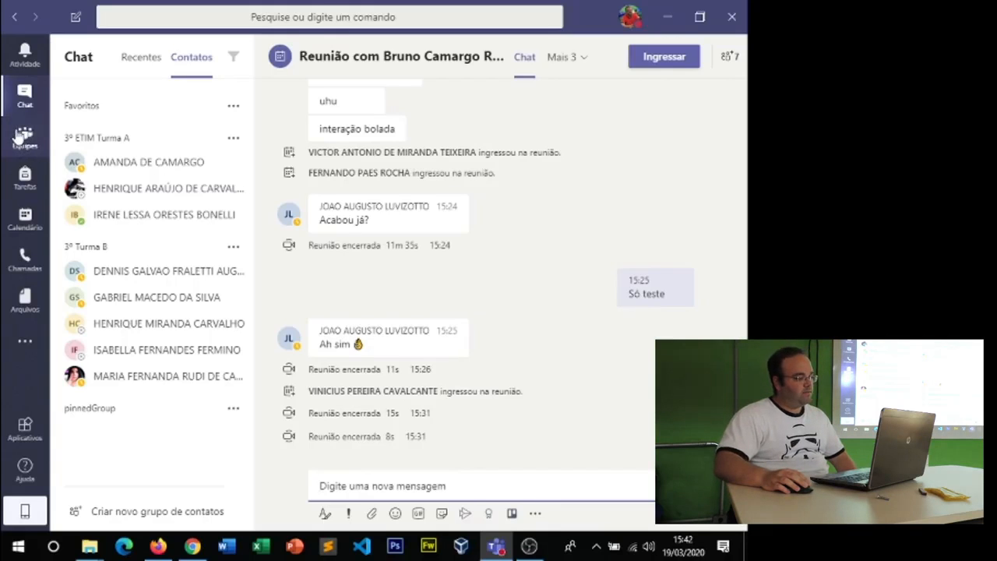
Open the Professores team from the overview of all teams.
left_click(18, 137)
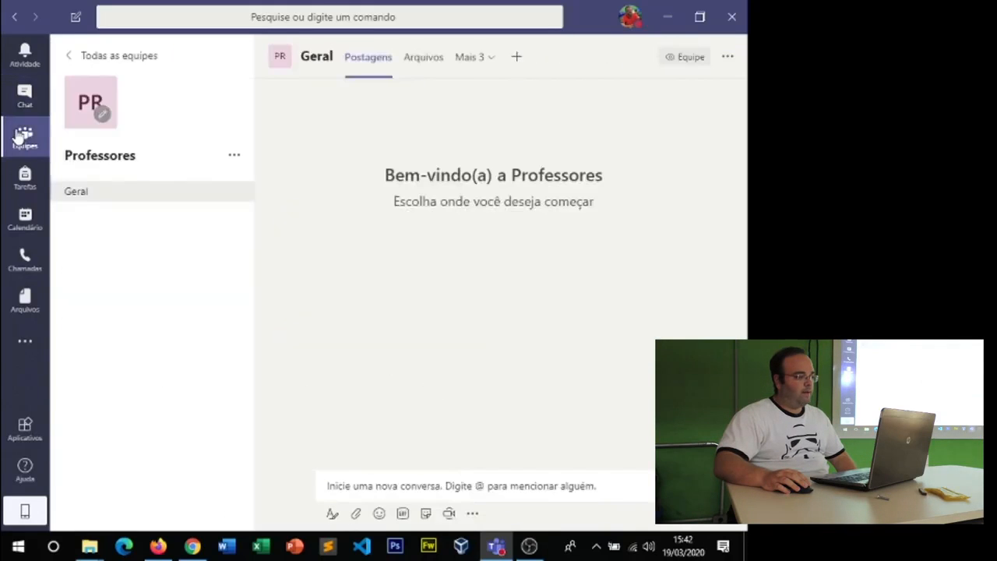
left_click(98, 59)
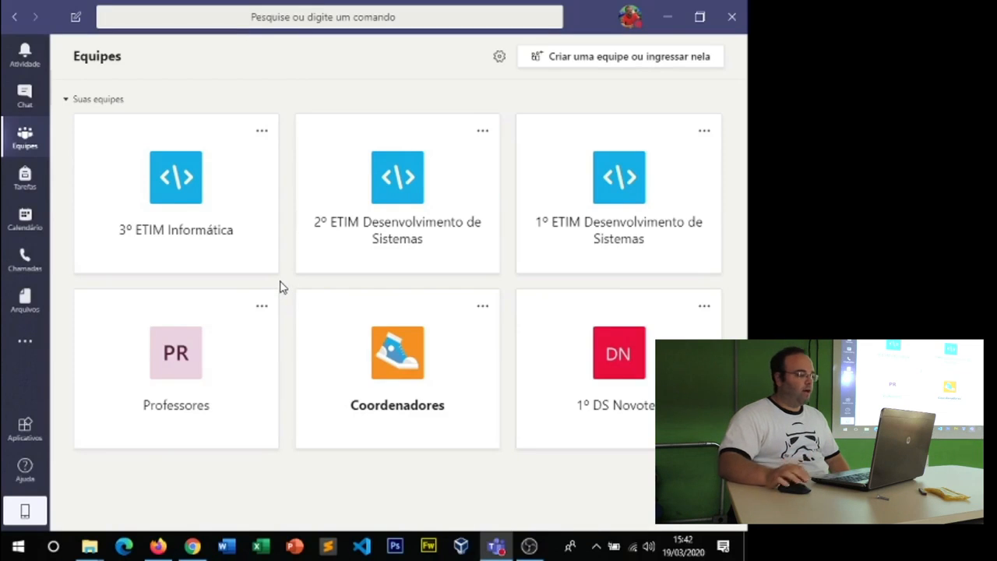
left_click(187, 360)
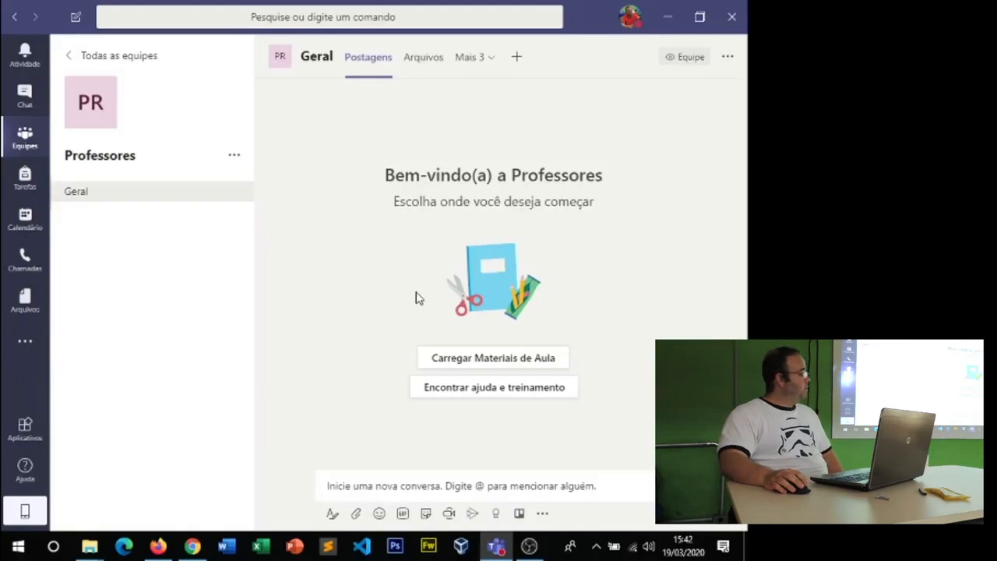
Reveal the Professores team's join code in the team settings and copy it to the clipboard.
left_click(234, 156)
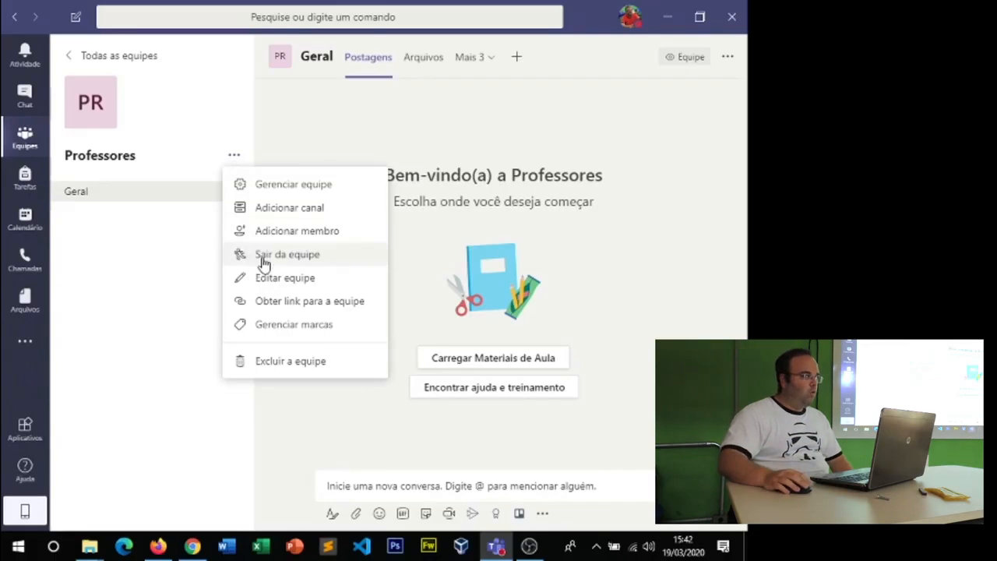
left_click(268, 185)
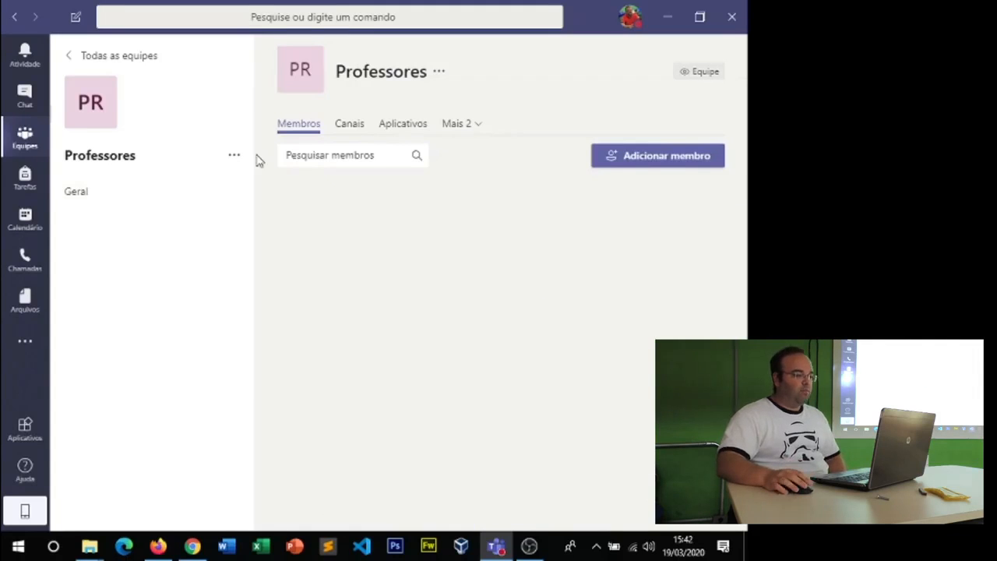
left_click(457, 124)
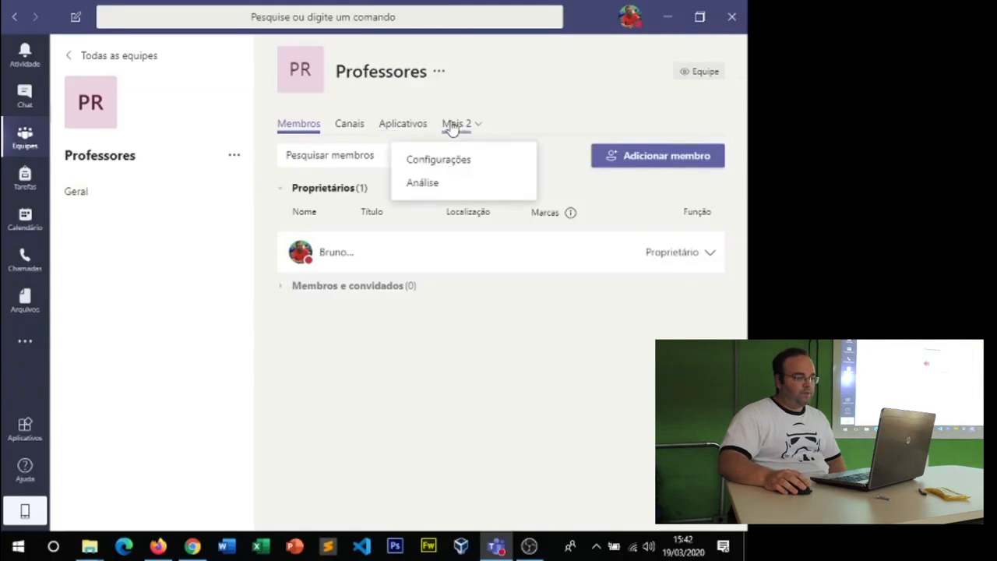
left_click(436, 167)
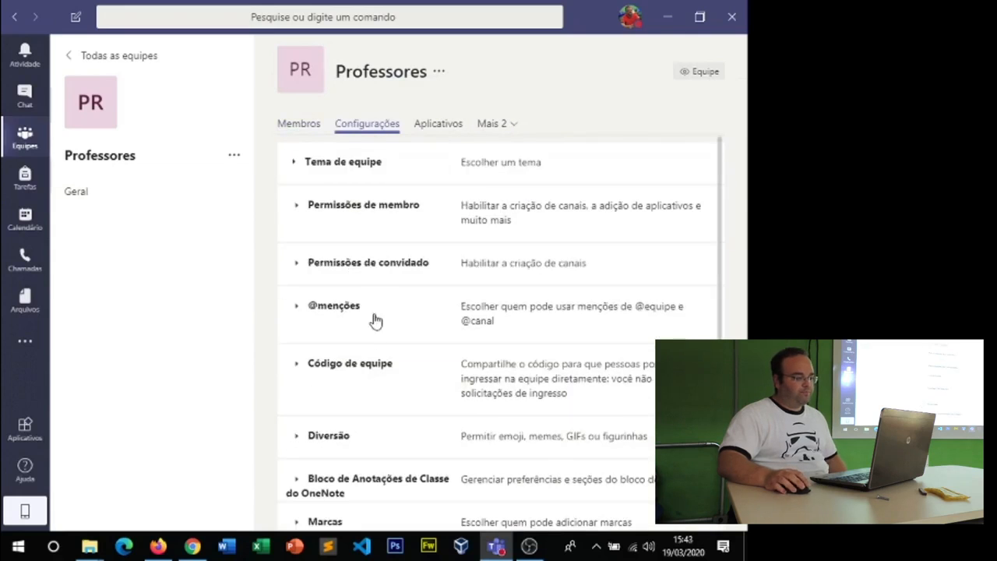
left_click(384, 370)
left_click(505, 427)
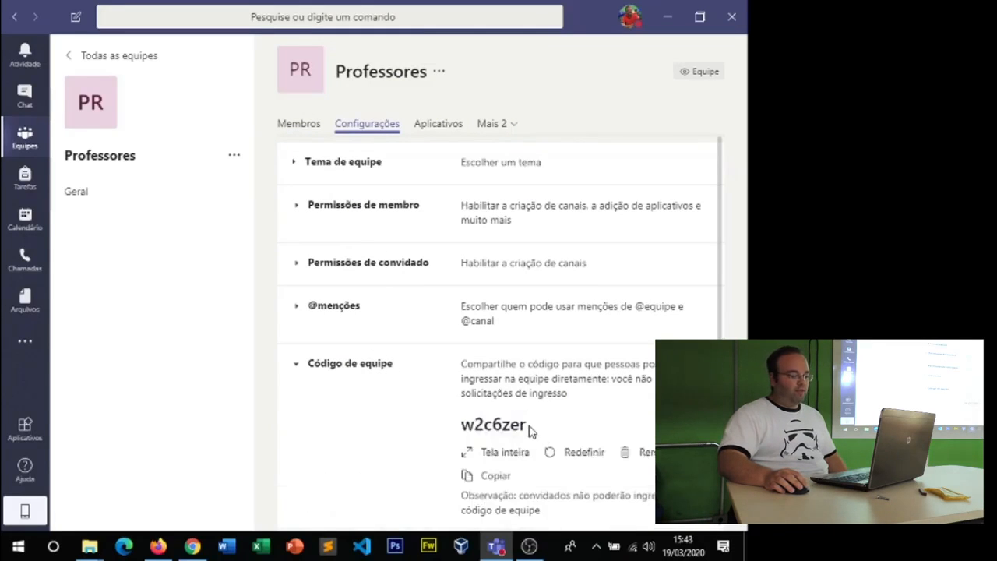
left_click_drag(529, 430, 452, 429)
key("ctrl+c")
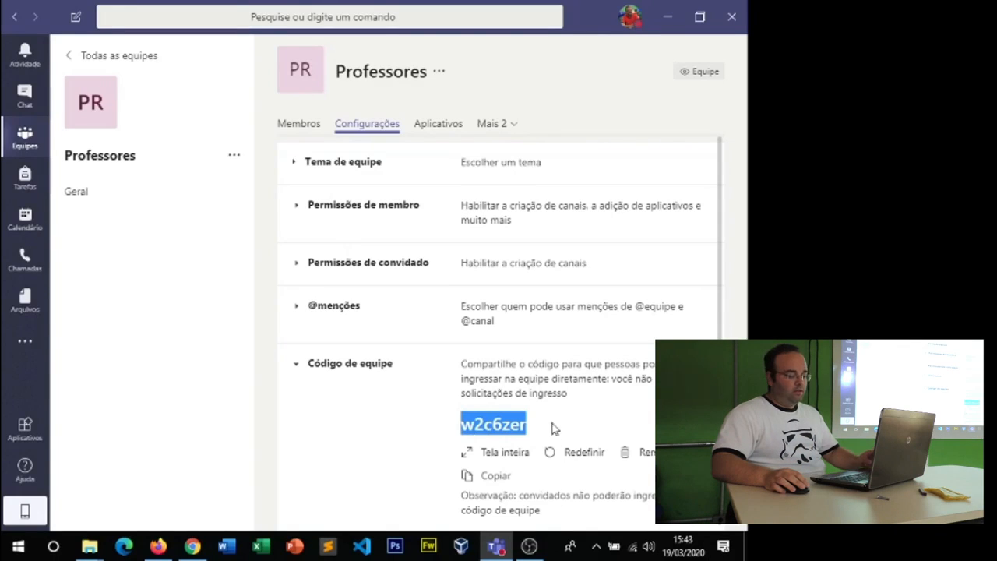
left_click(501, 477)
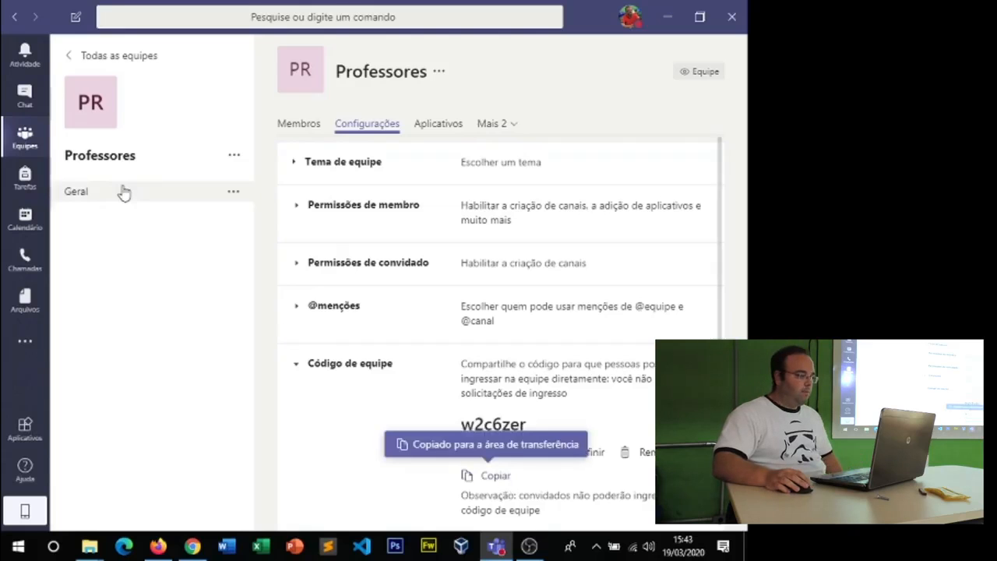
Join a team with a code, pasting the copied team code from the clipboard.
left_click(98, 54)
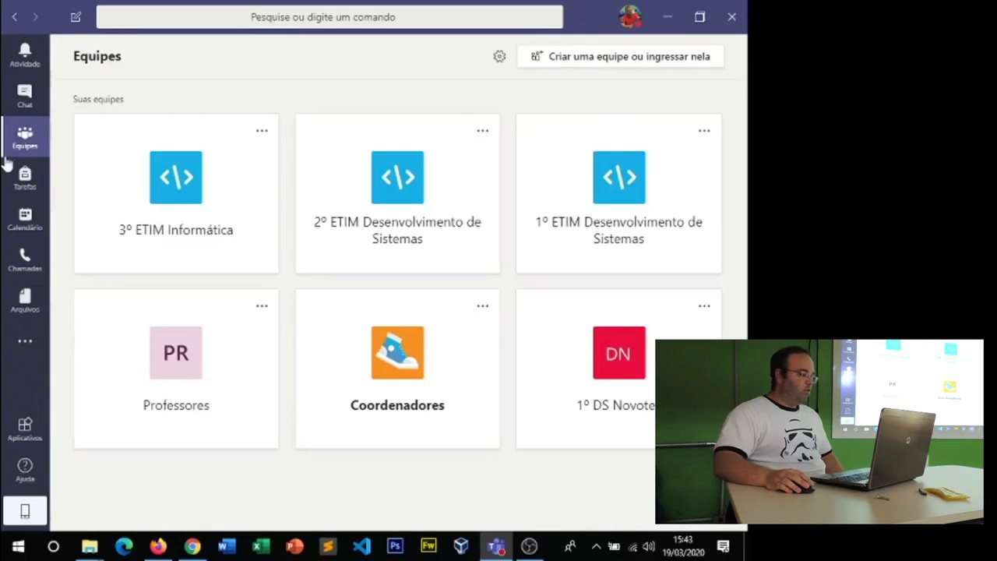
left_click(568, 62)
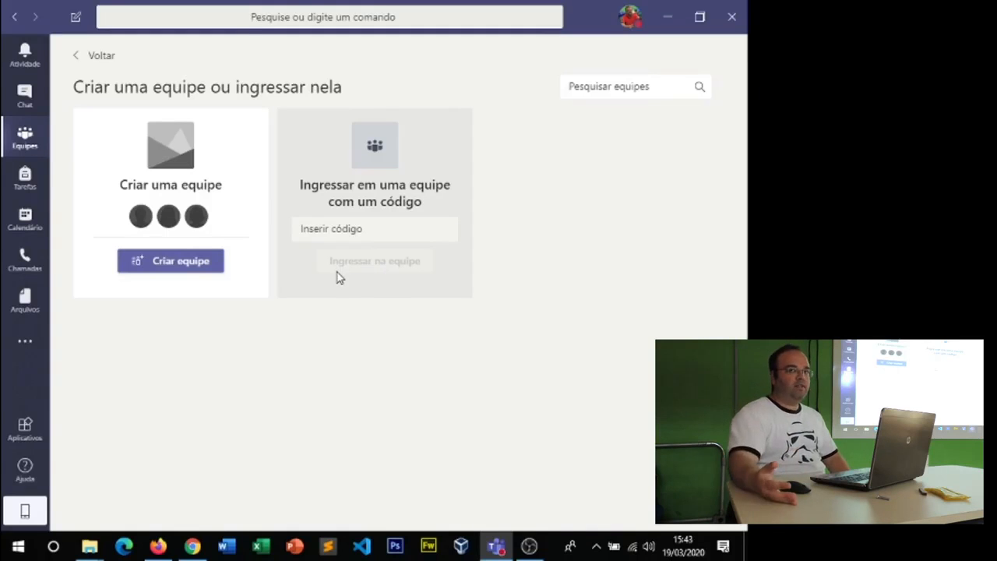
left_click(334, 228)
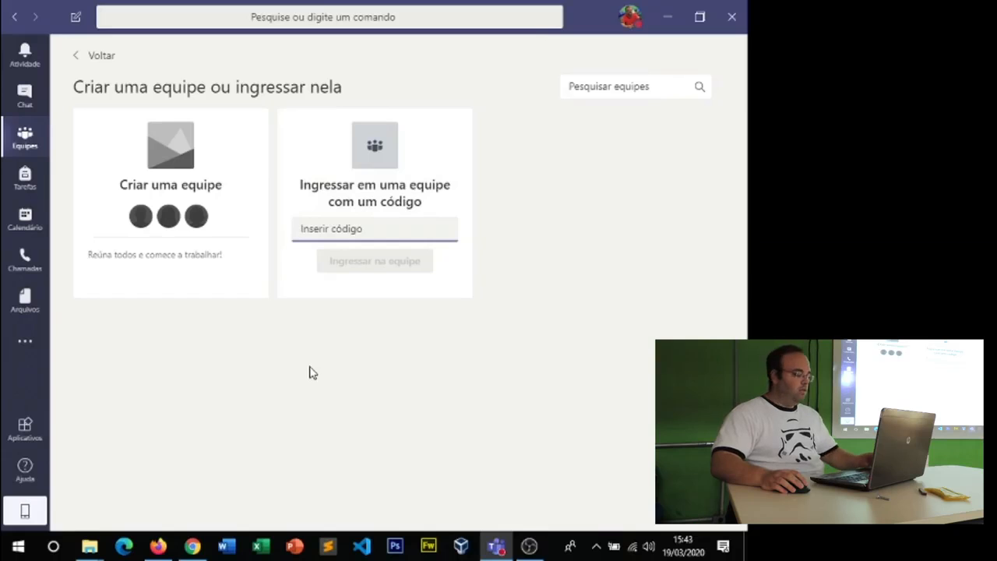
key("ctrl+v")
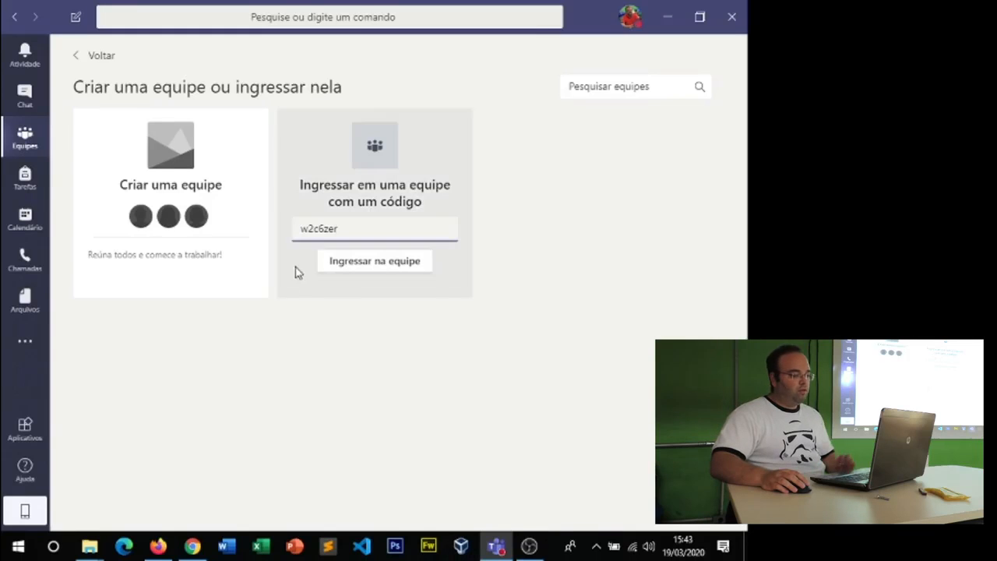
left_click(384, 267)
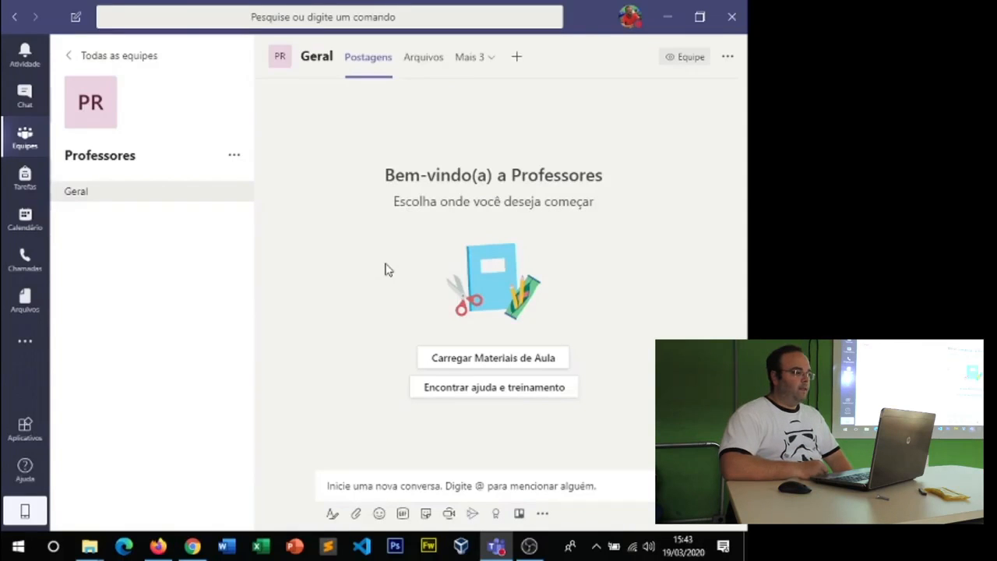
Change the role of the member listed under Membros e convidados in the Professores team to Proprietário.
left_click(232, 155)
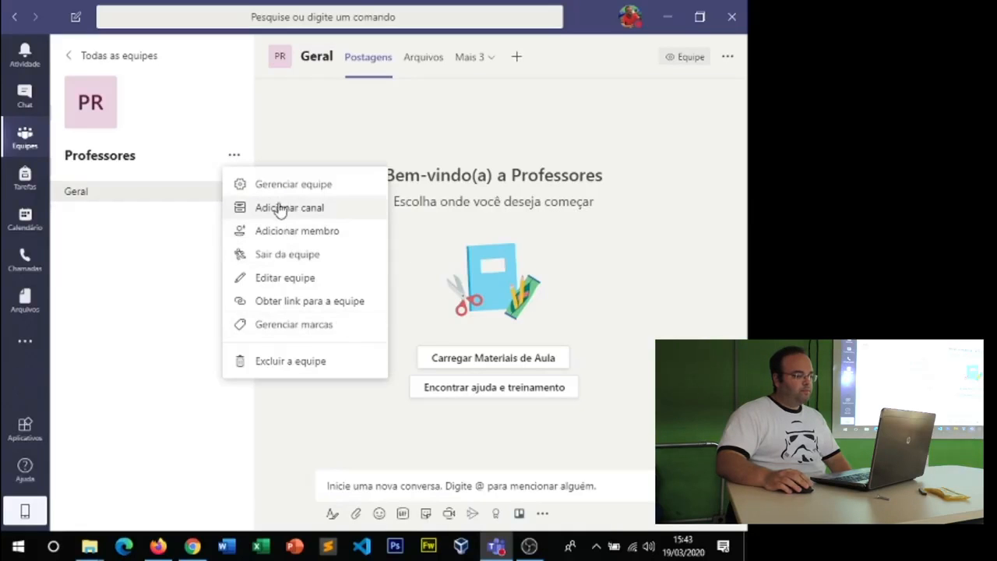
left_click(302, 194)
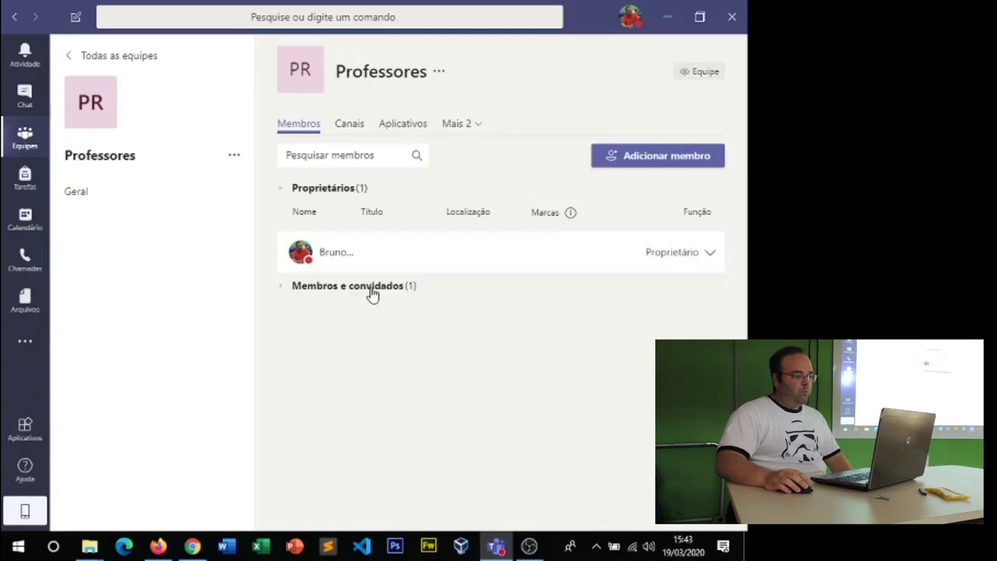
left_click(372, 294)
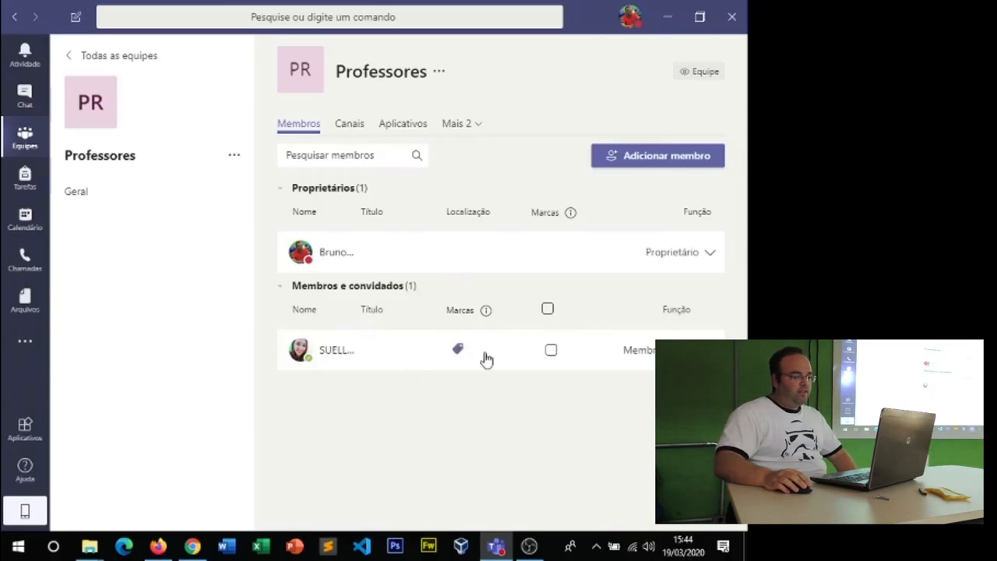
left_click(687, 349)
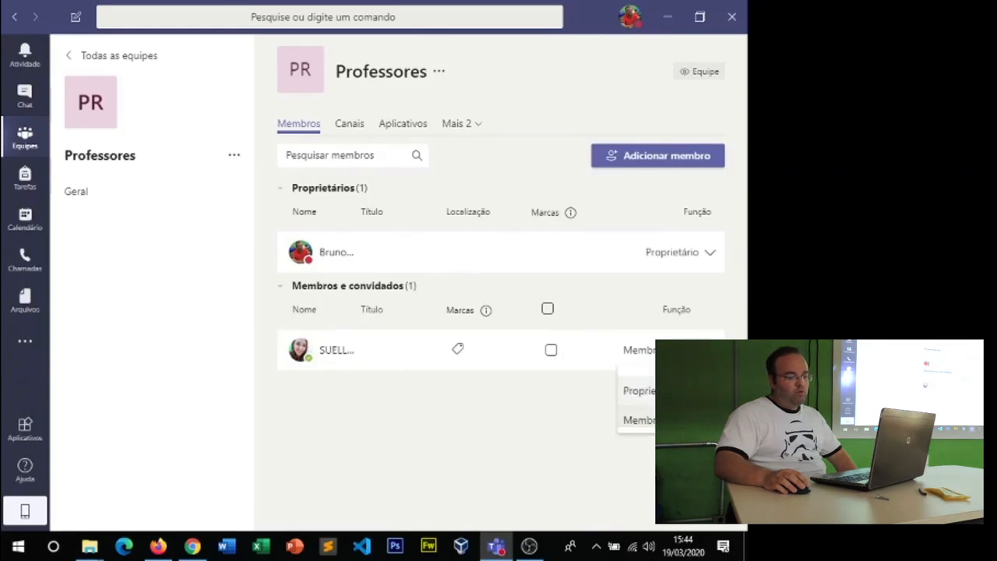
left_click(638, 390)
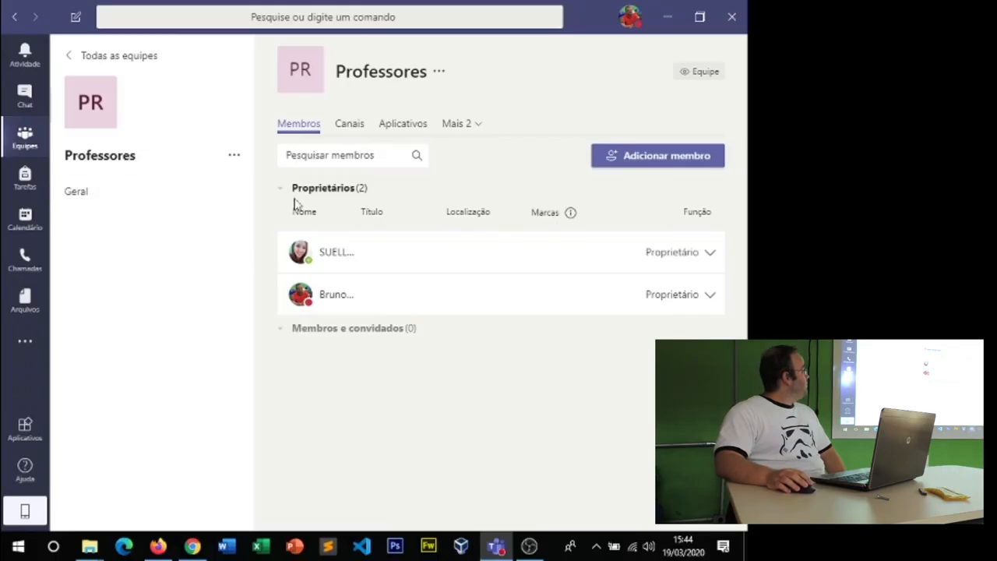
left_click(83, 194)
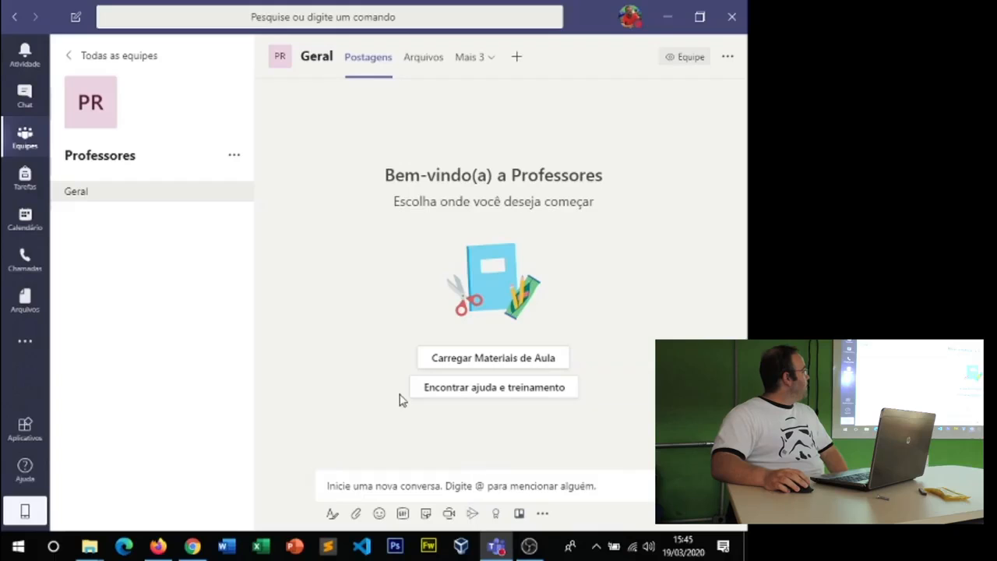
left_click(235, 159)
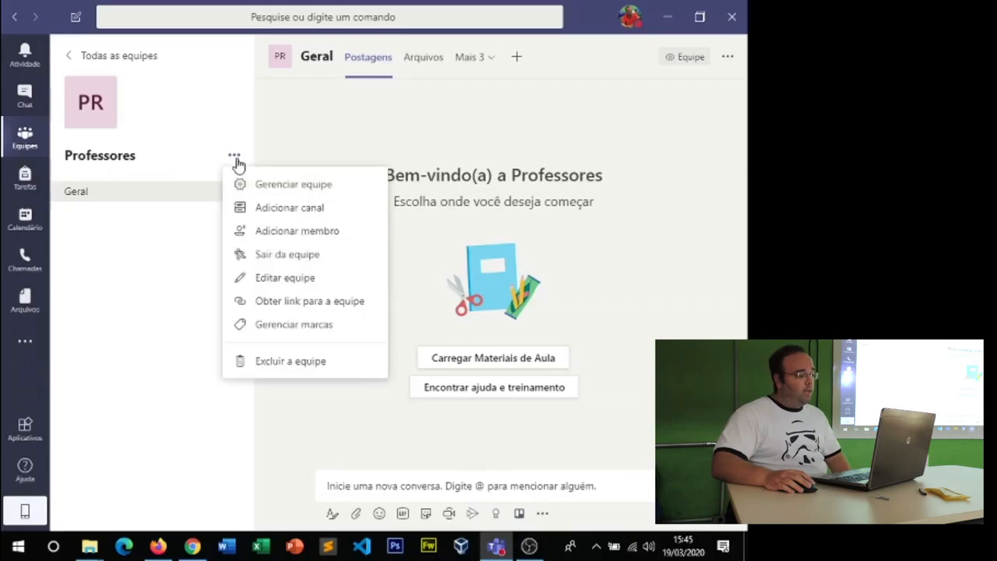
left_click(284, 209)
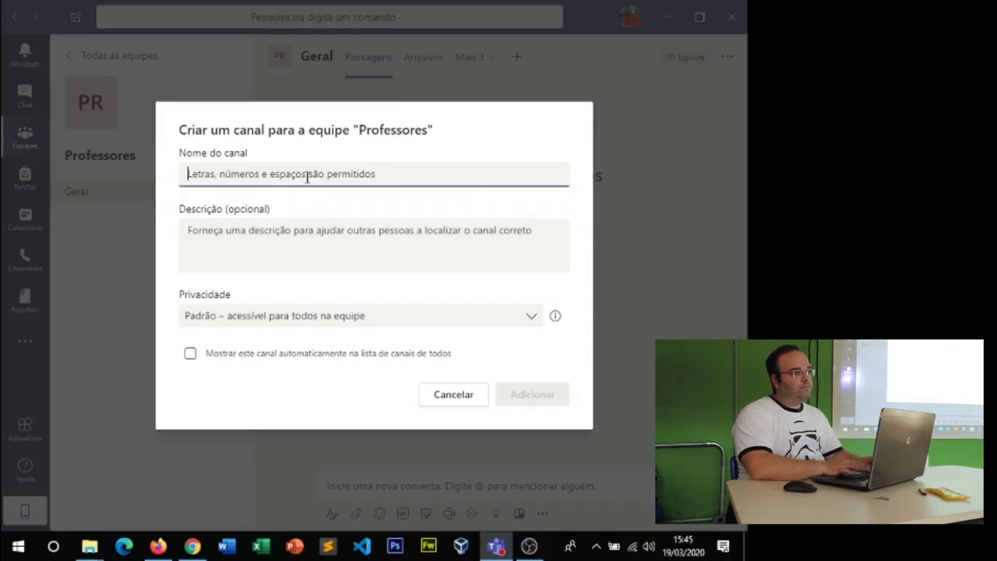
left_click(468, 400)
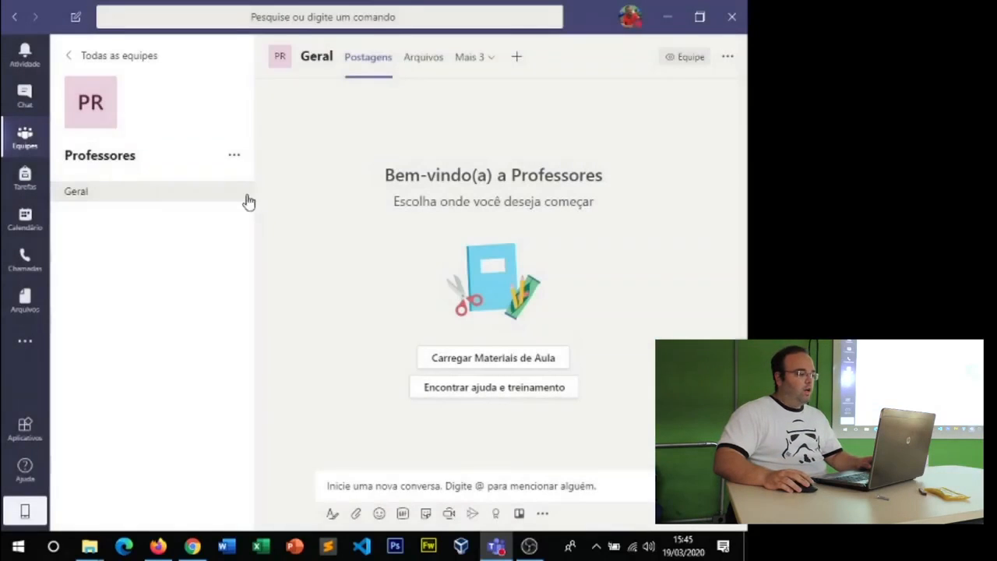
Add a channel named "Programação Web" to the Professores team with Padrão privacy, shown automatically in everyone's channel list.
left_click(235, 156)
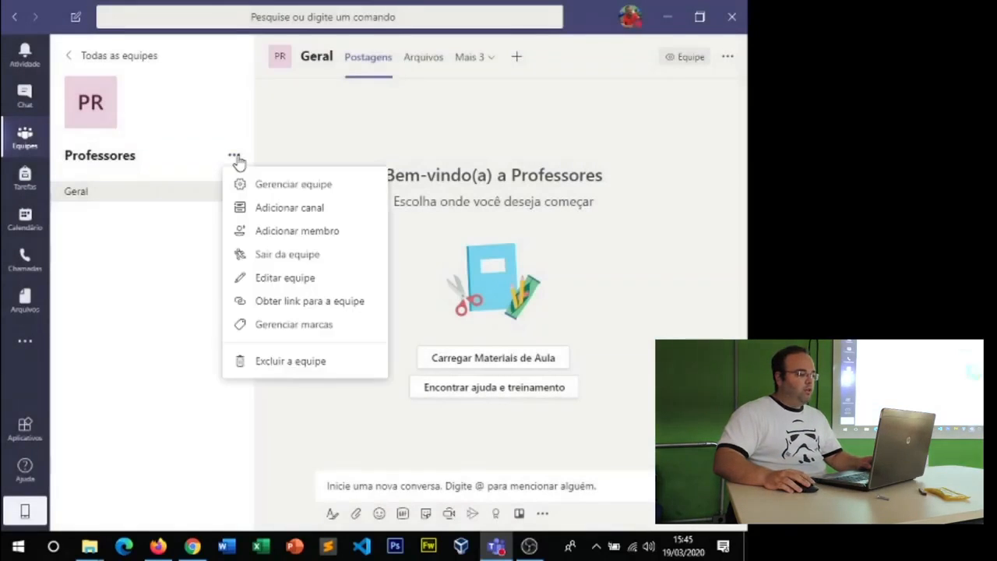
left_click(298, 208)
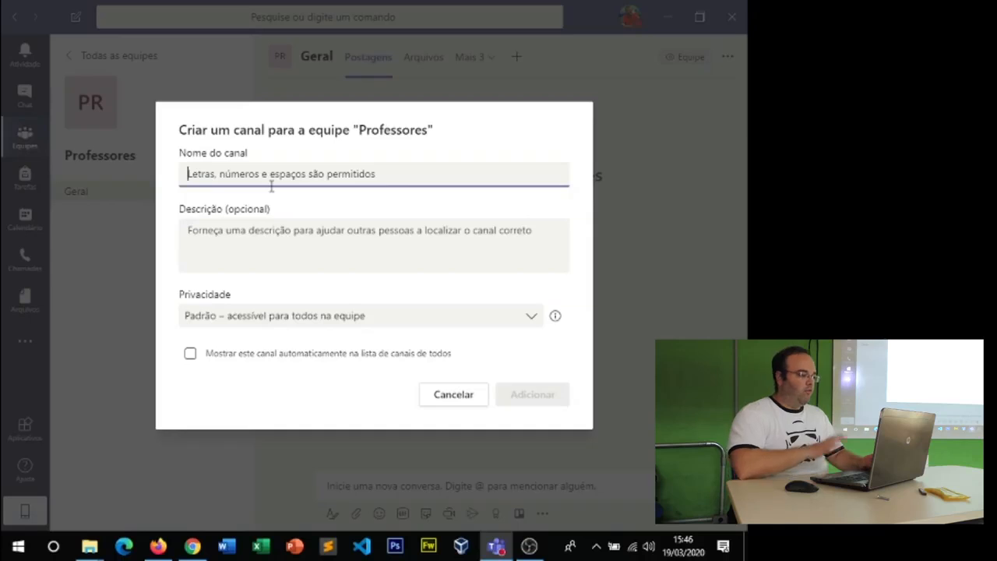
type("P")
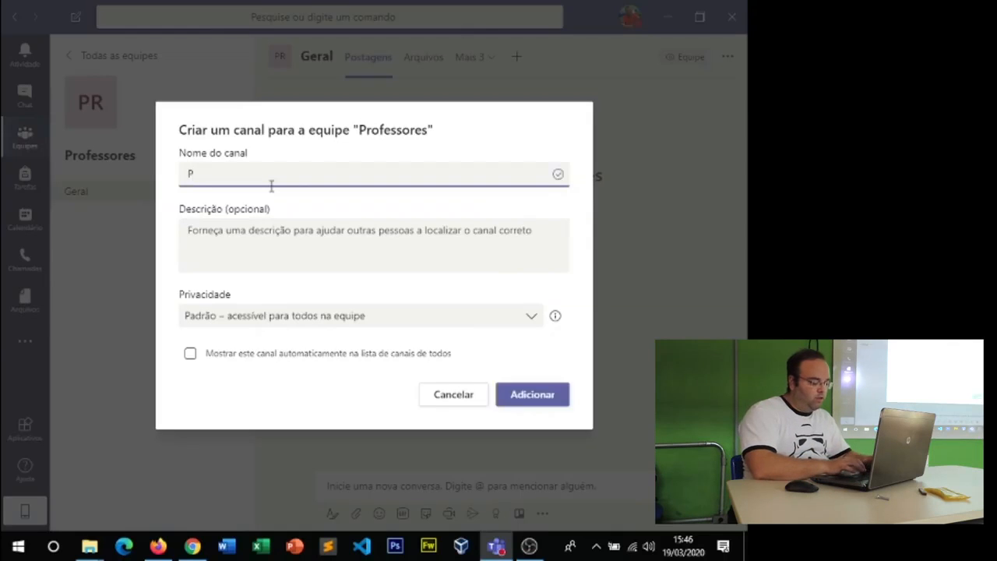
type("rogramação W")
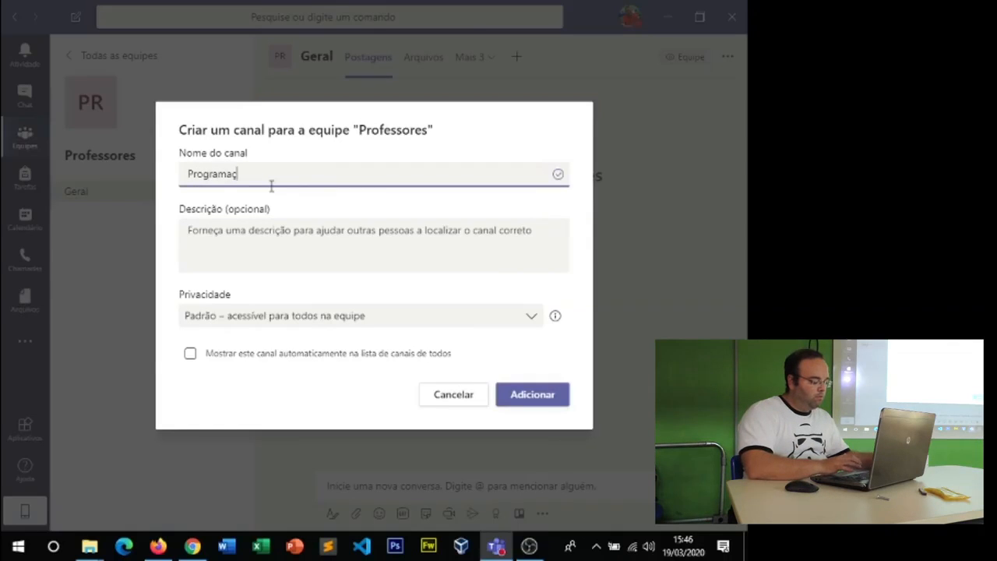
type("eb")
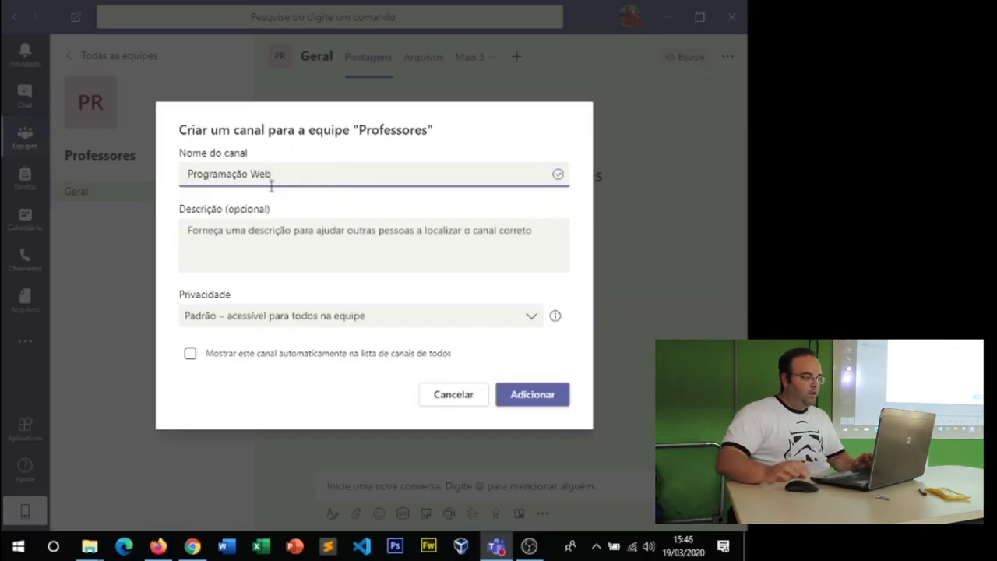
left_click(243, 252)
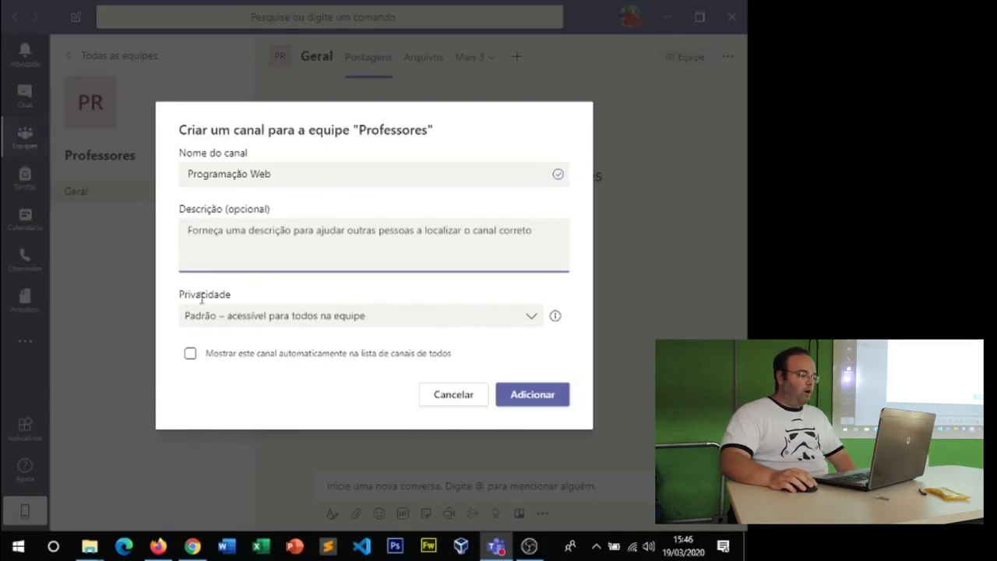
left_click(327, 320)
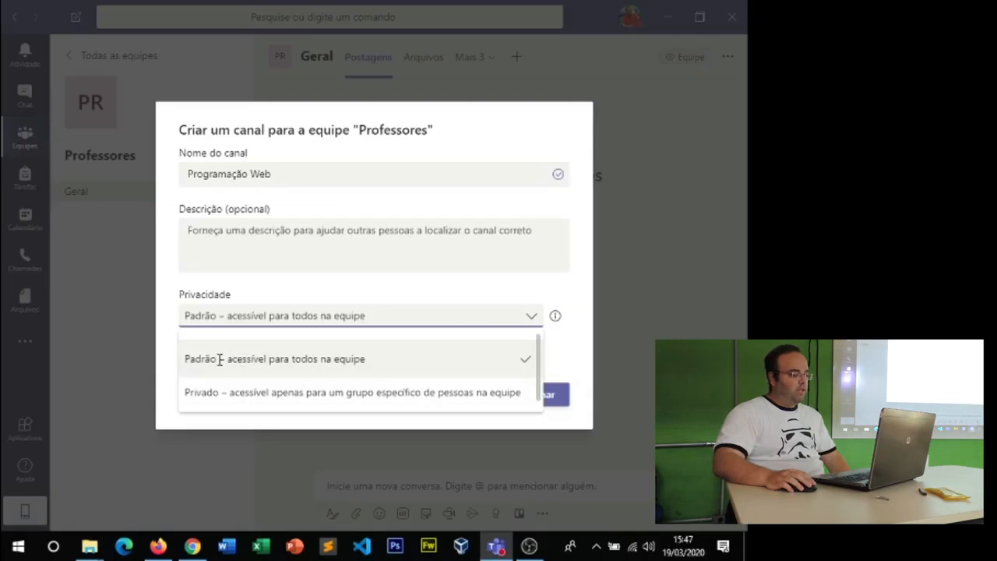
left_click(243, 359)
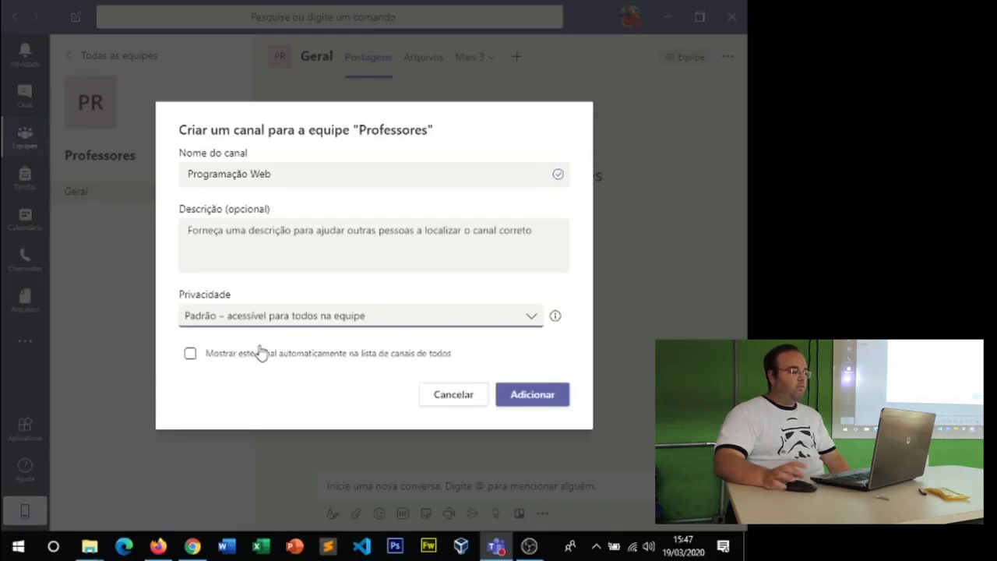
left_click(190, 356)
left_click(531, 400)
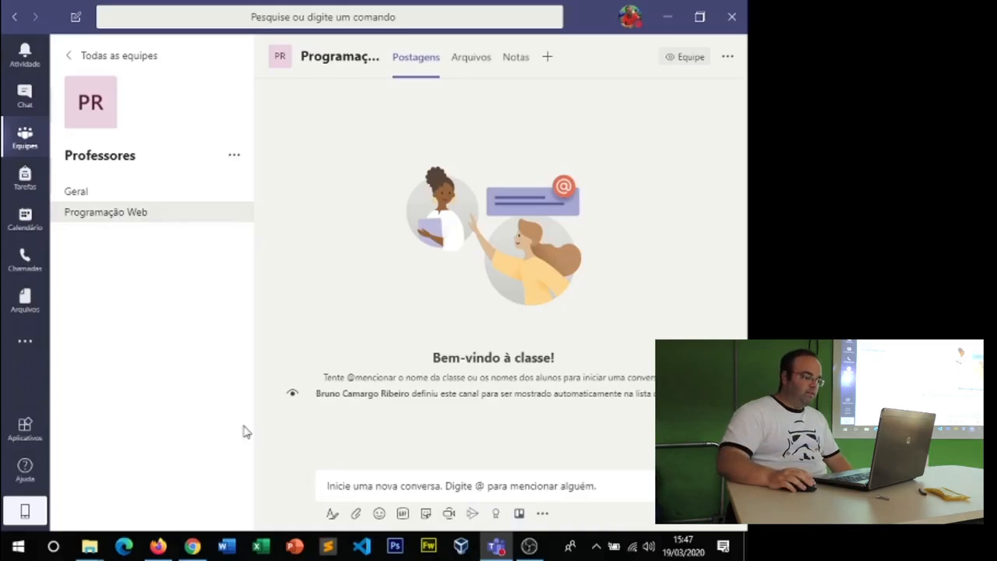
Go to the message box of the Programação Web channel and view the channel's files area.
left_click(350, 489)
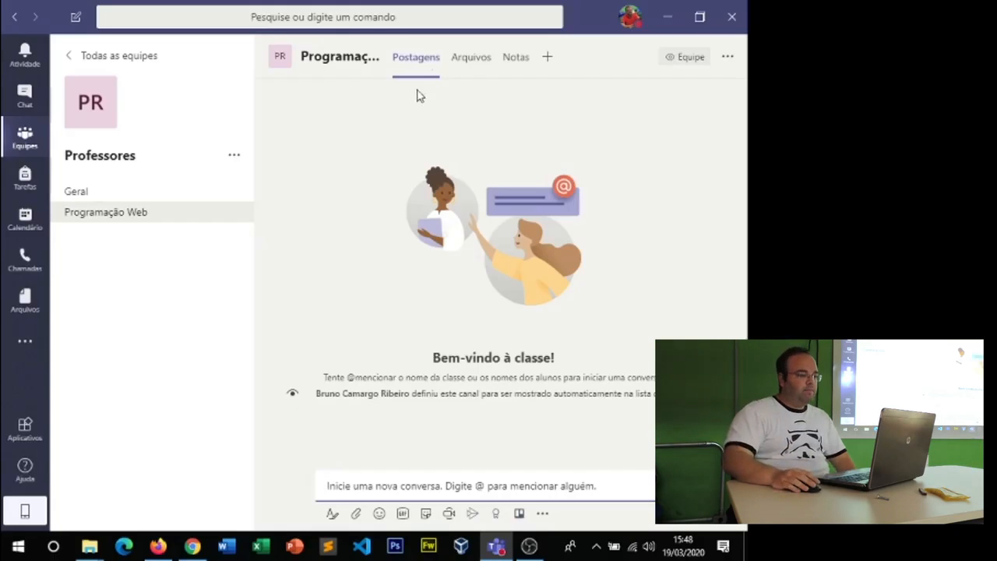
left_click(467, 60)
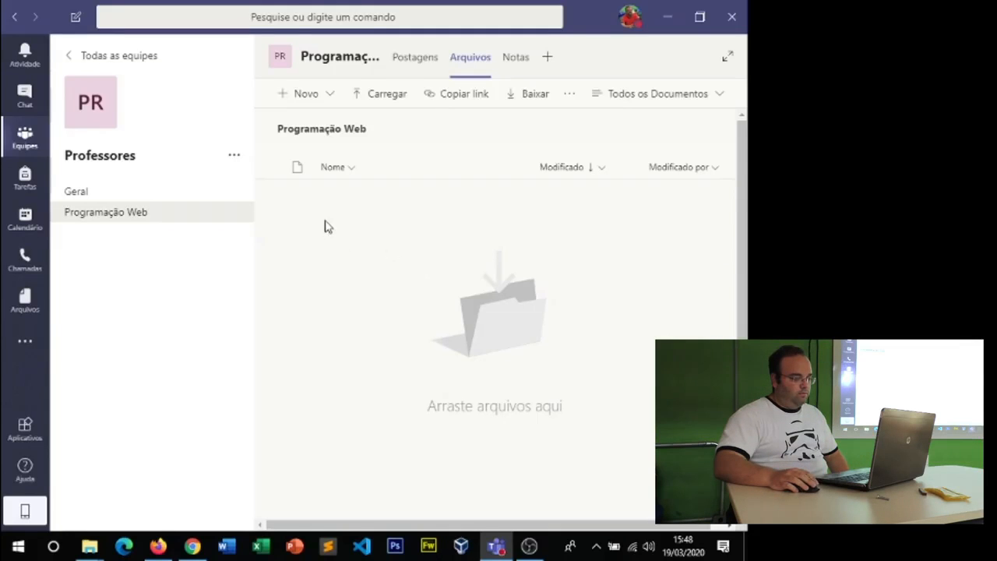
Create a folder named "Programação Web" inside the Material de Aula folder of the Geral channel's files.
left_click(78, 194)
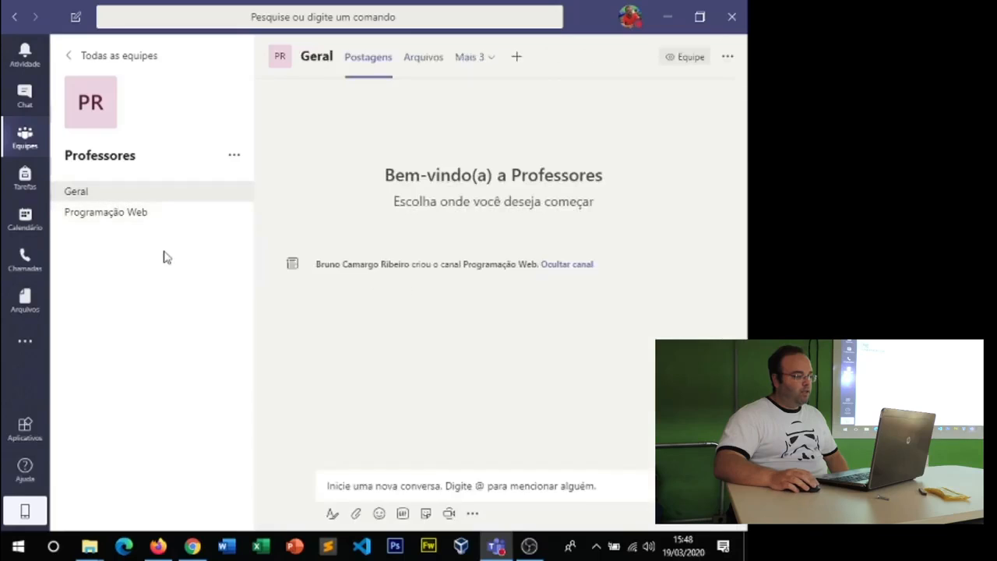
left_click(425, 59)
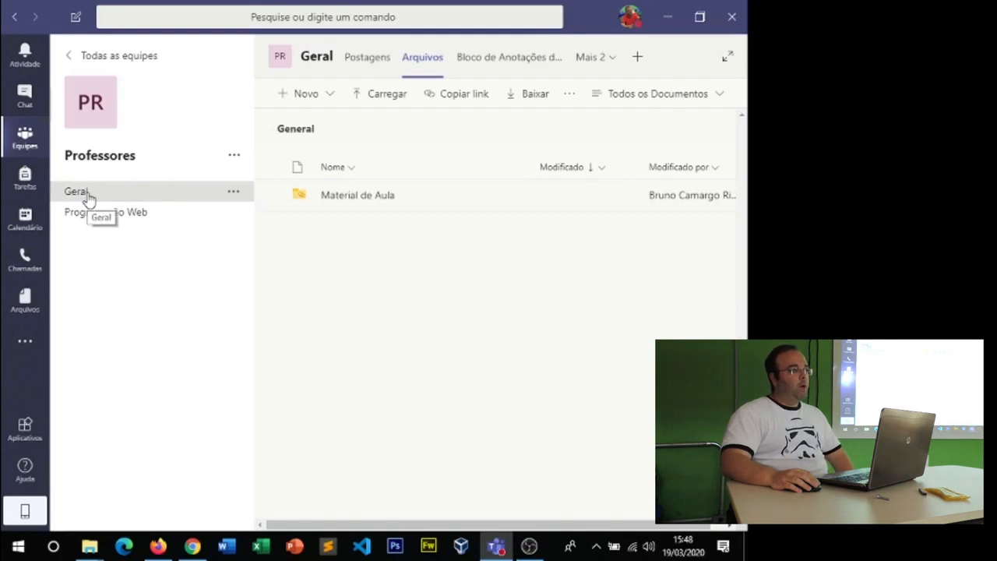
left_click(346, 197)
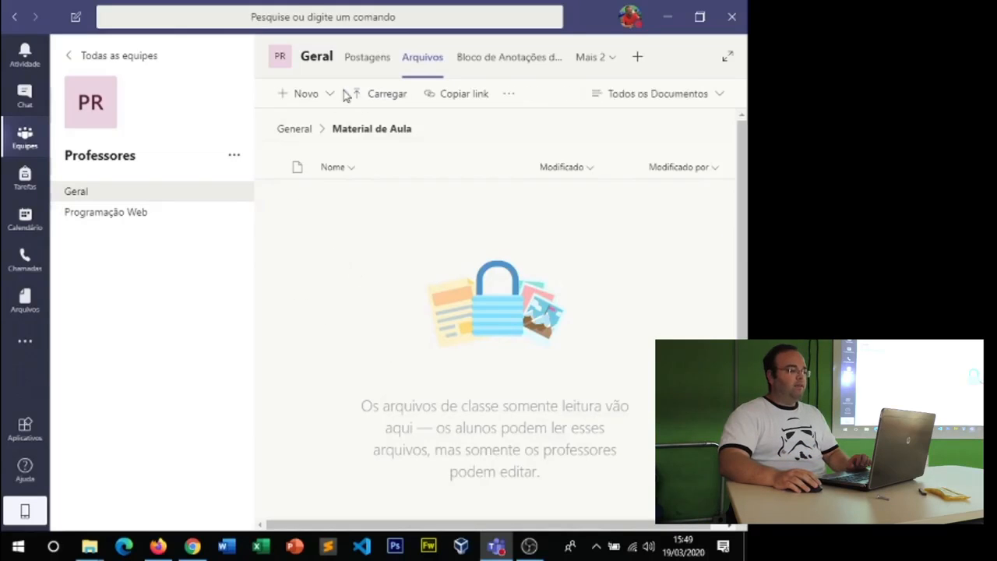
left_click(328, 95)
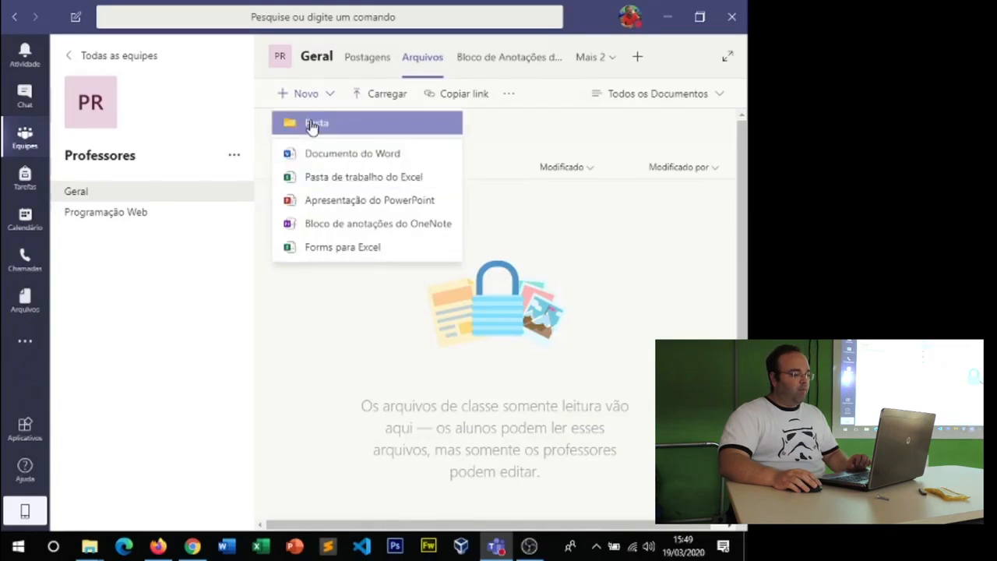
left_click(311, 96)
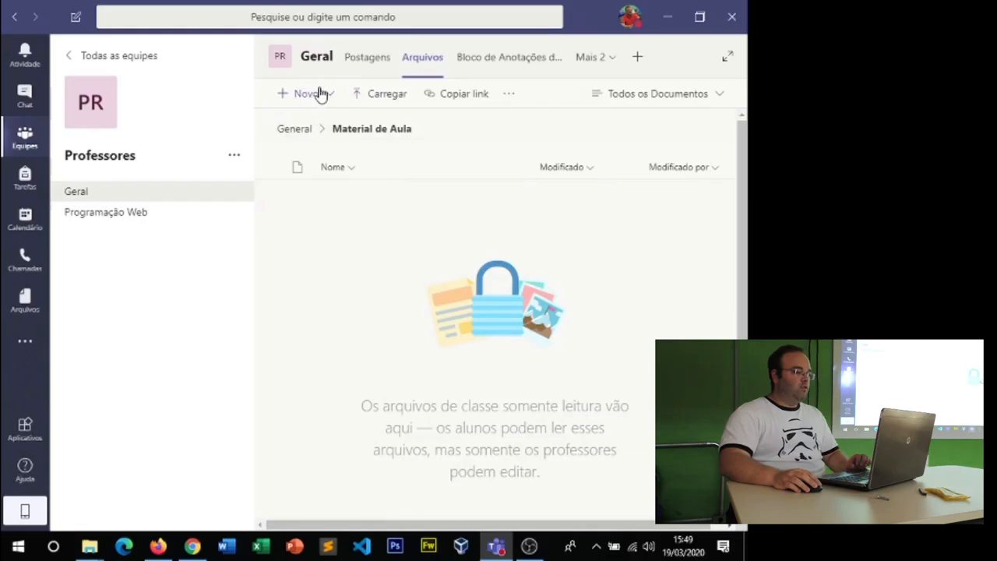
left_click(322, 94)
left_click(322, 126)
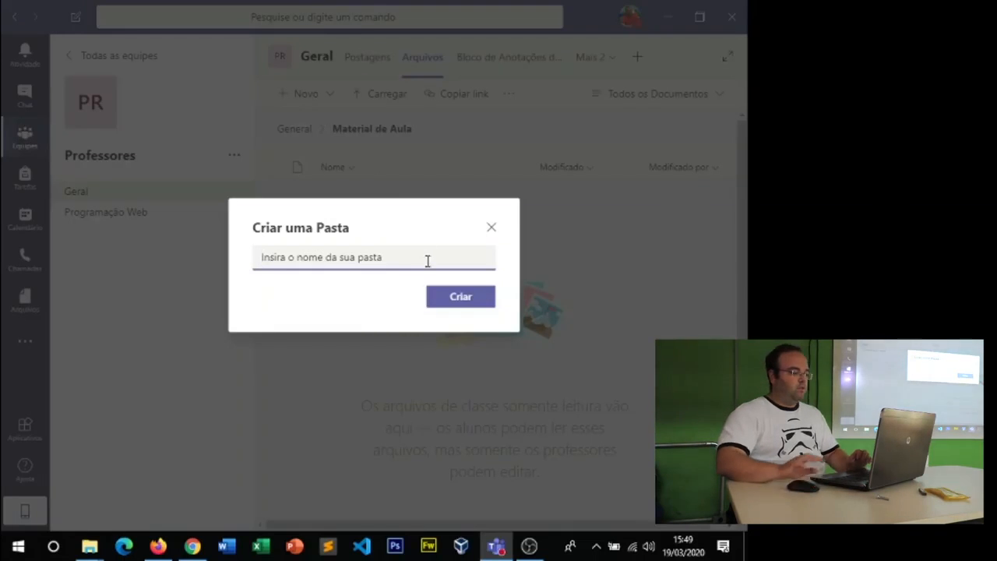
type("Prog")
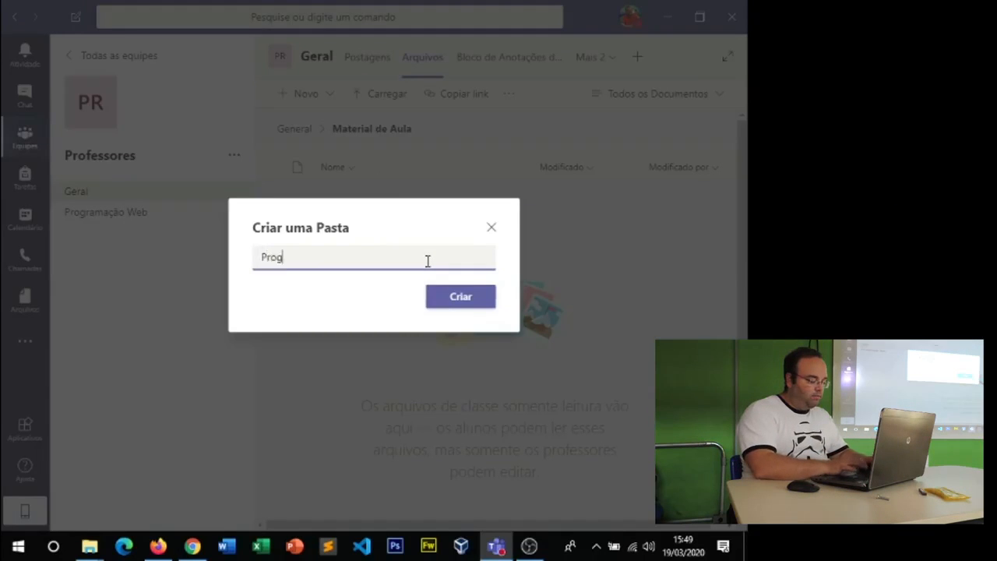
type("ramação")
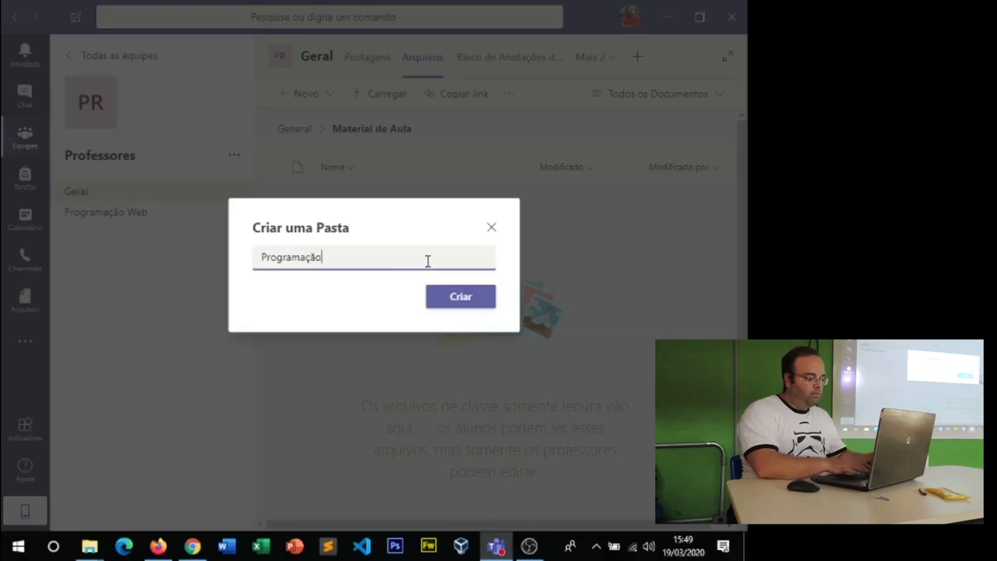
type(" Web")
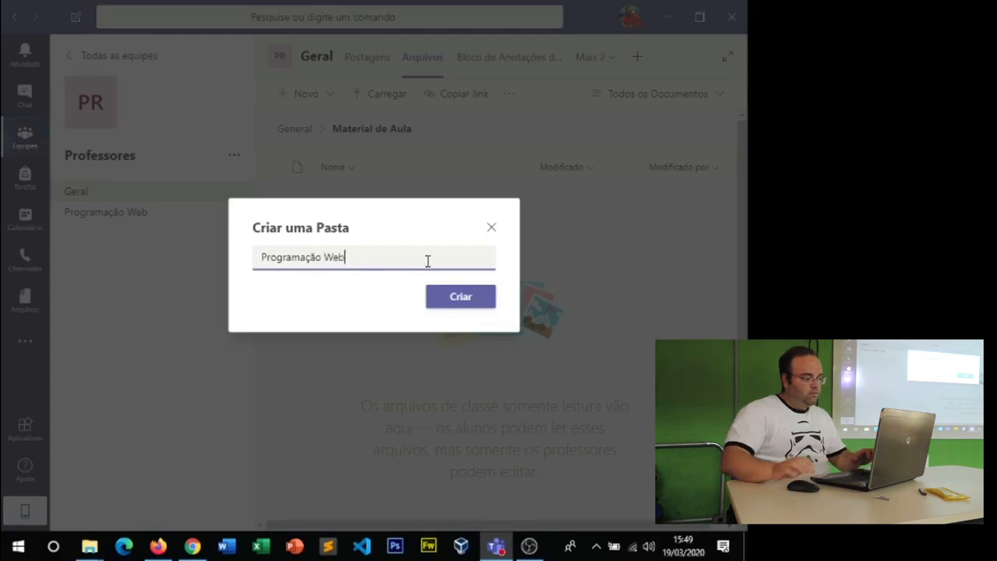
left_click(459, 298)
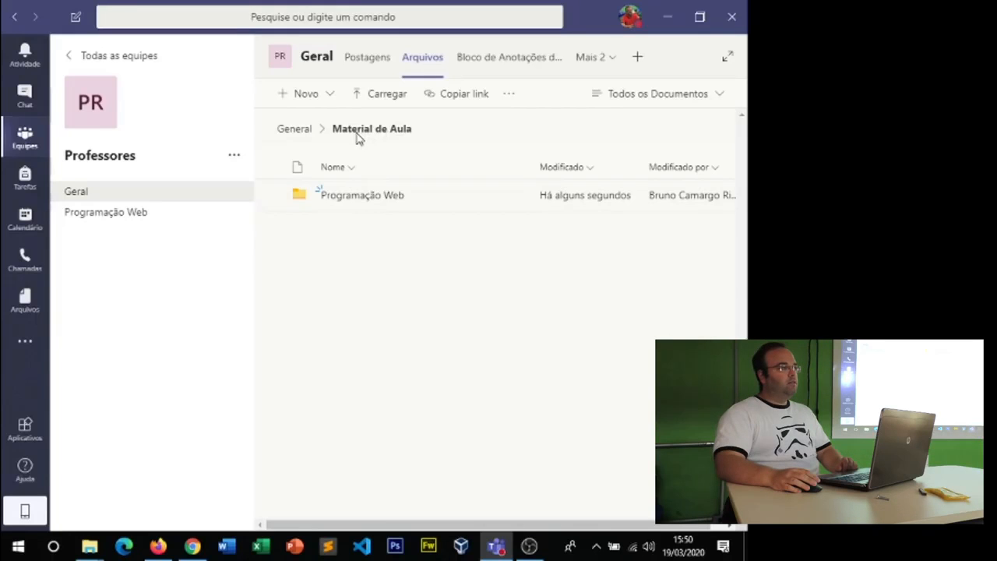
Return to the root of the Geral files, and view the Programação Web channel's files area and its conversation box.
left_click(292, 134)
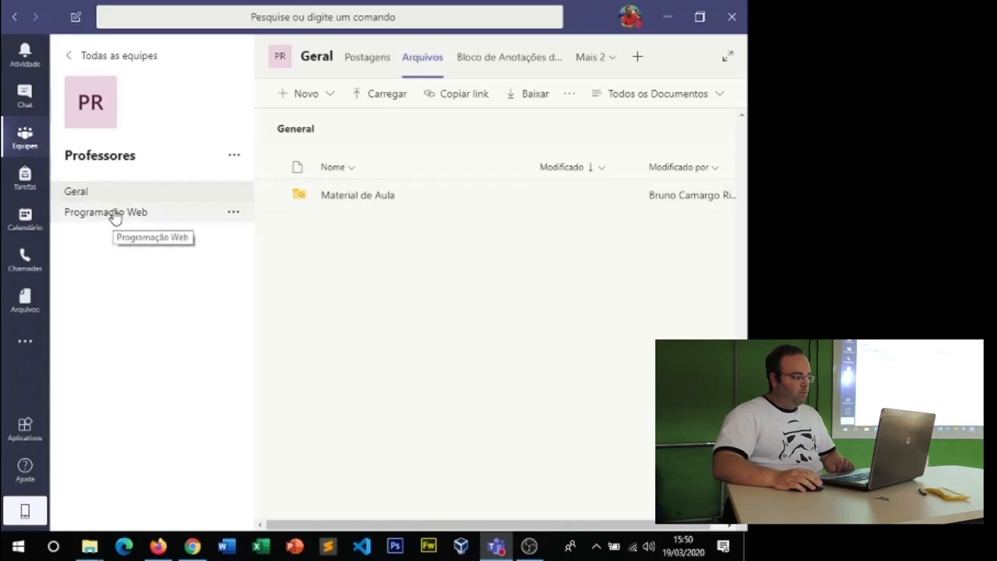
left_click(218, 221)
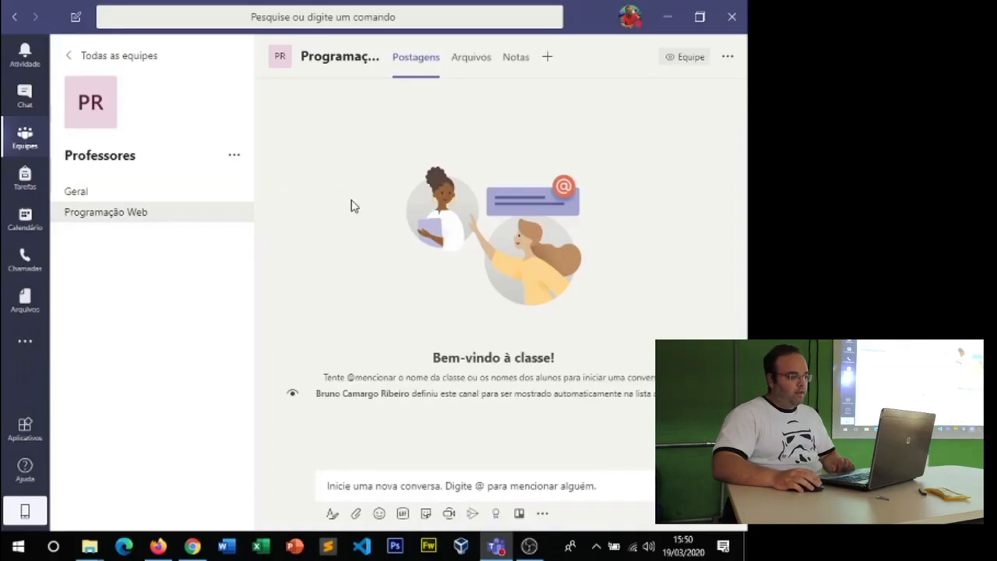
left_click(469, 58)
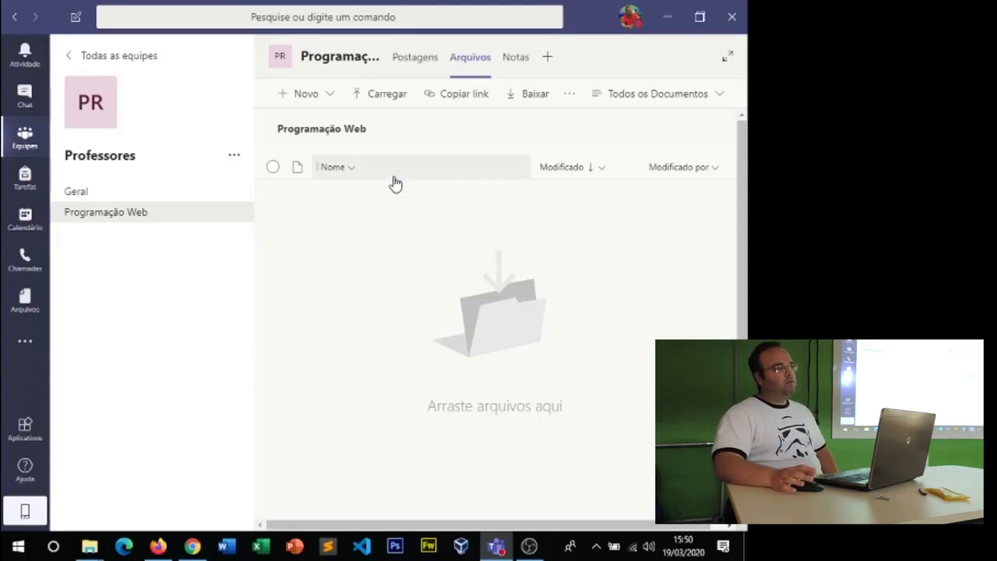
left_click(409, 56)
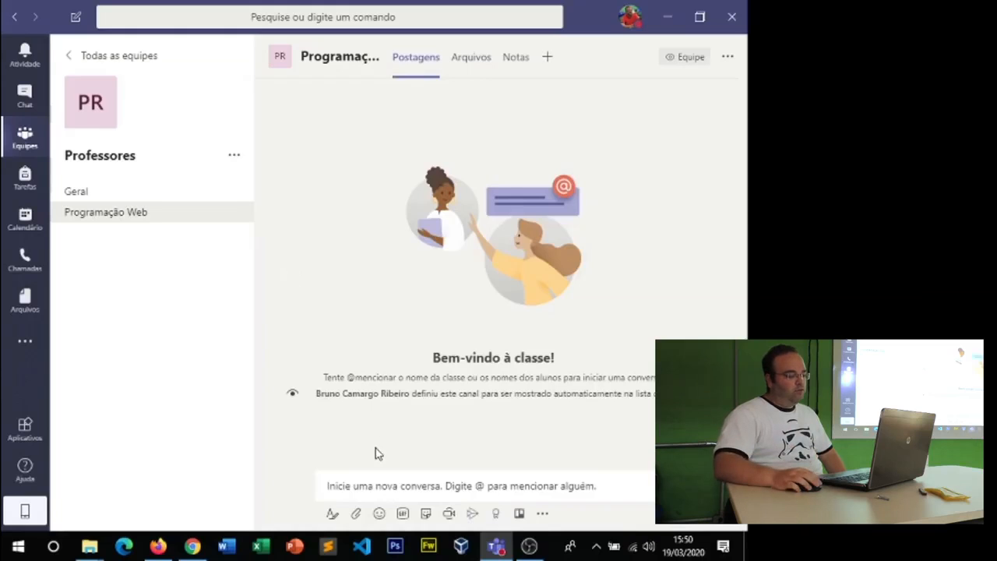
left_click(348, 481)
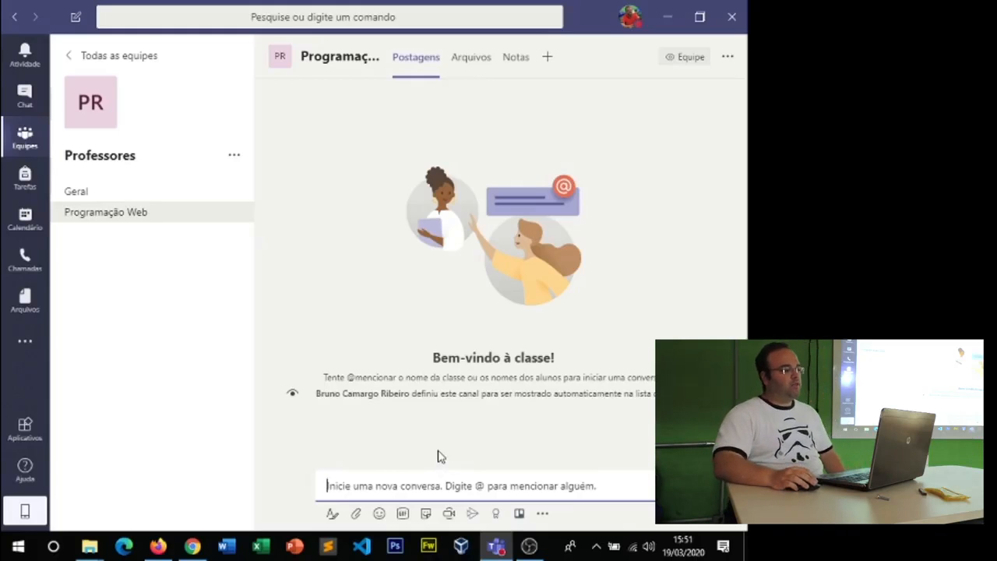
mouse_move(338, 396)
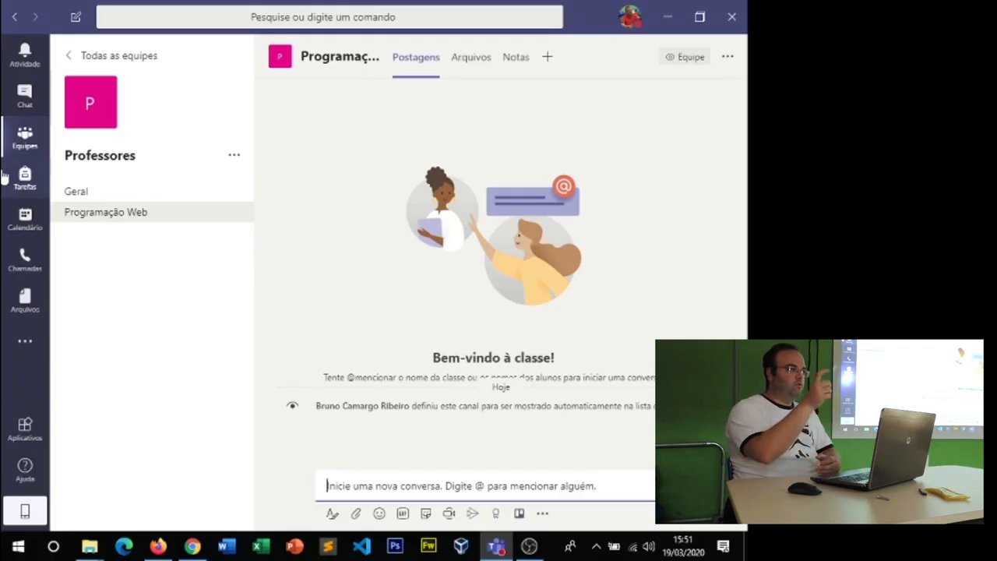
View the code entry for joining a team, and reopen the Professores team to examine its management options.
left_click(118, 53)
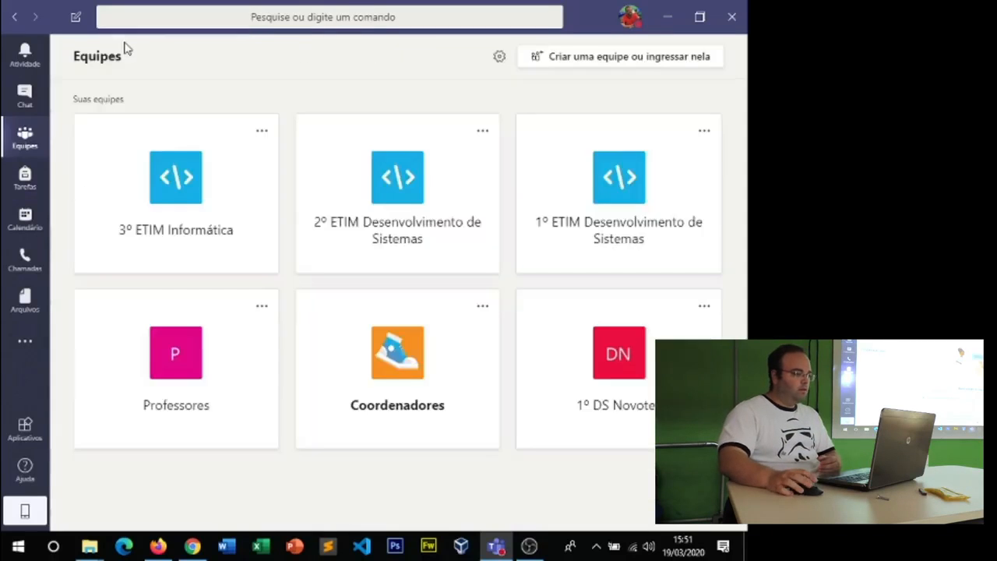
left_click(569, 58)
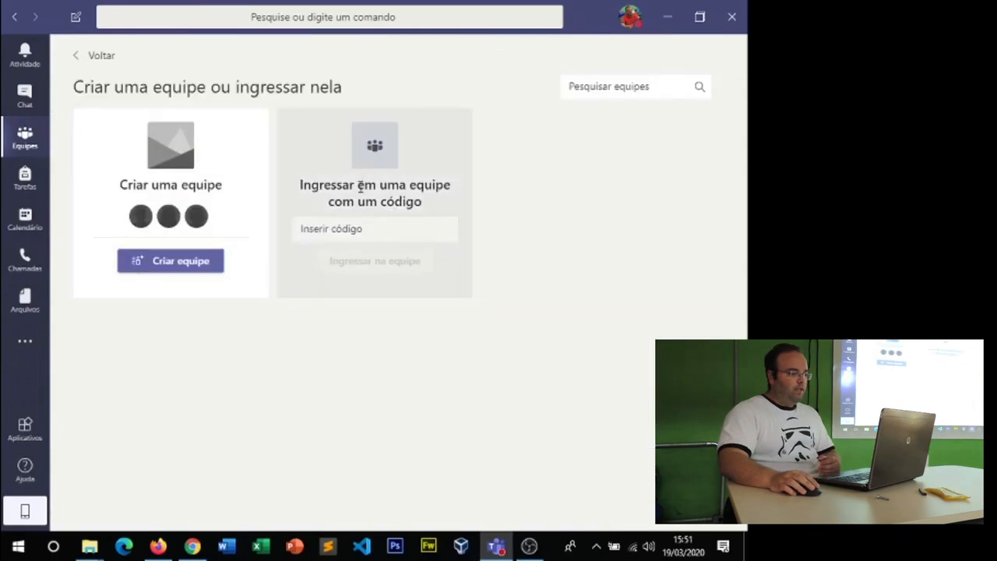
left_click(342, 228)
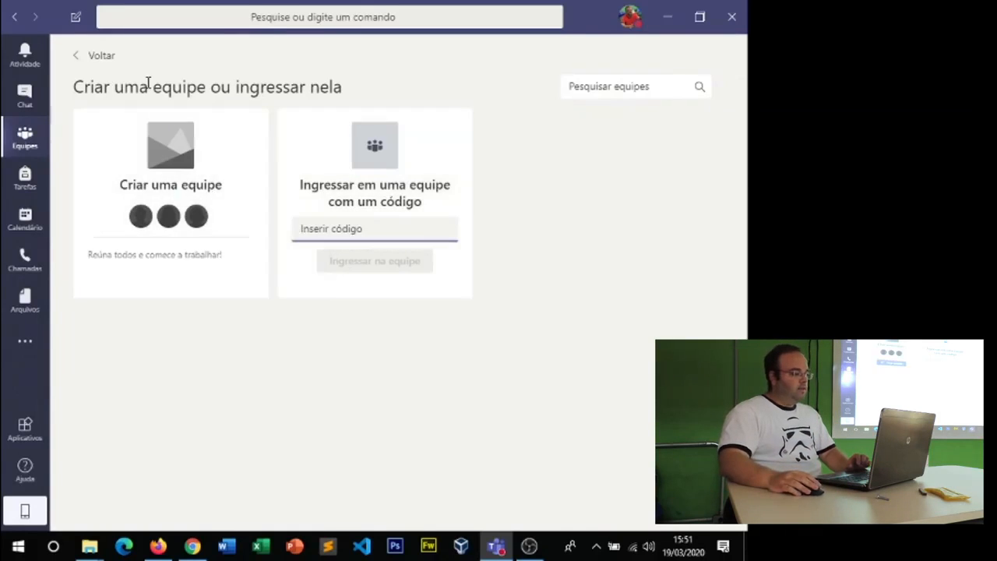
left_click(99, 56)
left_click(203, 372)
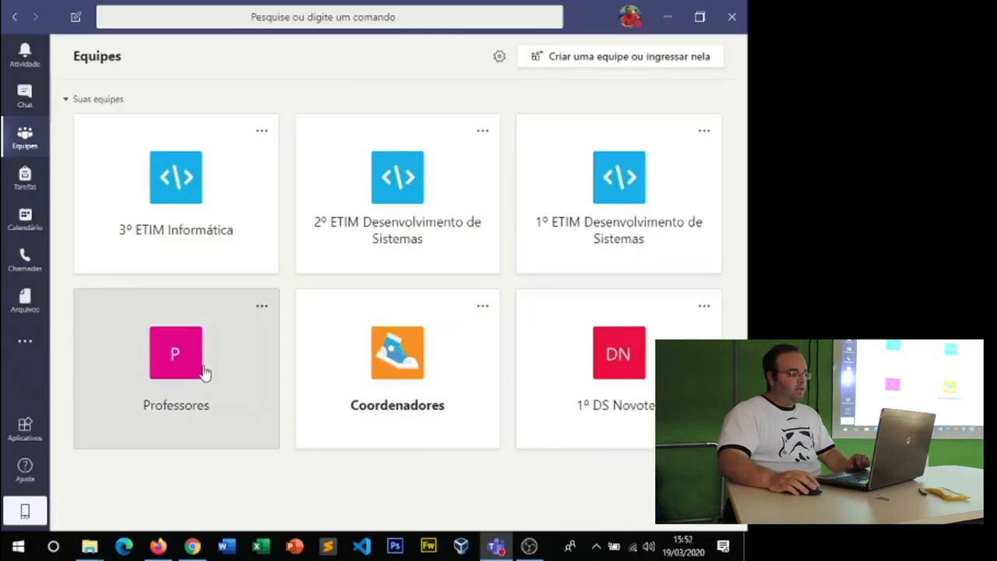
left_click(234, 157)
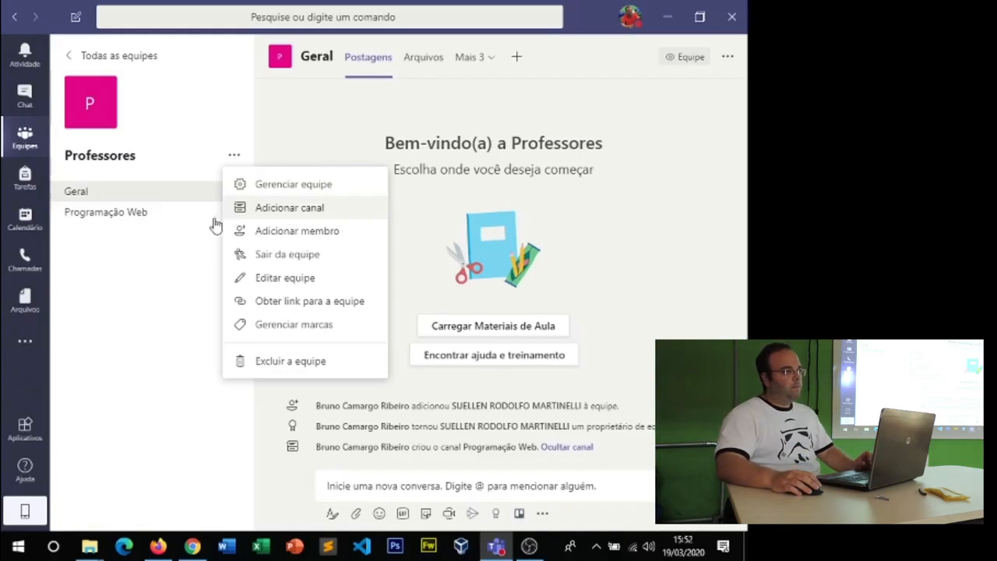
left_click(179, 284)
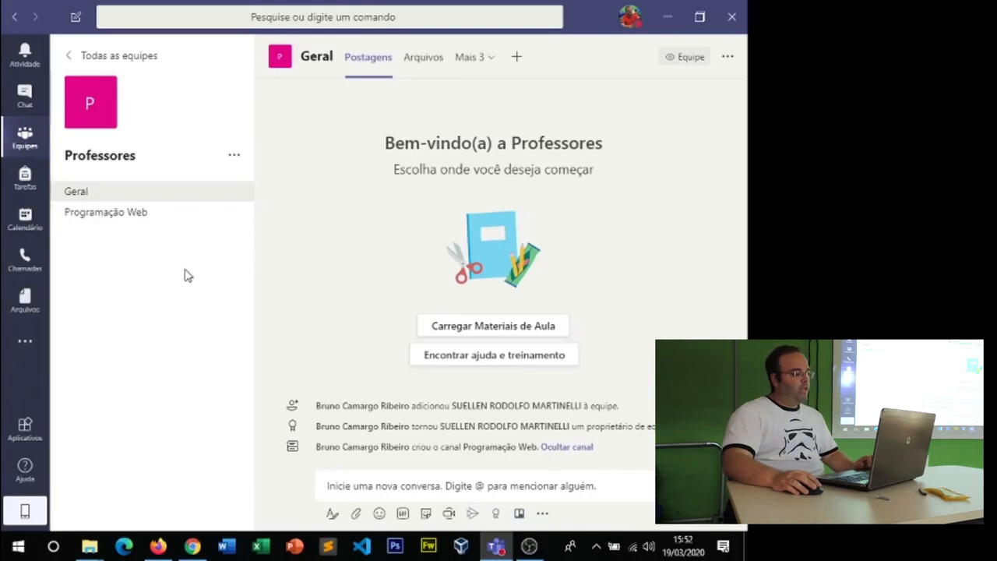
Start a new Tarefa for the Professores class and title it "Lista de Exercícios".
left_click(25, 179)
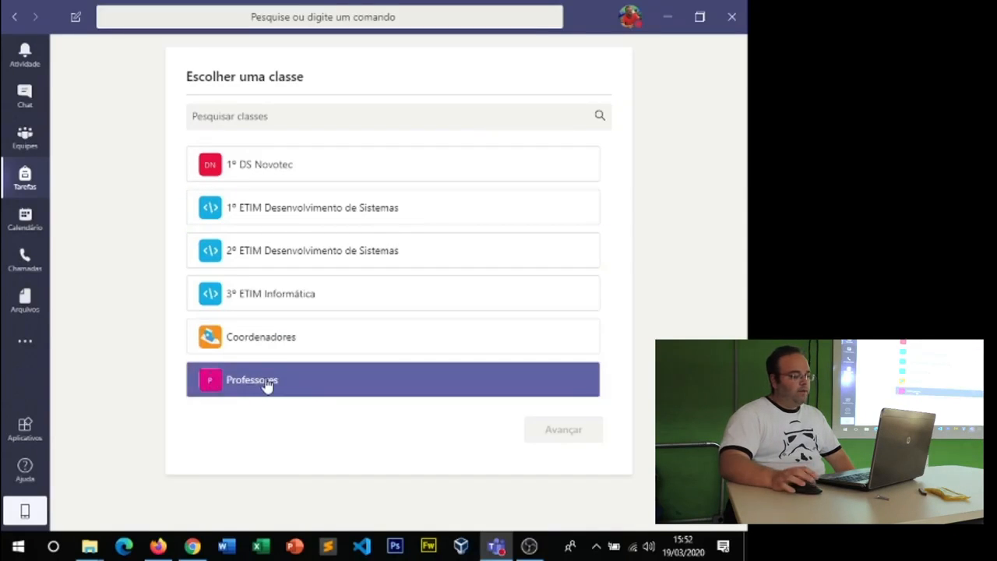
left_click(267, 383)
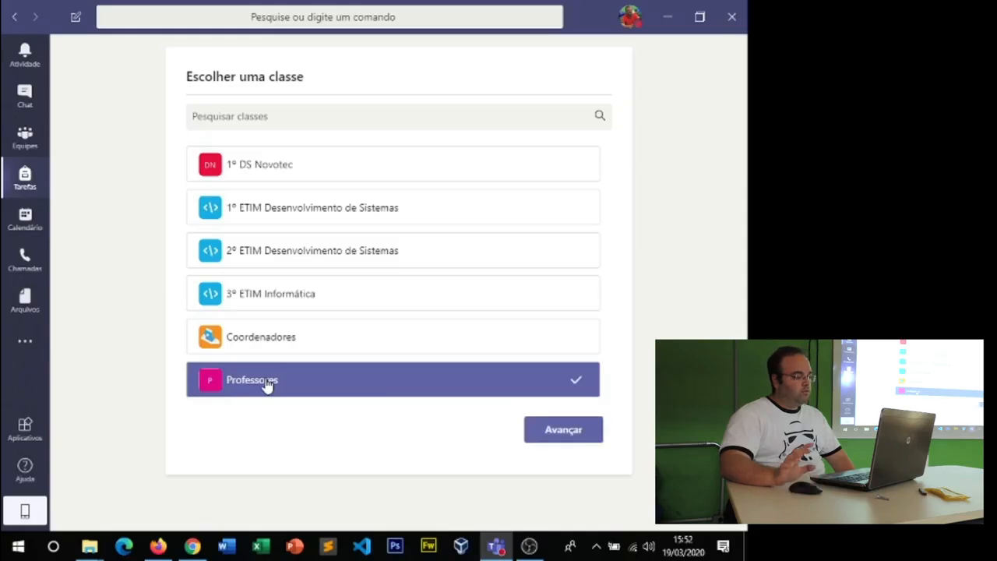
left_click(571, 435)
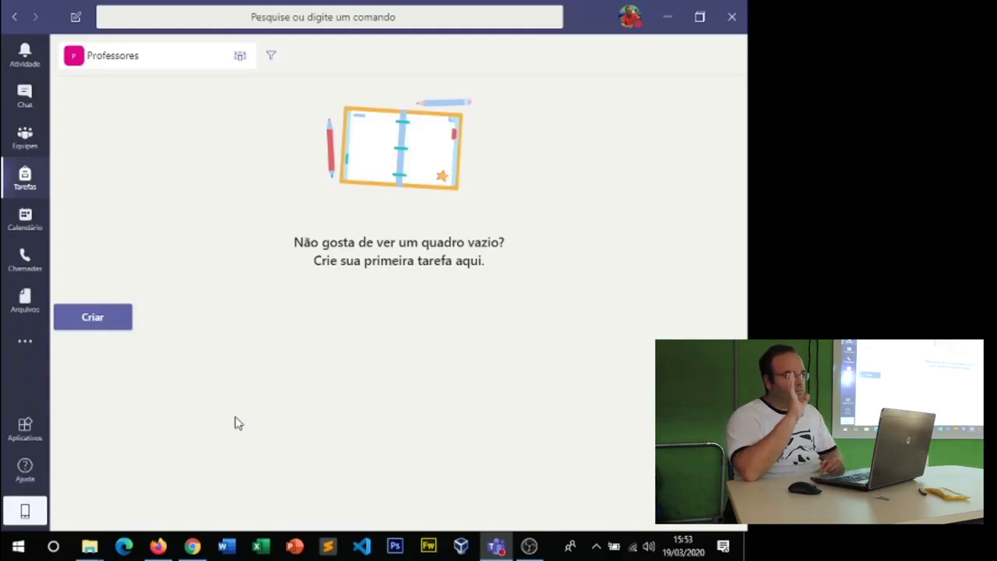
left_click(108, 330)
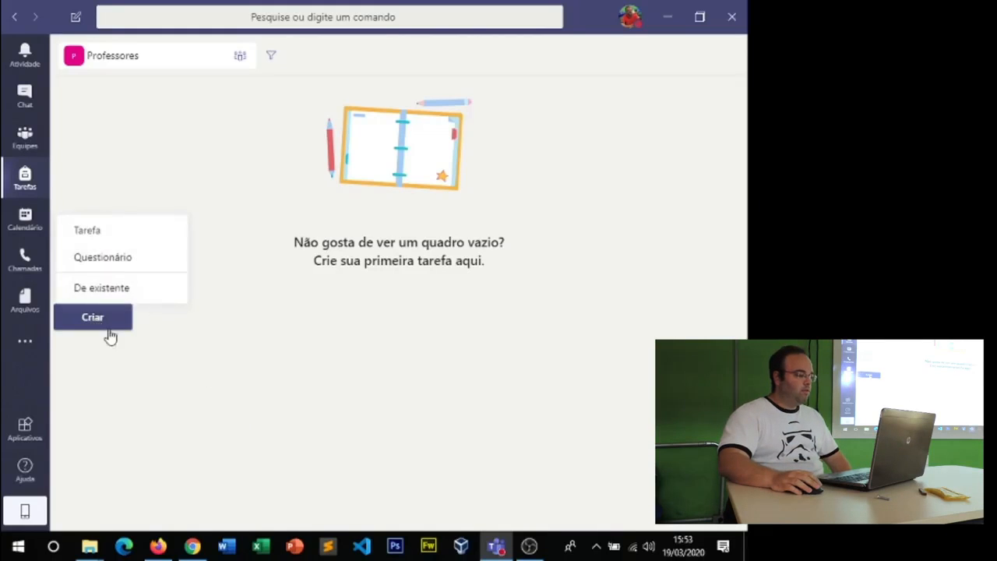
left_click(107, 233)
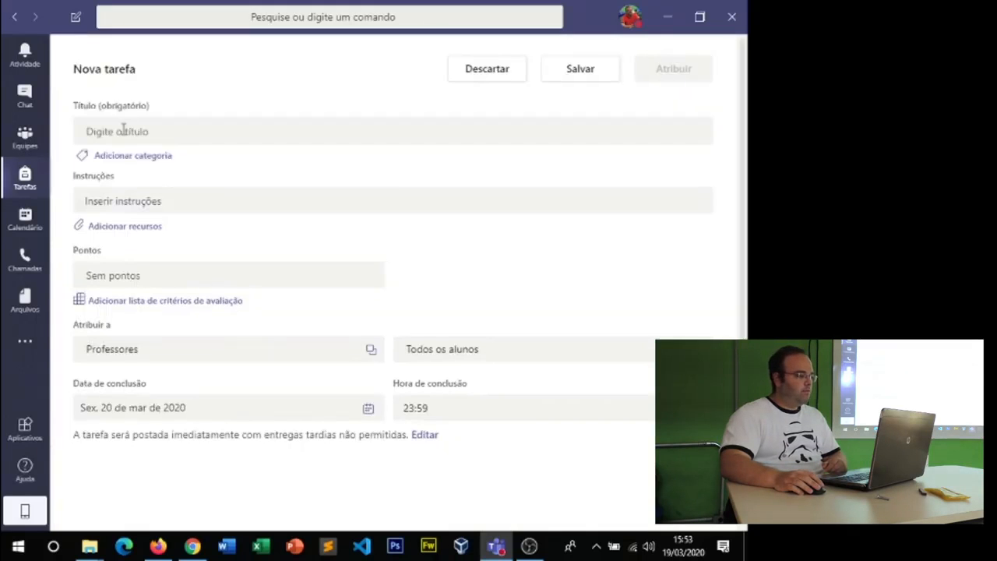
left_click(126, 130)
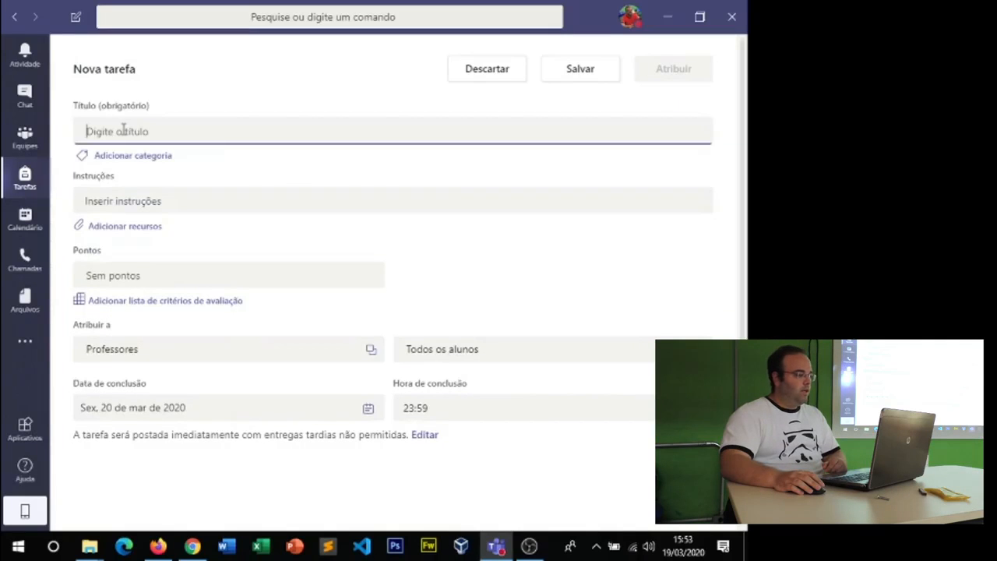
type("Lis")
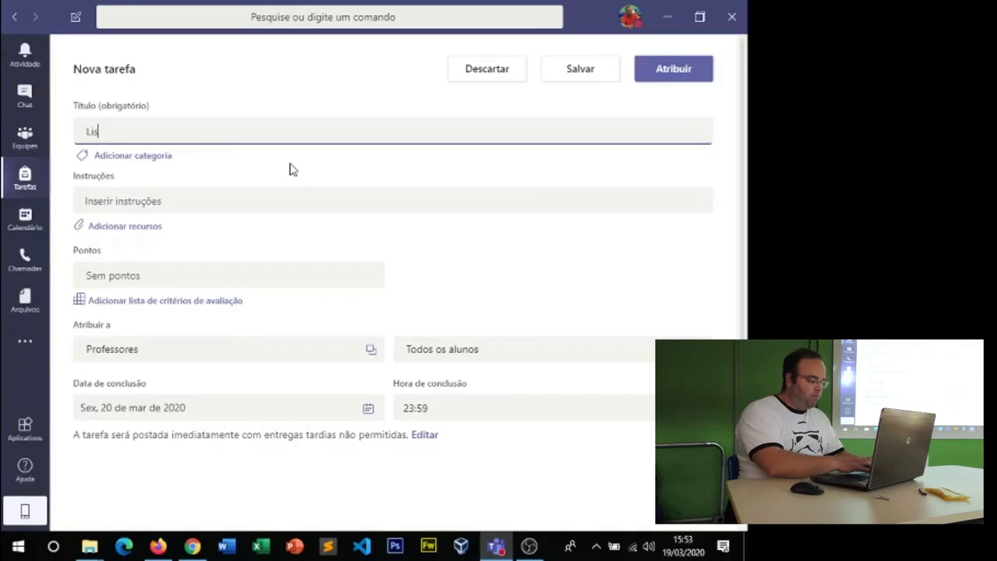
type("ta de Exercícios")
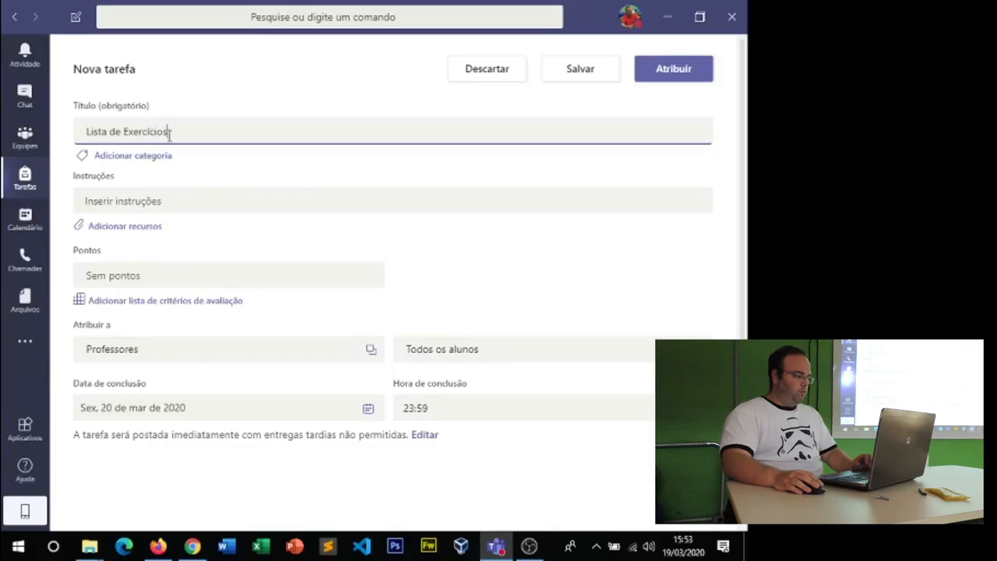
Enter the assignment instructions "PDF" and "Critérios de avalição" on two separate lines.
left_click(122, 204)
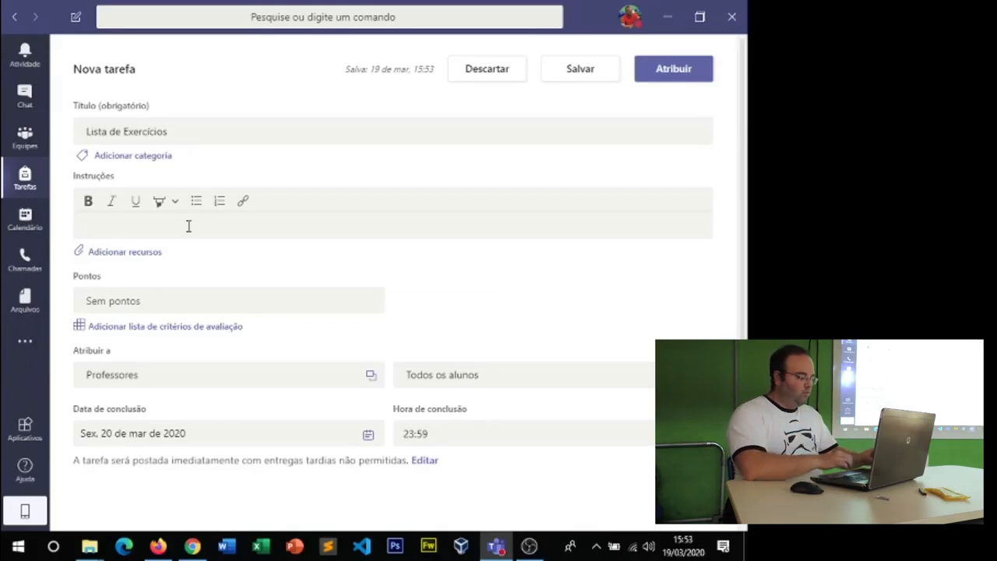
type("PDF")
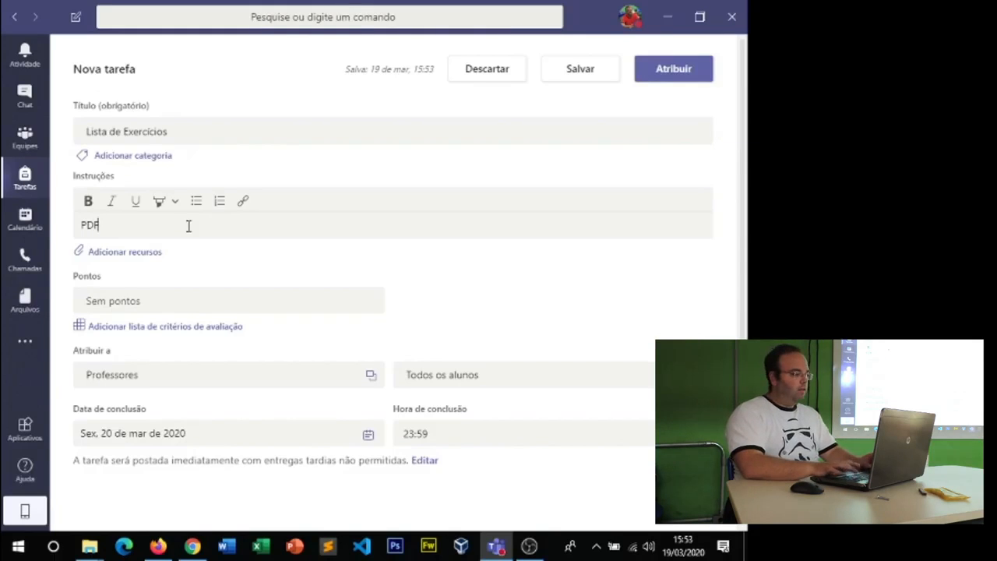
key("Return")
type("Critério")
key("BackSpace")
key("BackSpace")
key("BackSpace")
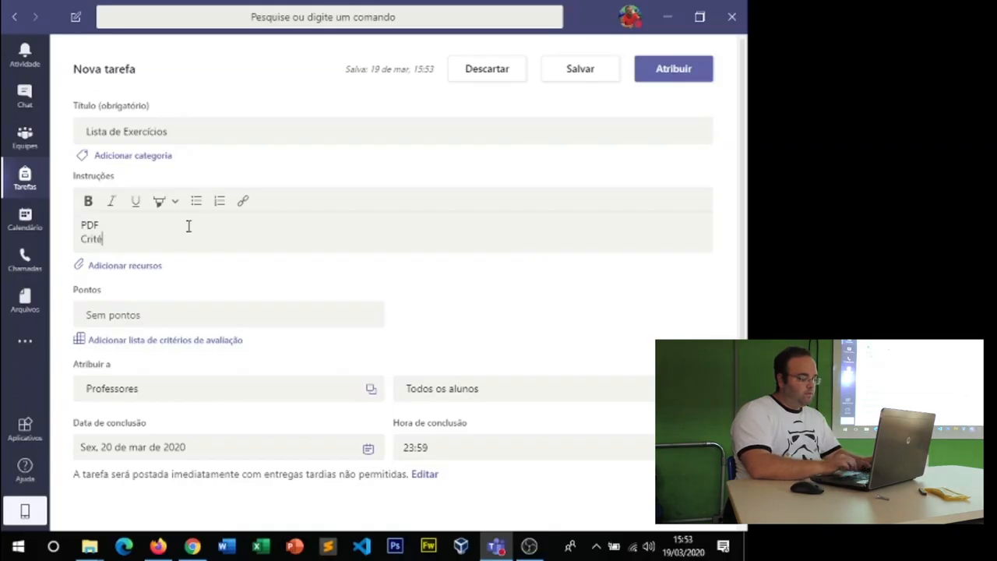
type("rios de aval")
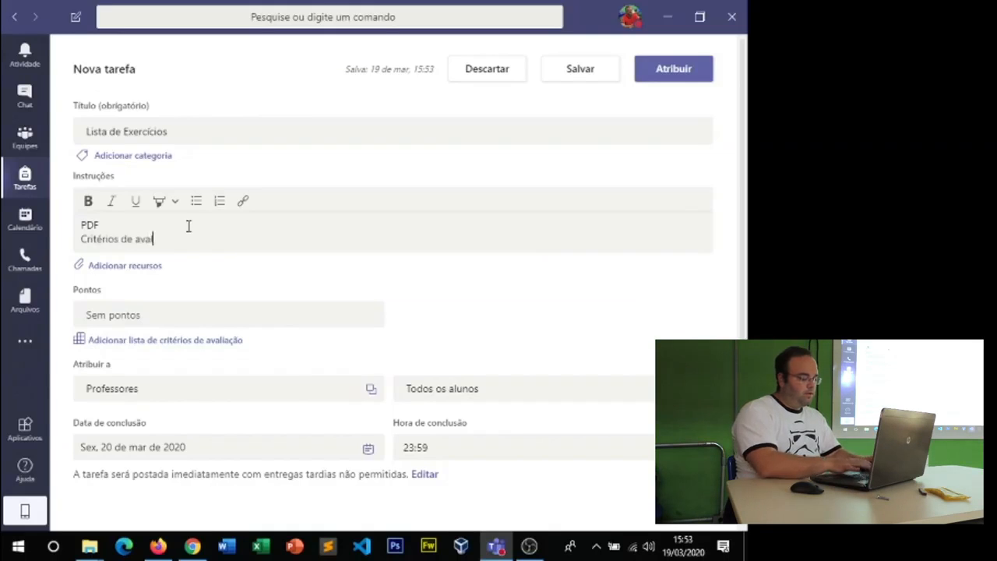
type("iação")
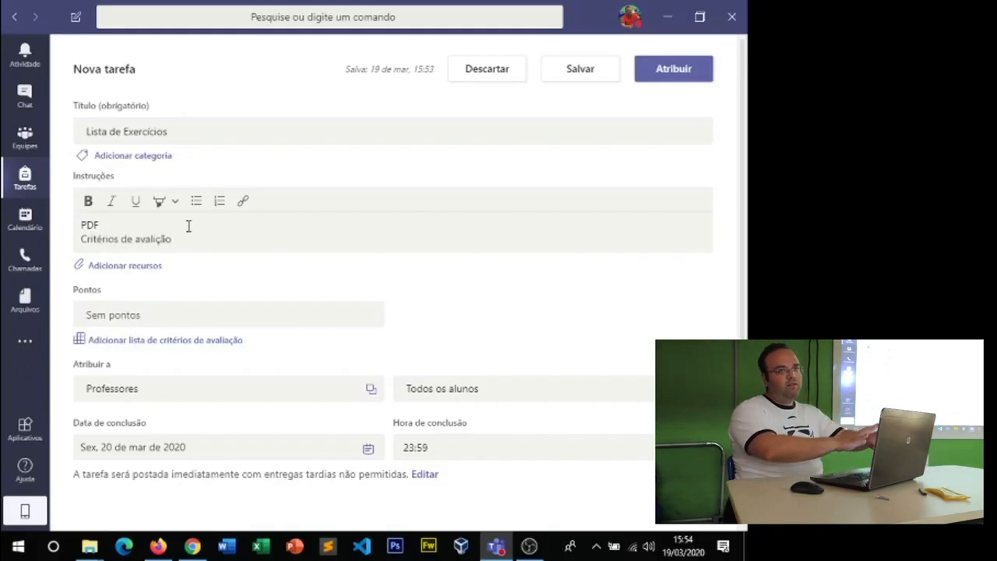
Try 100 and 5 as the assignment's points value, and clear the field again.
scroll(165, 229, "down", 2)
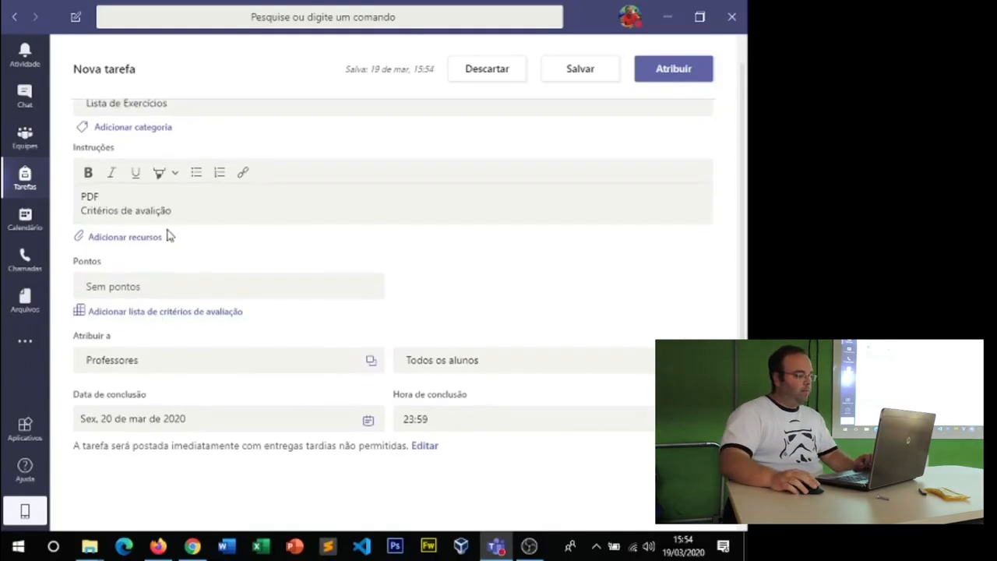
left_click(121, 261)
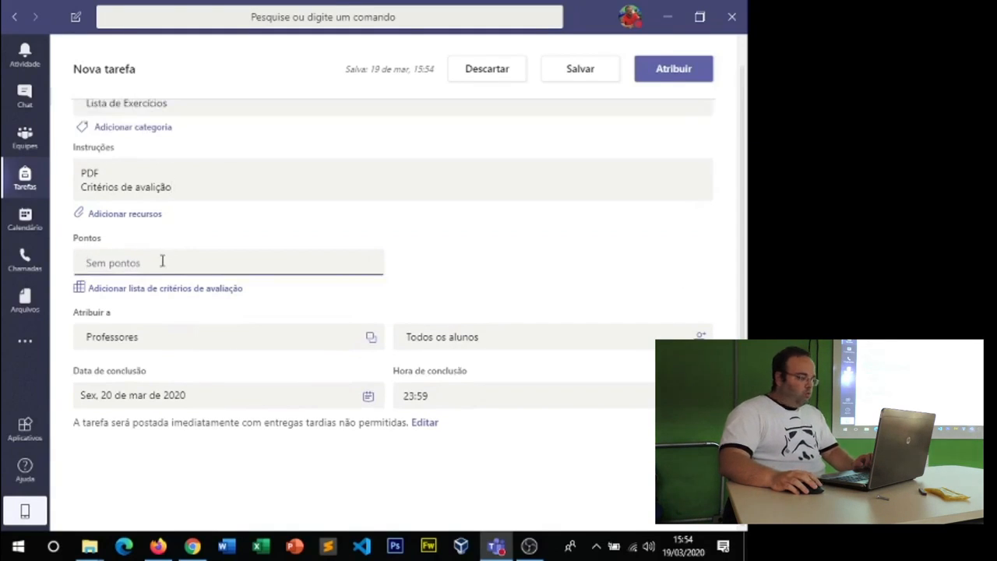
type("100")
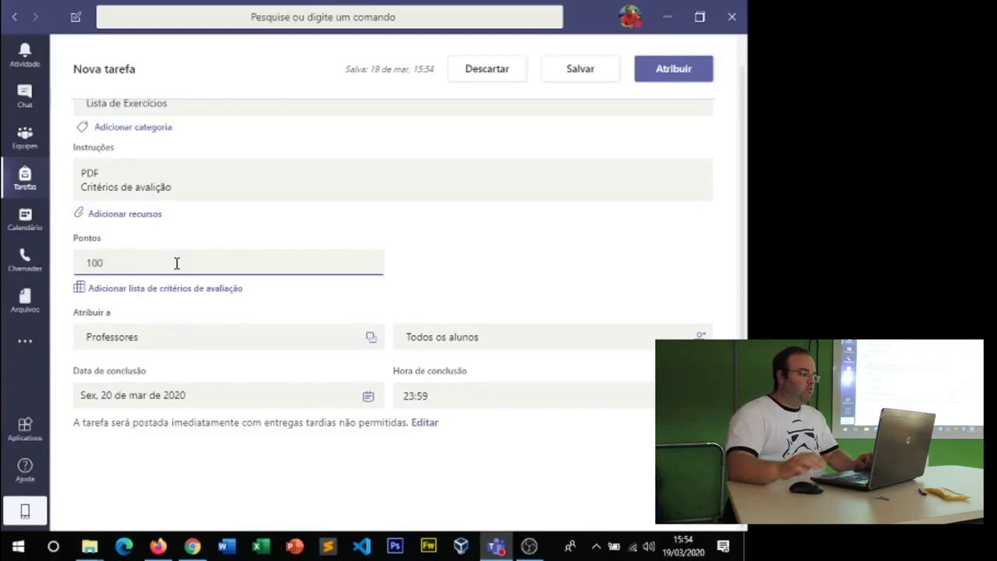
key("BackSpace")
key("BackSpace")
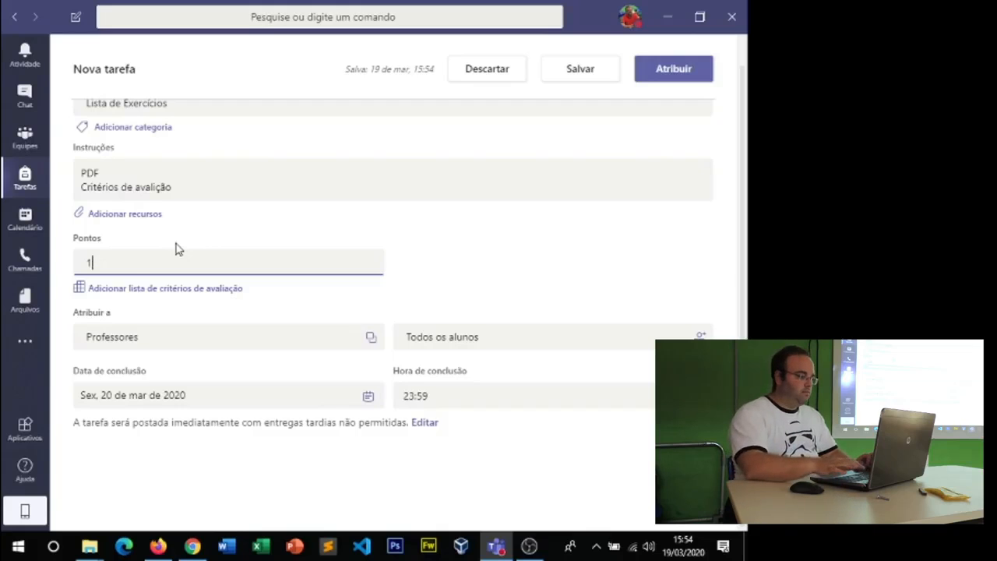
key("BackSpace")
type("5")
key("BackSpace")
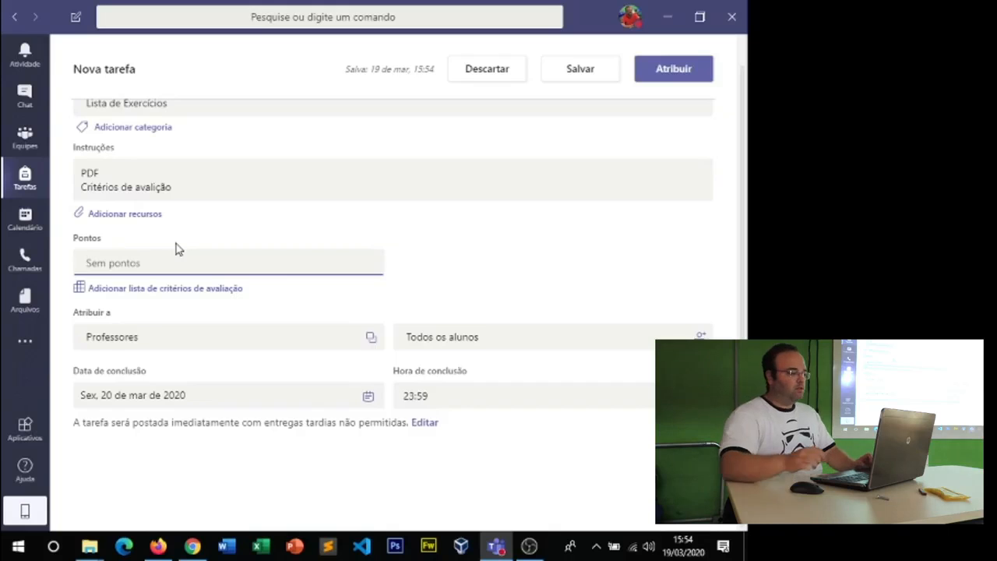
View the classes and the student selection available for assigning the task, keeping Professores and Todos os alunos.
left_click(192, 339)
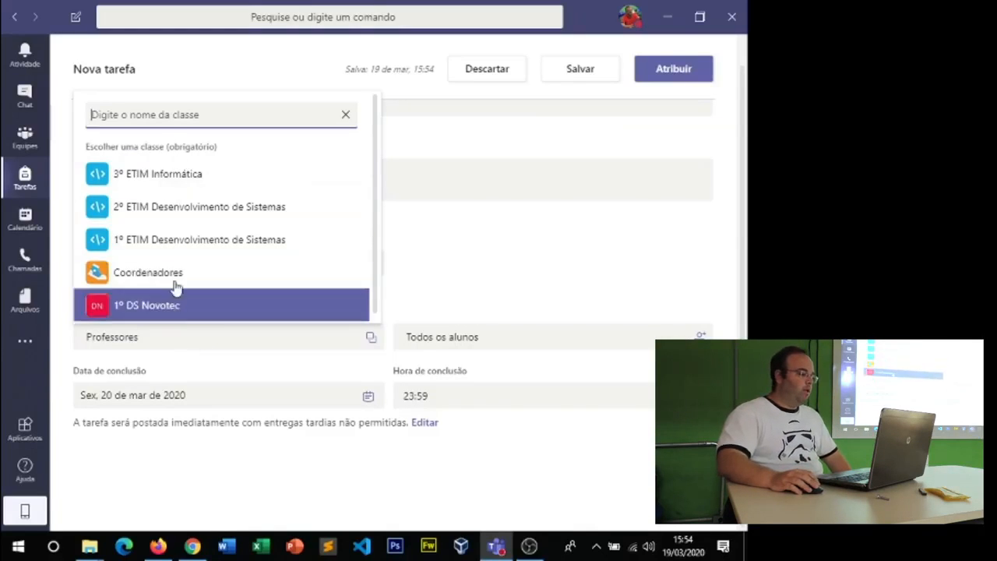
left_click(495, 308)
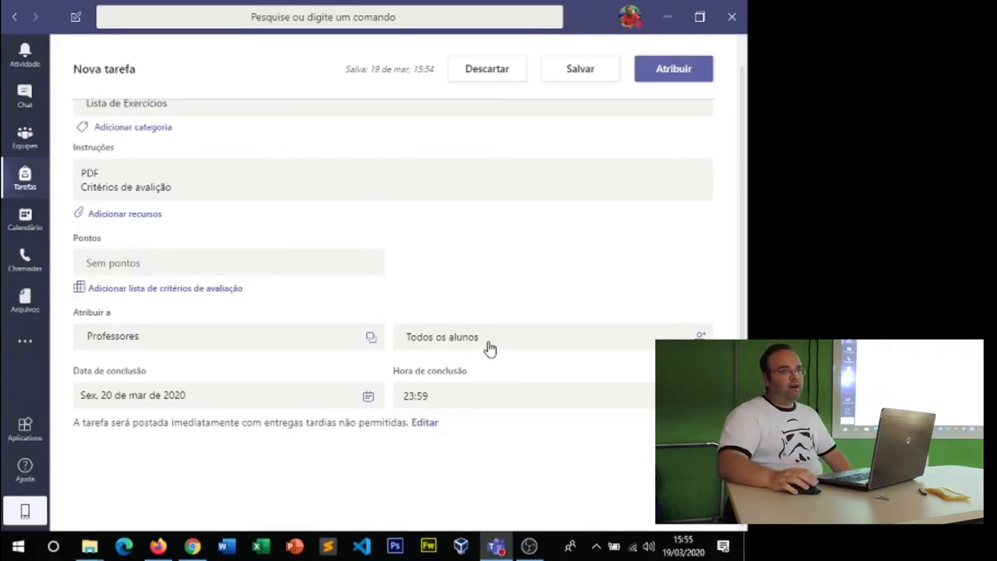
left_click(484, 347)
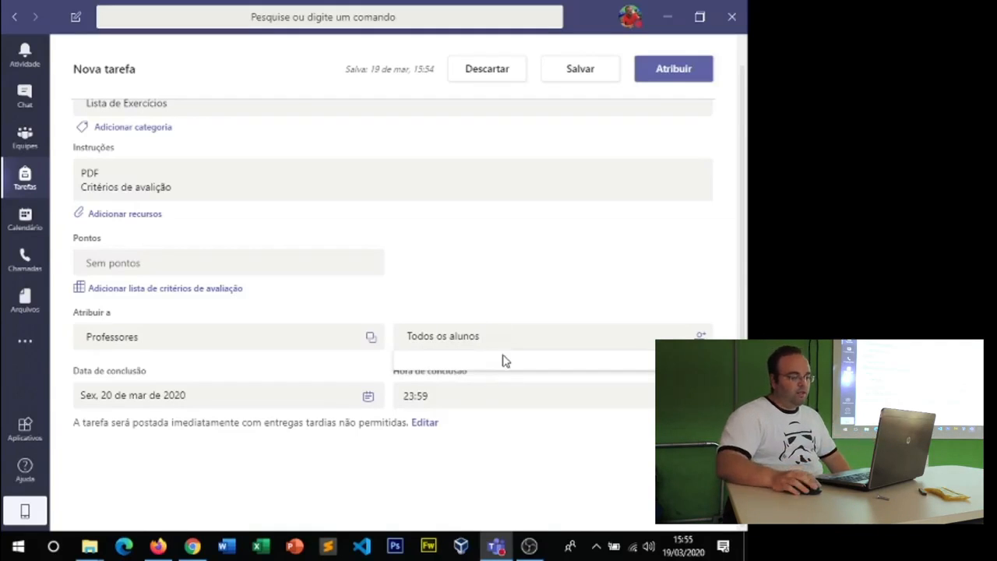
left_click(458, 267)
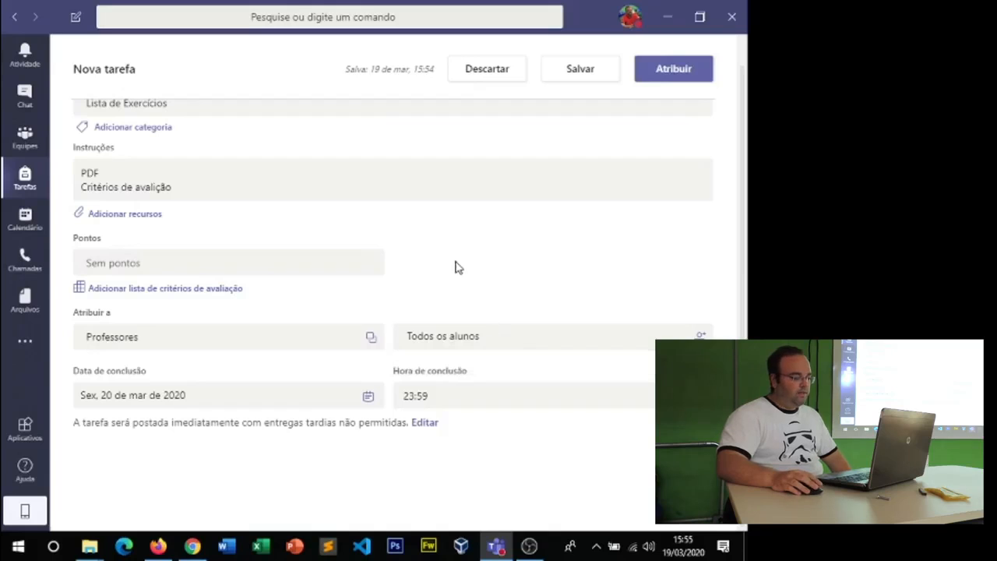
Set the assignment's due date to Thursday, 26 March 2020, and its due time to 23:15.
left_click(201, 398)
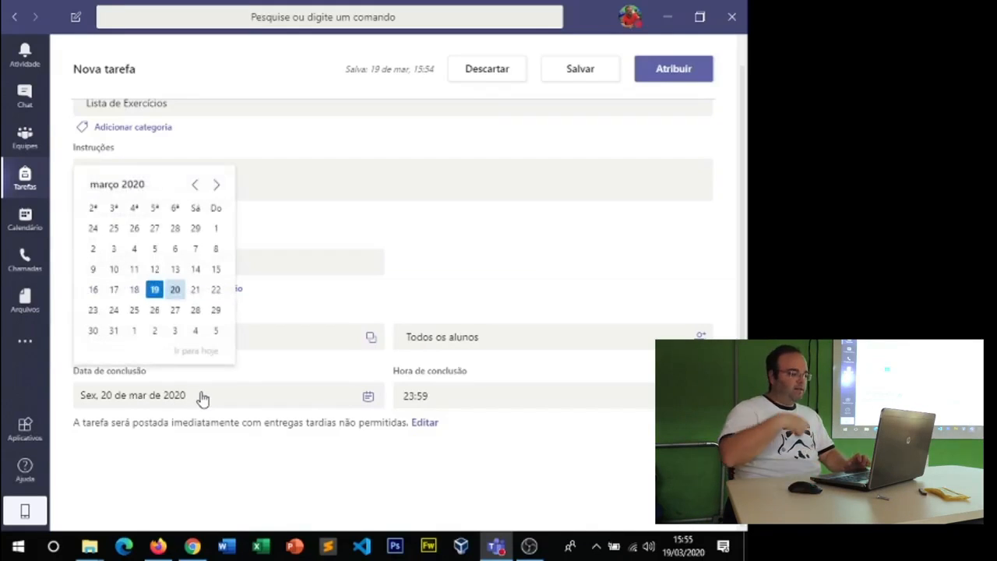
left_click(156, 311)
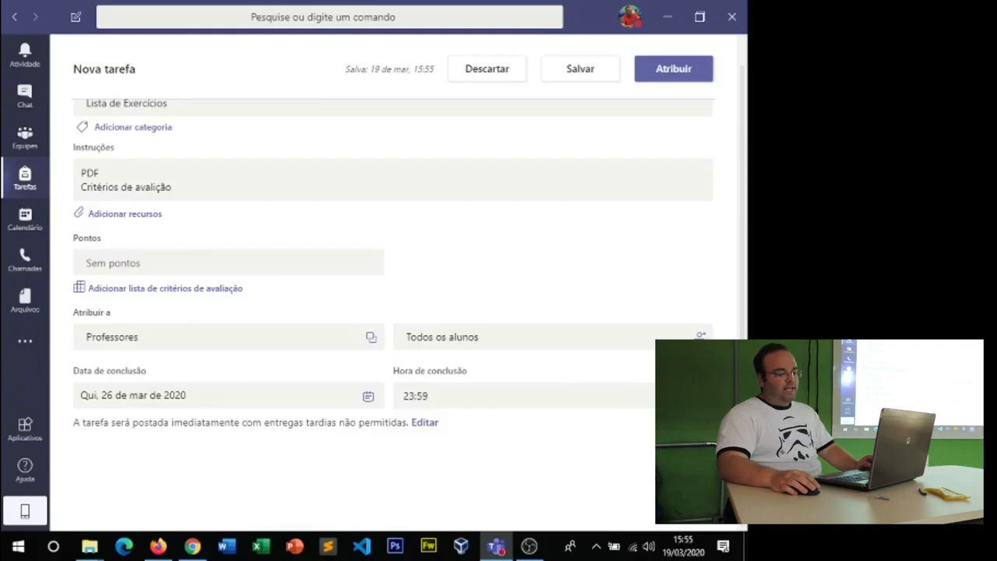
left_click(685, 396)
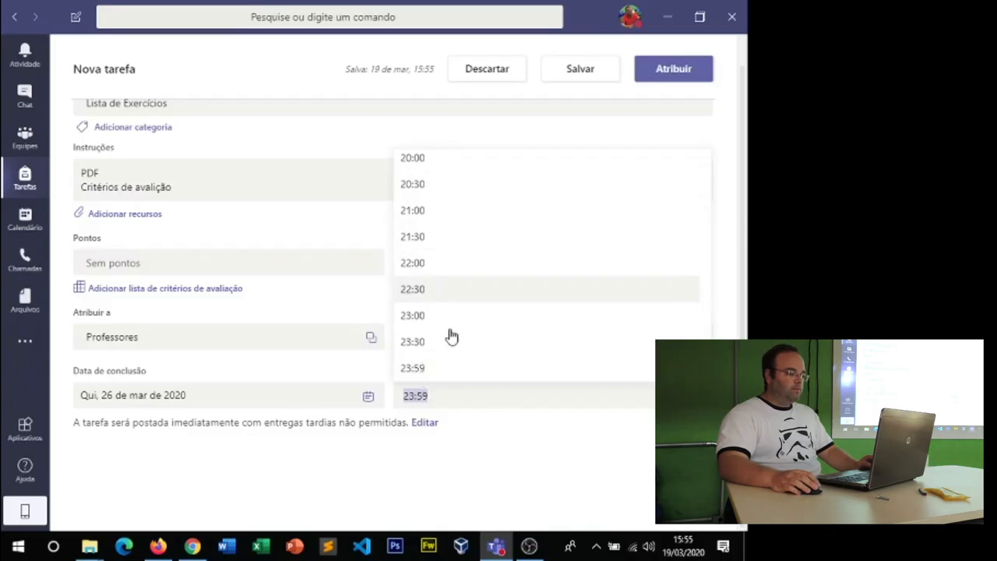
left_click(444, 395)
left_click_drag(438, 395, 401, 389)
type("23:00")
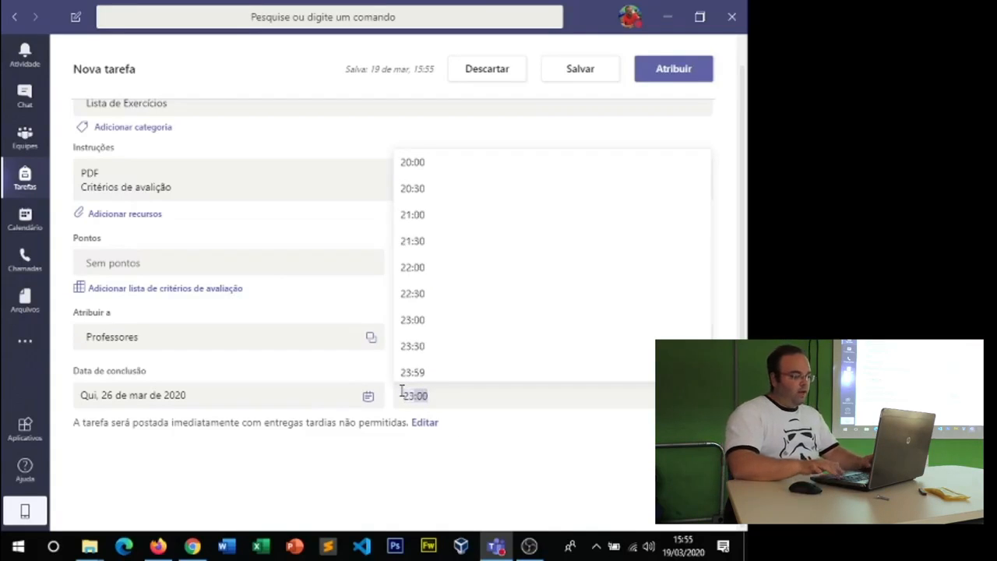
key("BackSpace")
type("15")
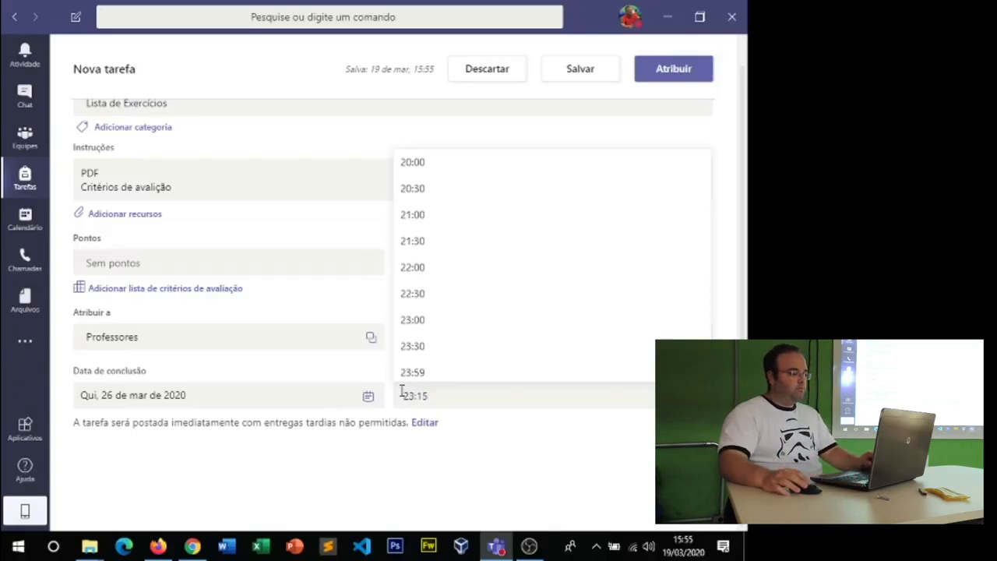
left_click(320, 376)
left_click(433, 396)
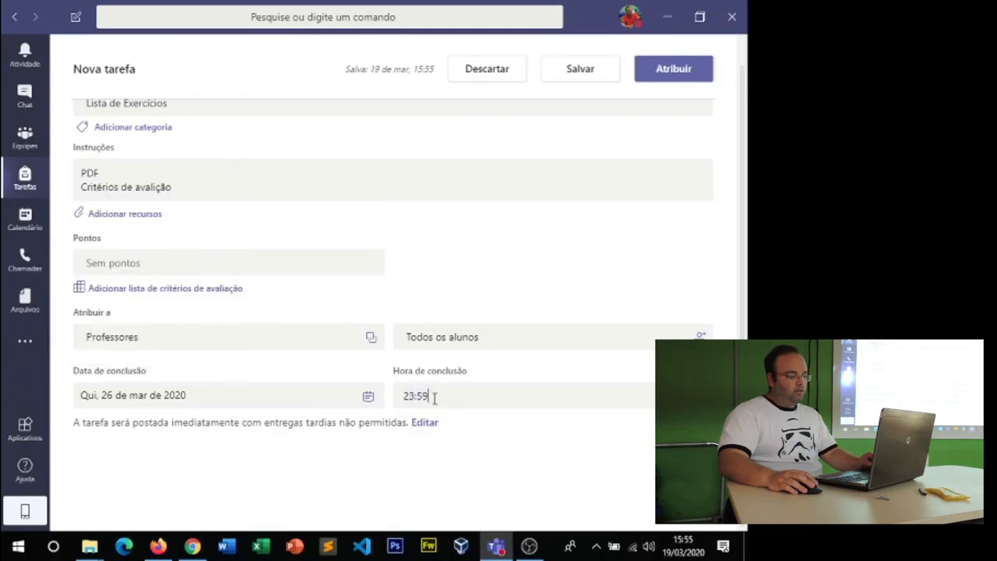
key("BackSpace")
key("BackSpace")
type("15")
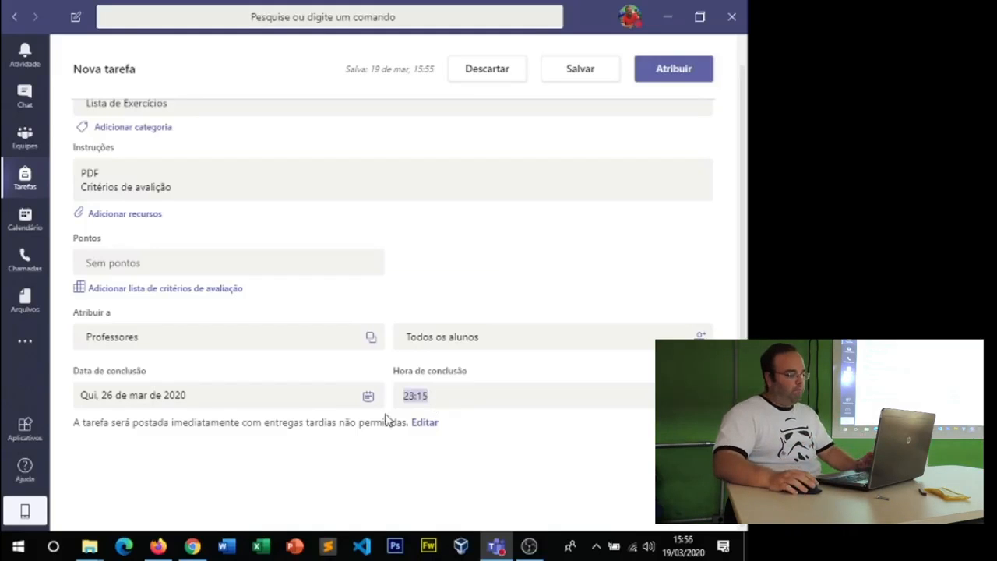
left_click(307, 422)
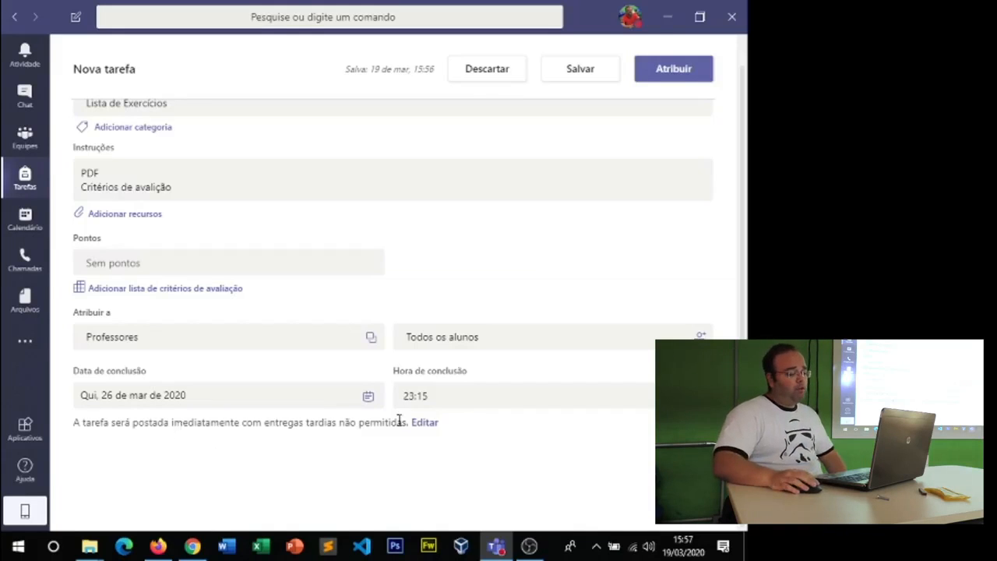
Try scheduling the assignment for future posting in its timeline settings, and discard the change.
left_click(424, 422)
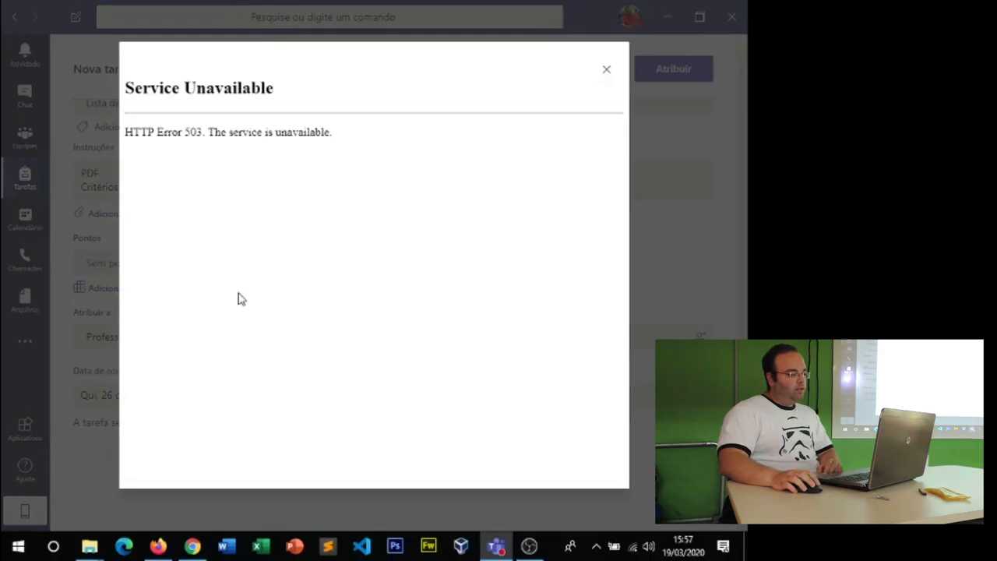
left_click(606, 69)
left_click(426, 423)
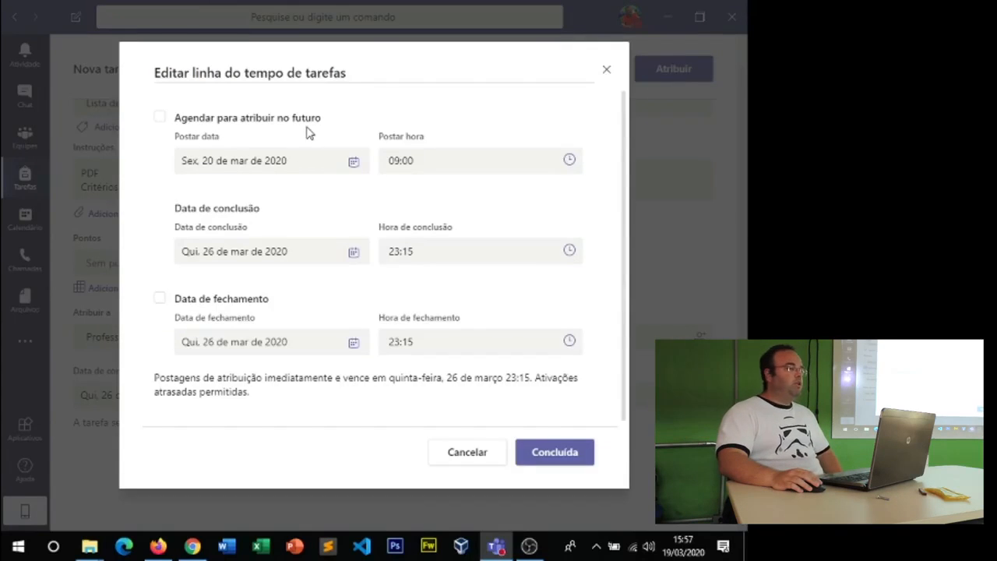
left_click(160, 120)
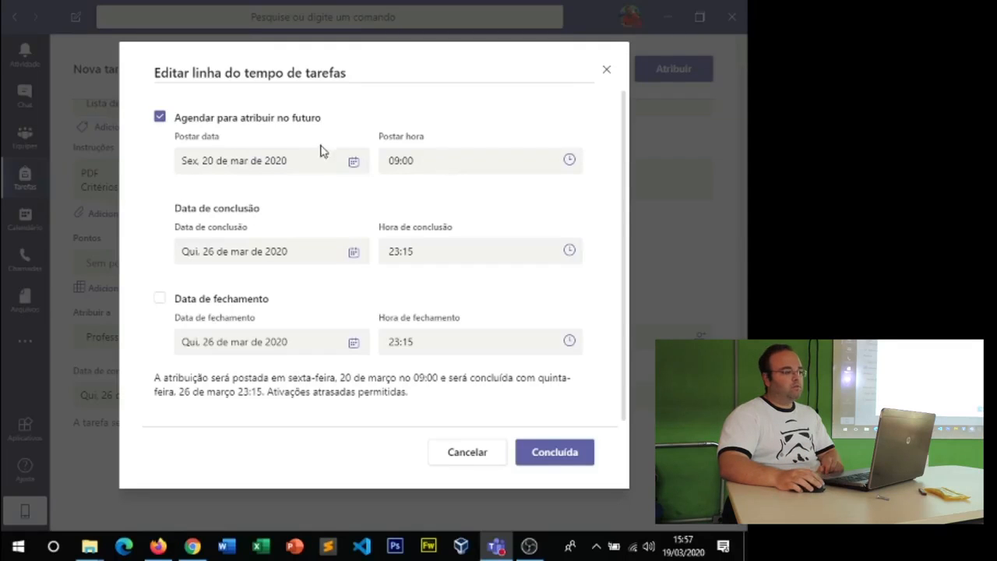
left_click(466, 452)
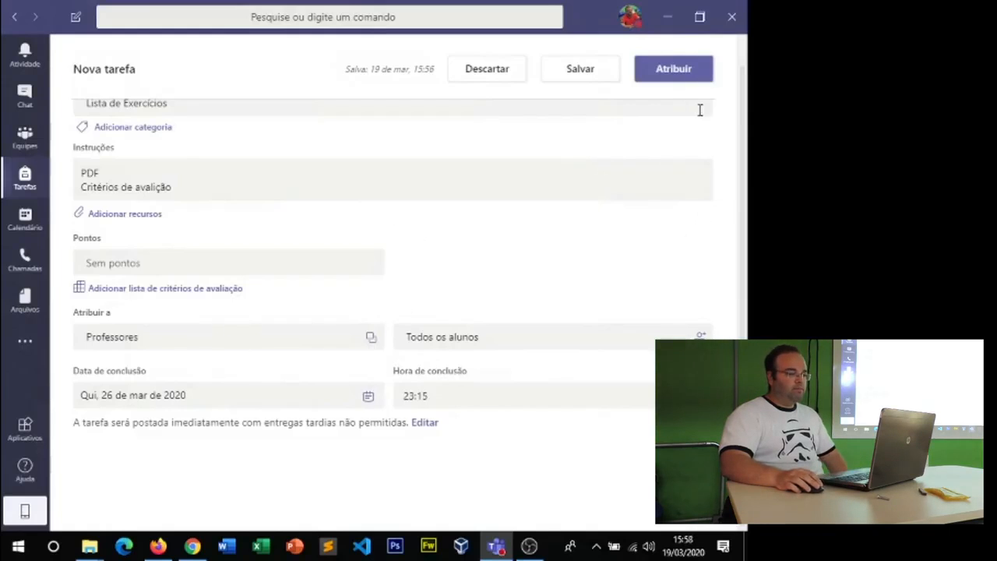
Assign the Lista de Exercícios task and open the assignment list of the Professores class.
left_click(674, 69)
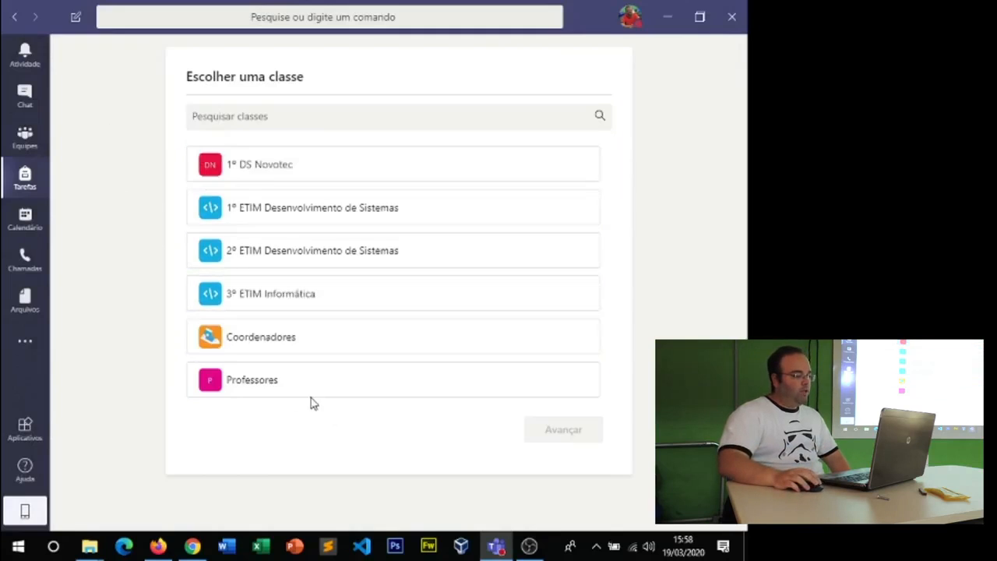
left_click(239, 383)
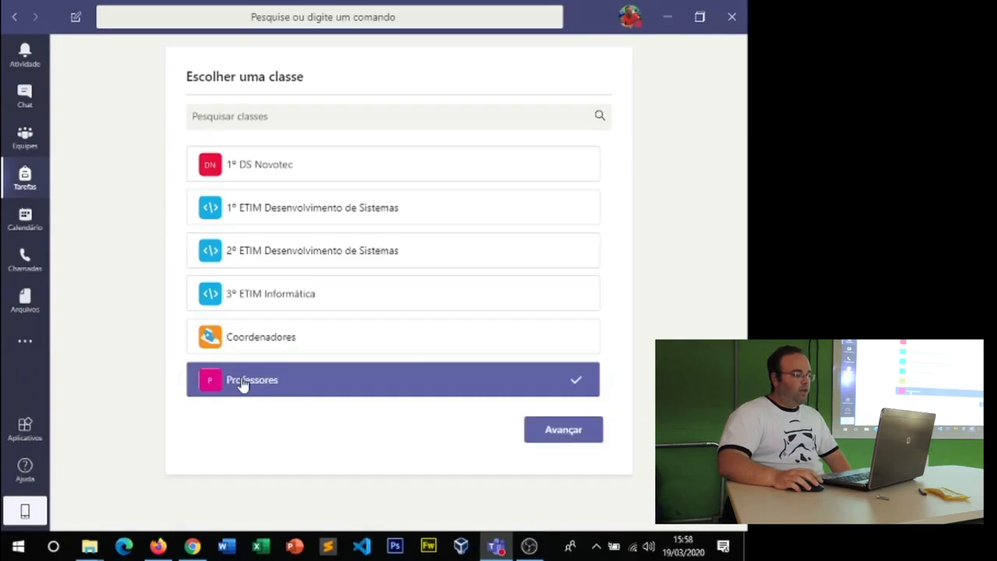
left_click(563, 430)
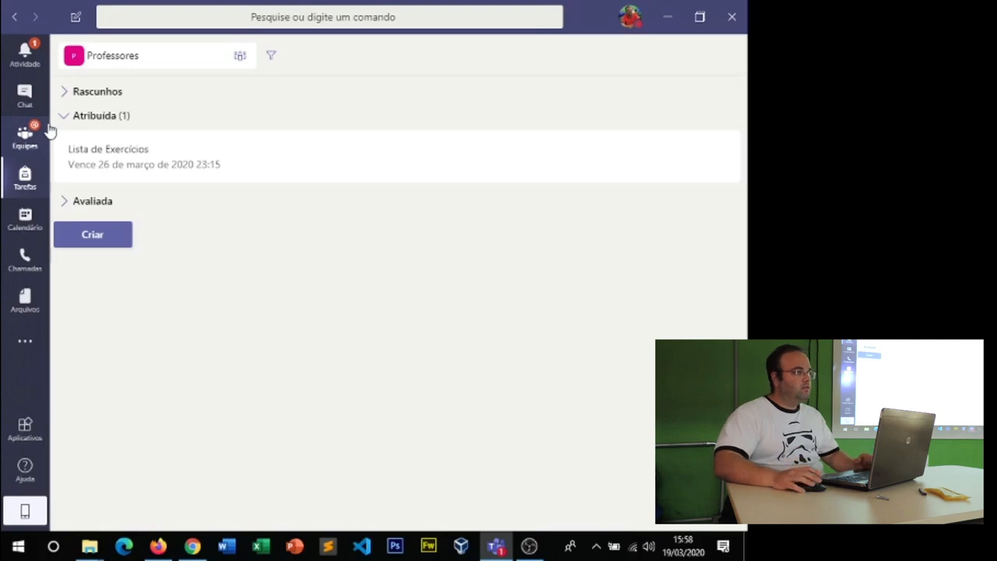
View the Lista de Exercícios submissions page, and switch the assignment list to the 3º ETIM Informática class.
left_click(235, 170)
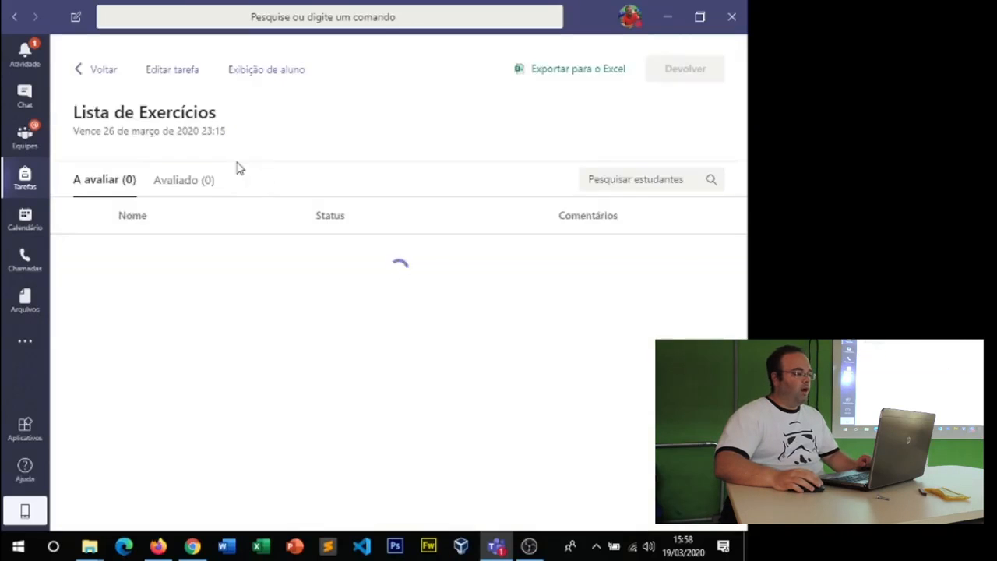
left_click(94, 70)
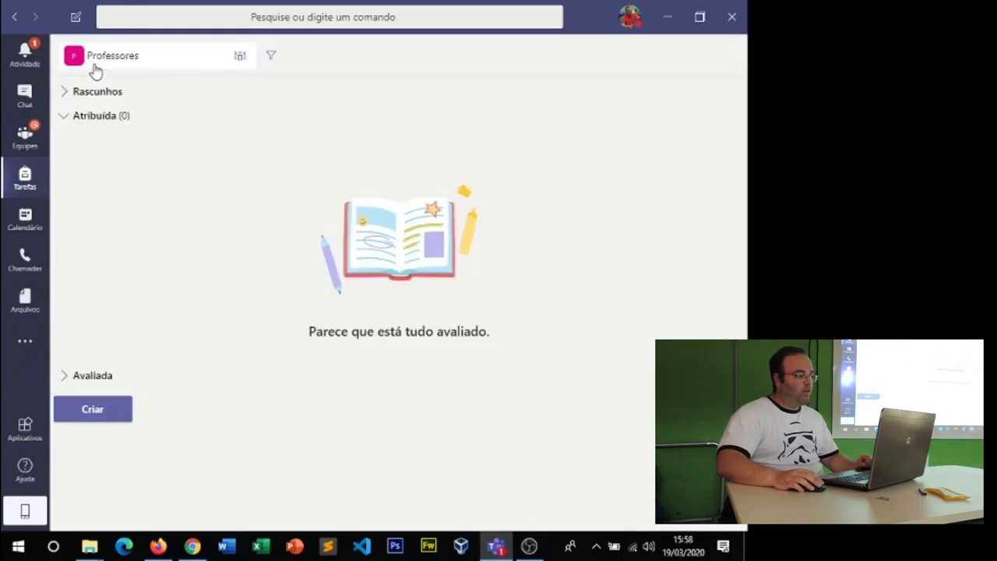
left_click(170, 60)
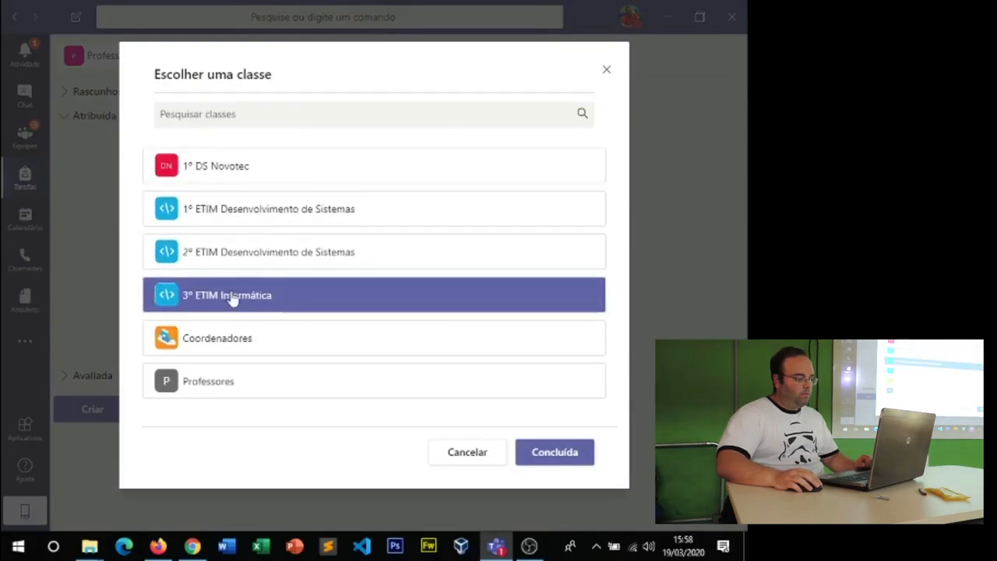
left_click(233, 300)
left_click(564, 455)
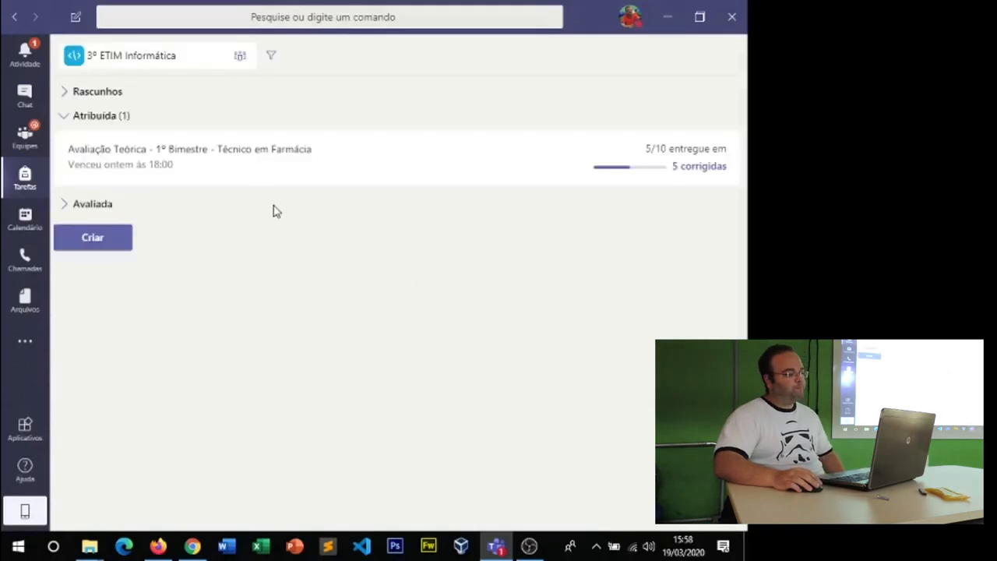
Open the Avaliação Teórica - 1º Bimestre submissions, sort the ungraded students by status, and view the graded ones.
left_click(238, 157)
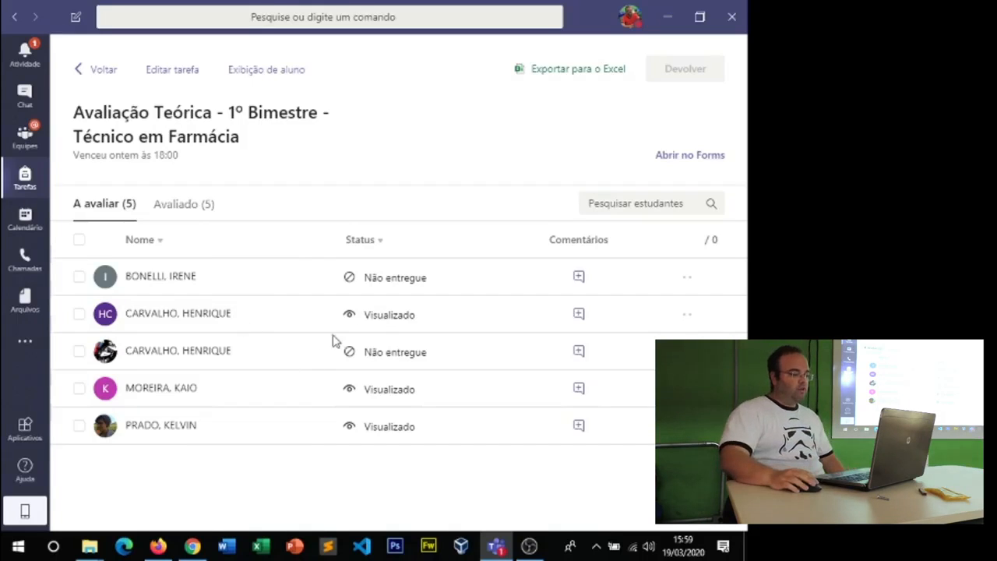
left_click(362, 246)
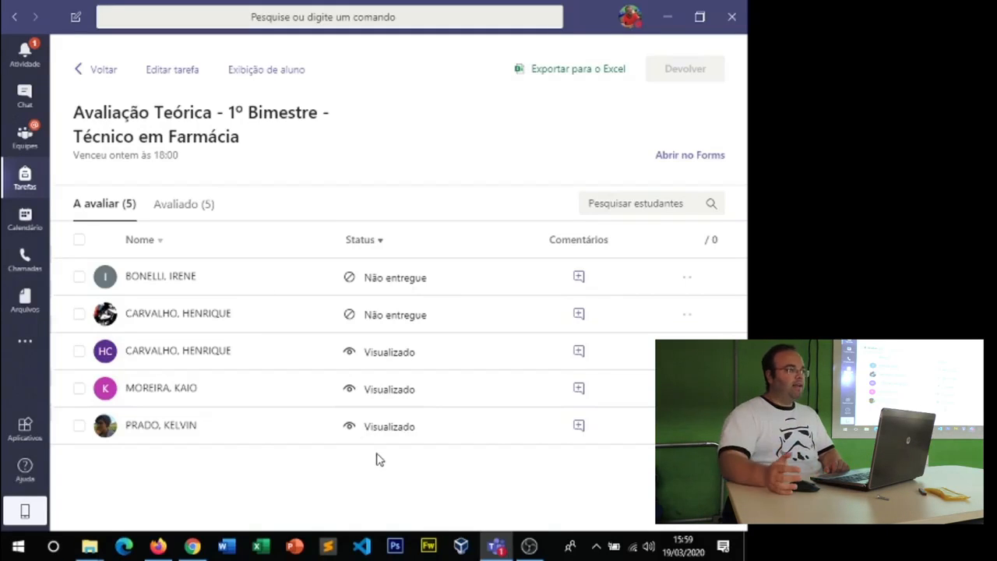
left_click(183, 207)
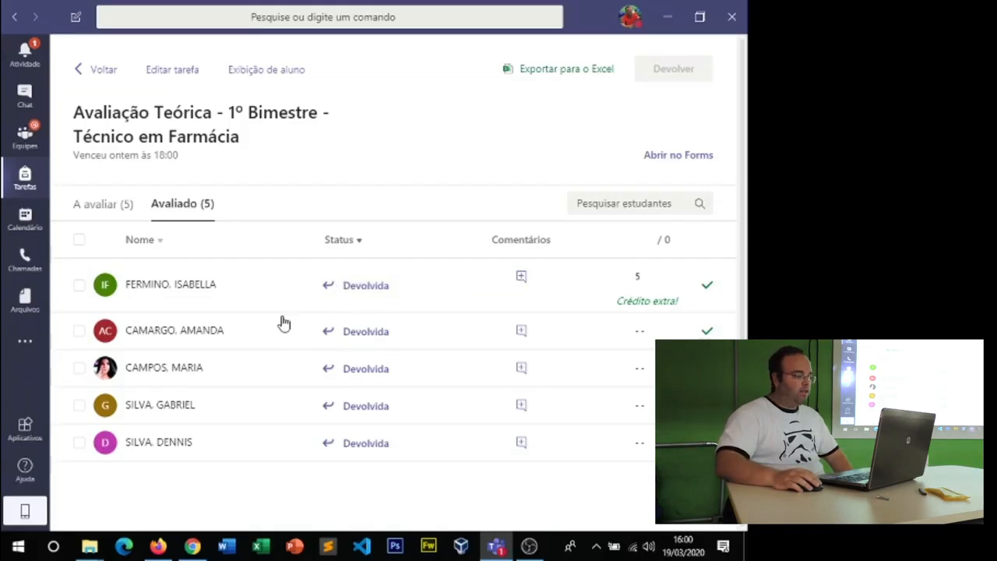
Open the first graded student's returned submission and examine the answers and points of each question.
left_click(386, 292)
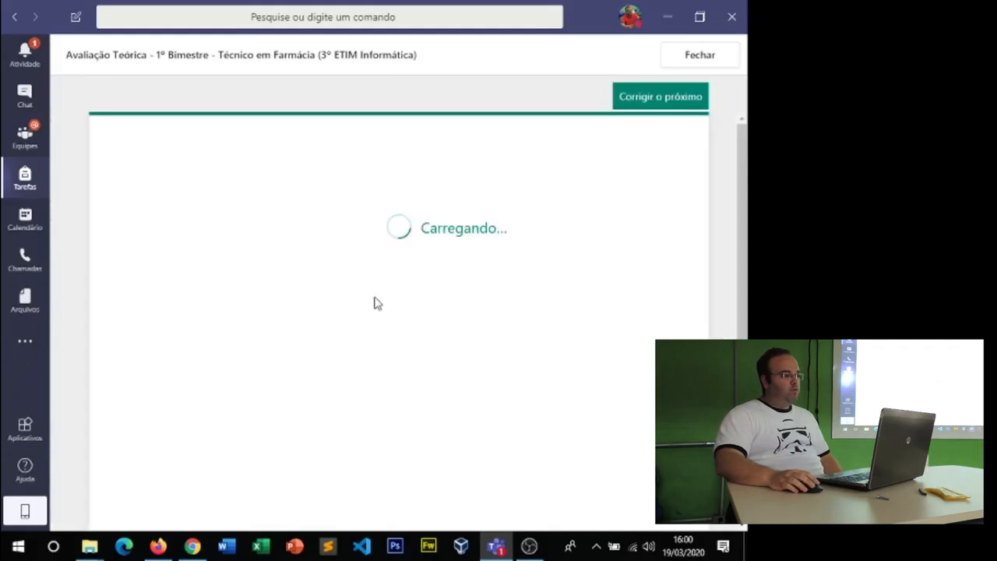
scroll(568, 334, "down", 2)
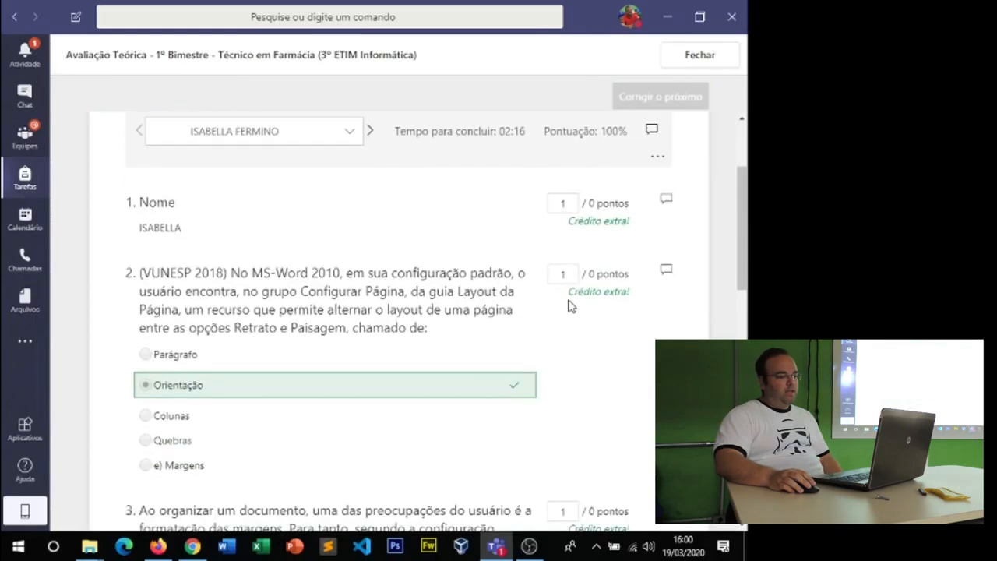
scroll(521, 243, "up", 2)
scroll(521, 244, "down", 2)
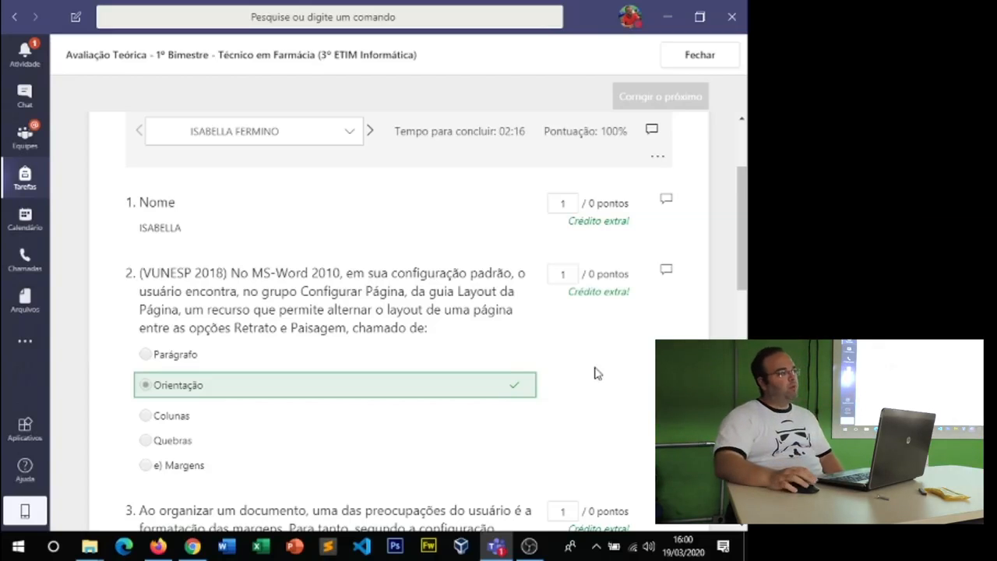
scroll(592, 374, "up", 2)
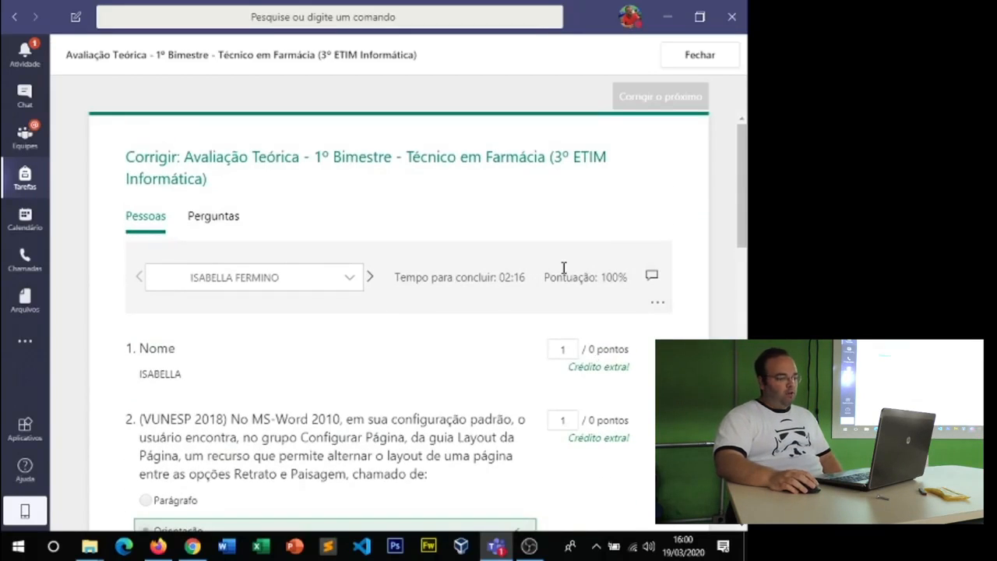
Examine the overall score in the open submission and view the assessment's ungraded students.
left_click_drag(547, 277, 629, 277)
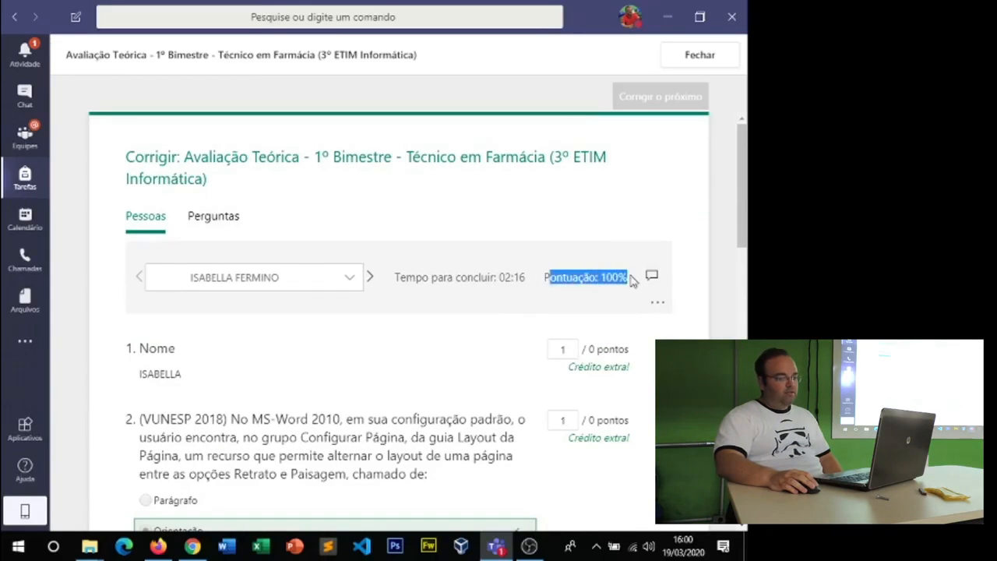
left_click(586, 315)
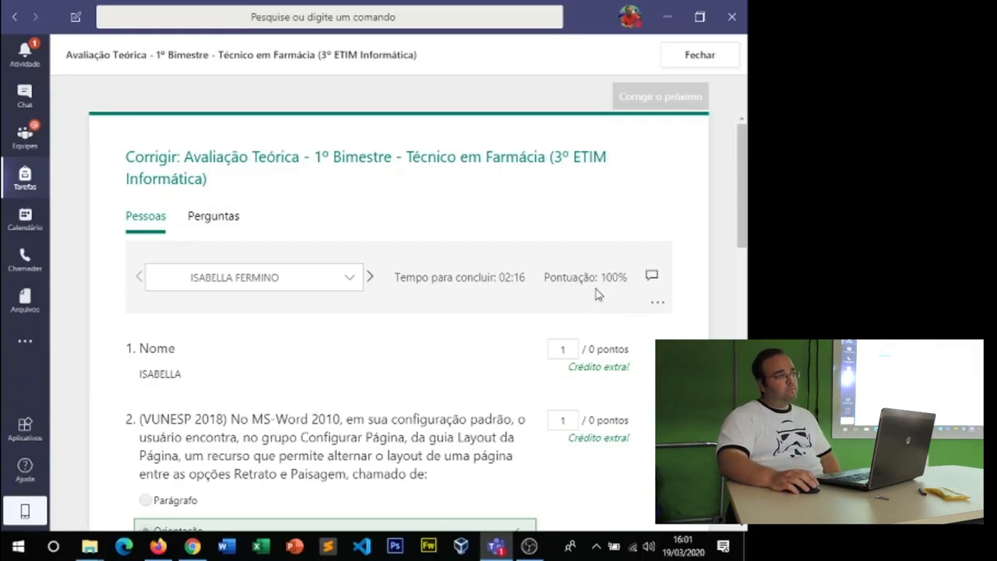
left_click(690, 61)
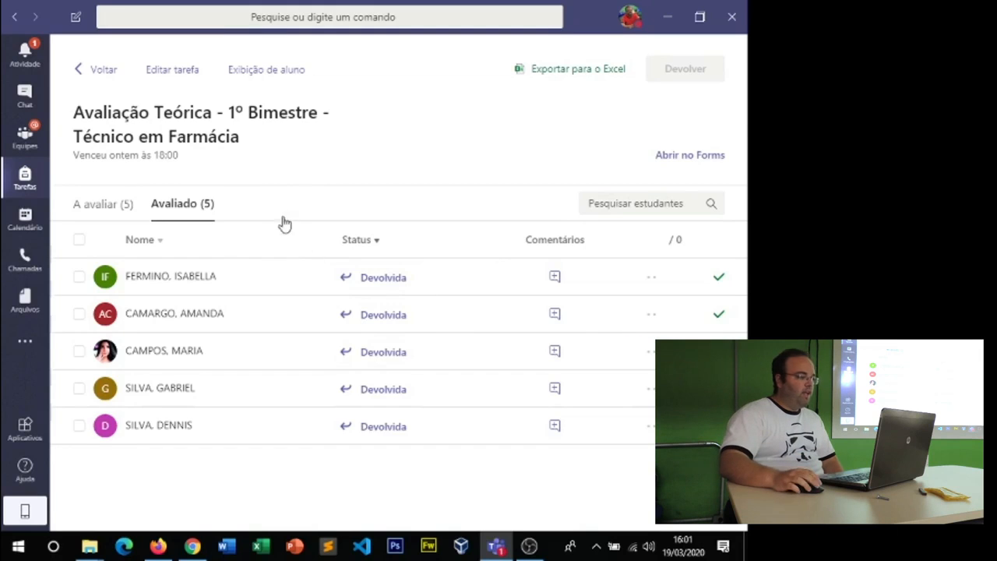
left_click(113, 207)
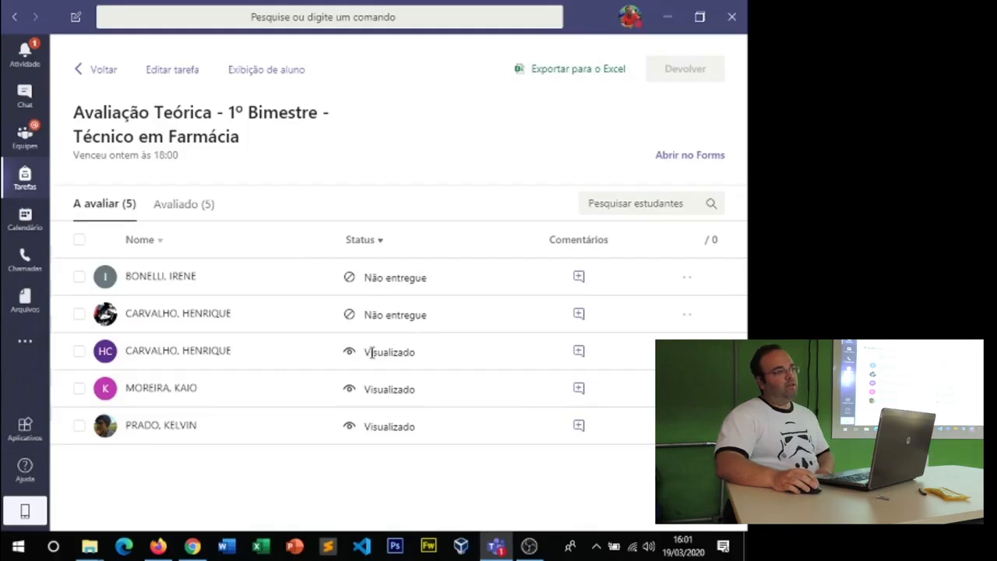
Reopen the first graded student's returned submission, view the actions available for the response, and close it.
left_click(177, 204)
left_click(378, 282)
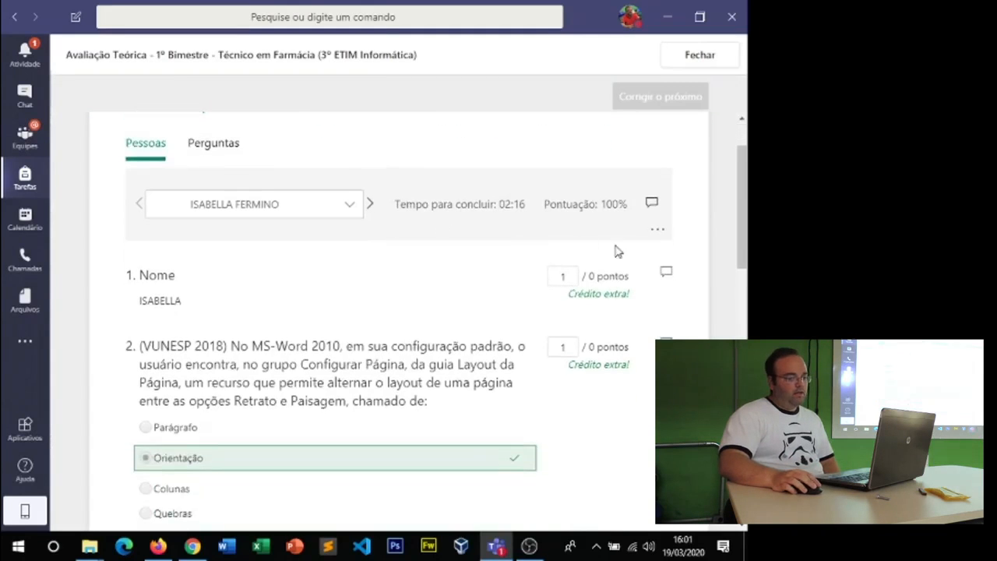
left_click(658, 233)
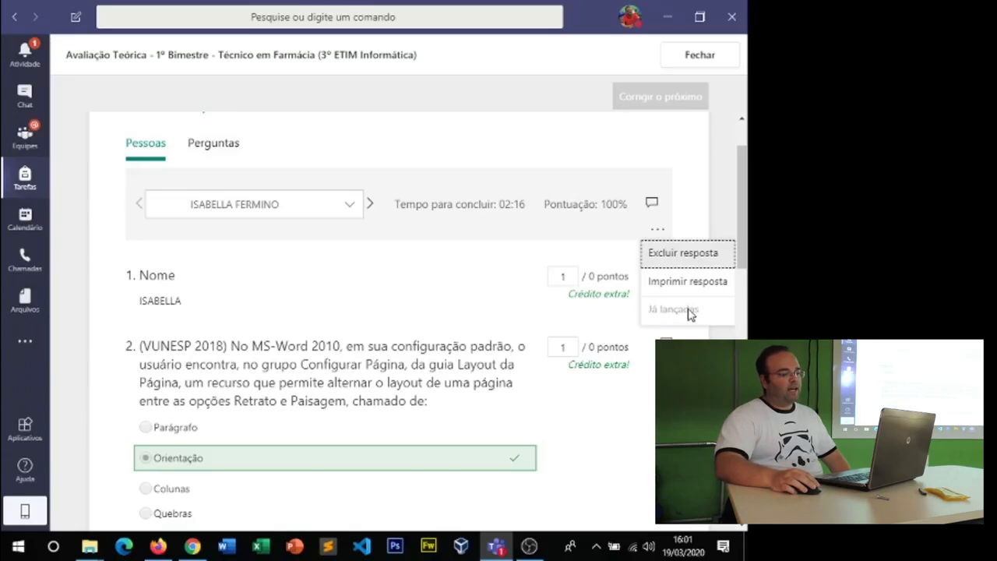
left_click(505, 200)
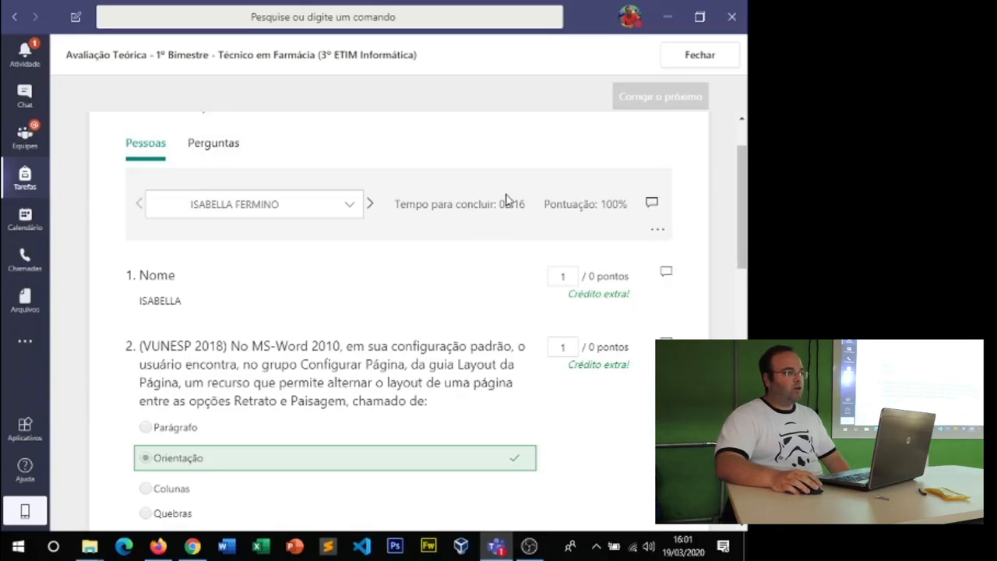
left_click(687, 62)
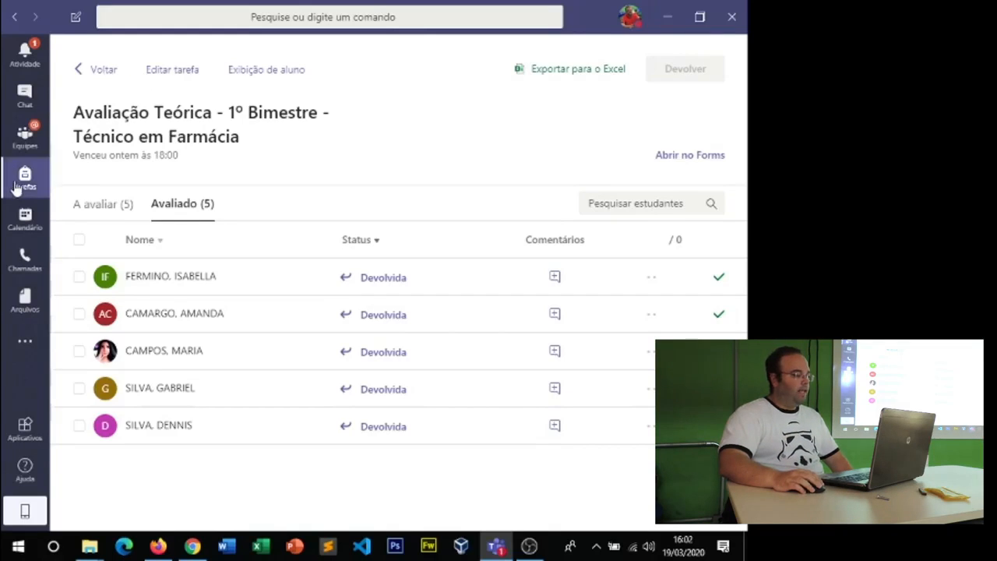
Return to the assignment list and switch it to the Professores class.
left_click(103, 70)
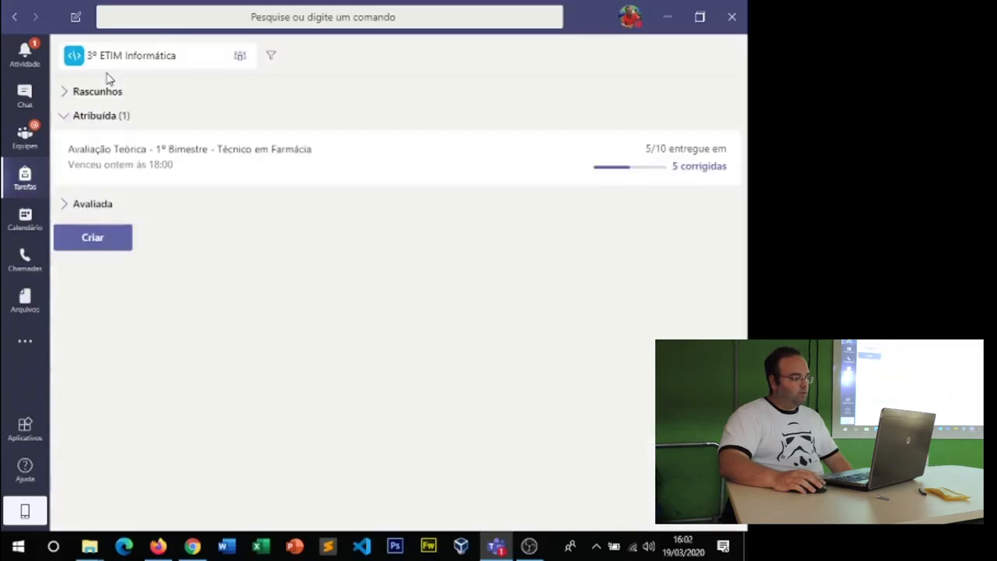
left_click(159, 63)
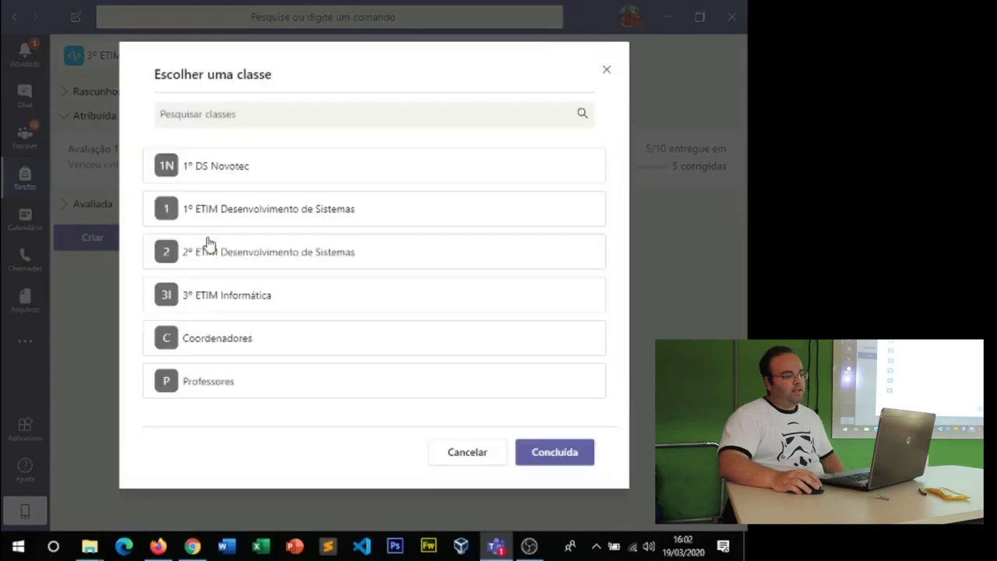
left_click(202, 300)
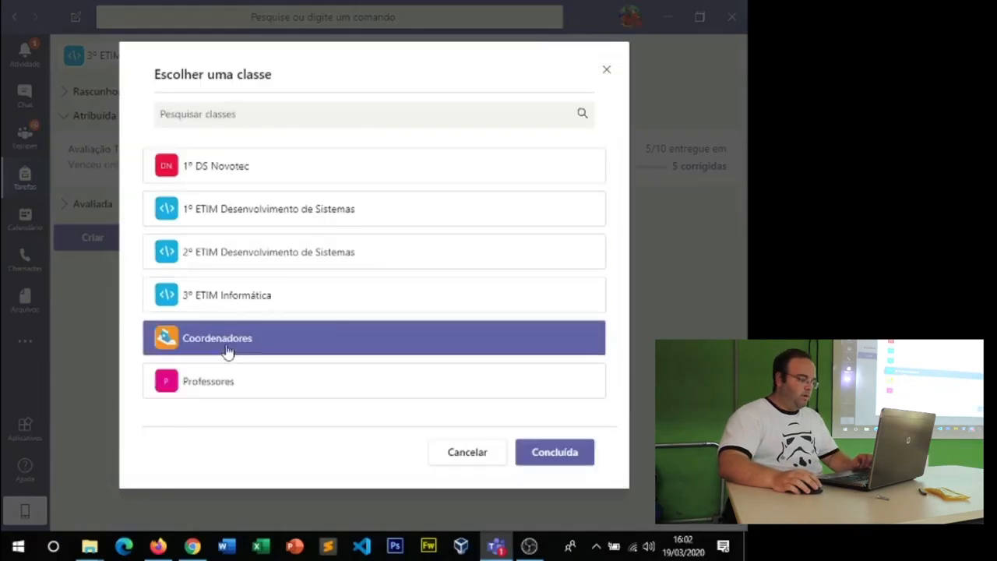
left_click(564, 458)
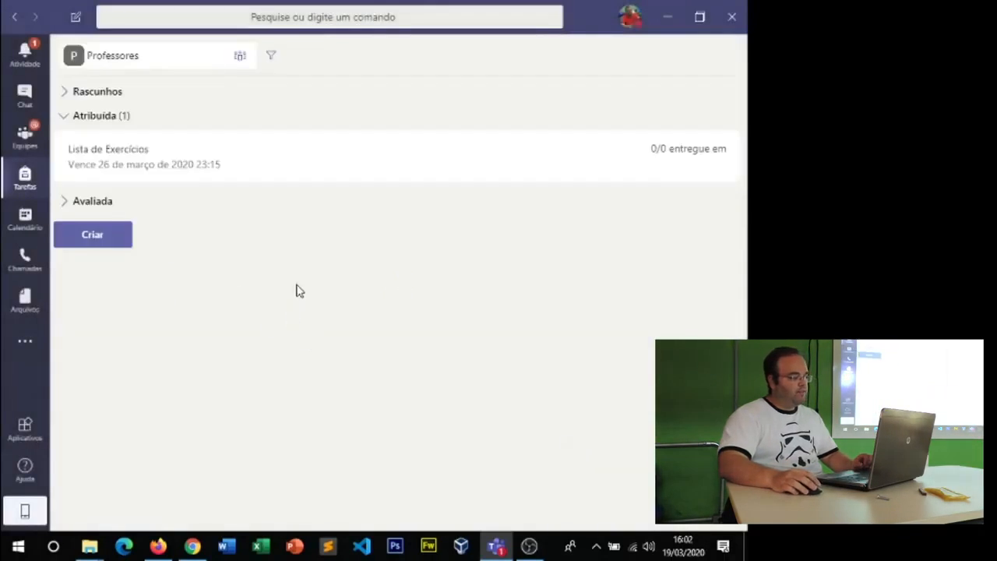
Start a quiz assignment for the Professores class, create a new quiz in Microsoft Forms, and open its title and description fields.
left_click(88, 238)
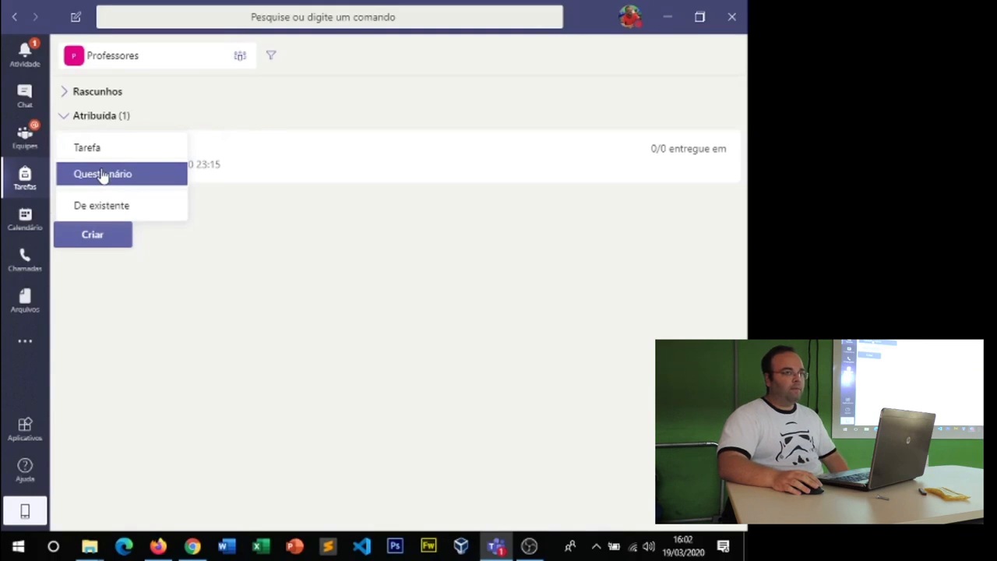
left_click(102, 176)
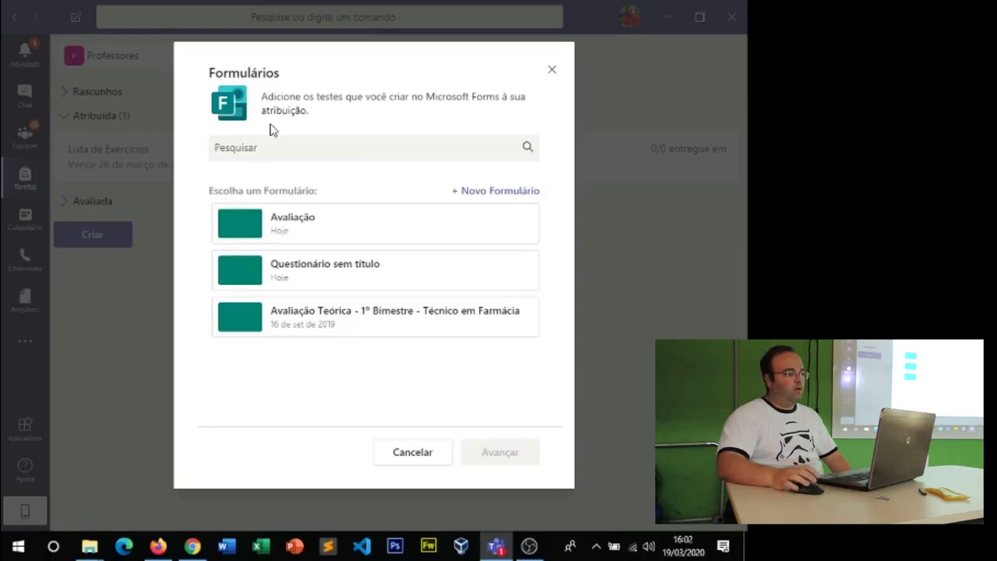
left_click(491, 192)
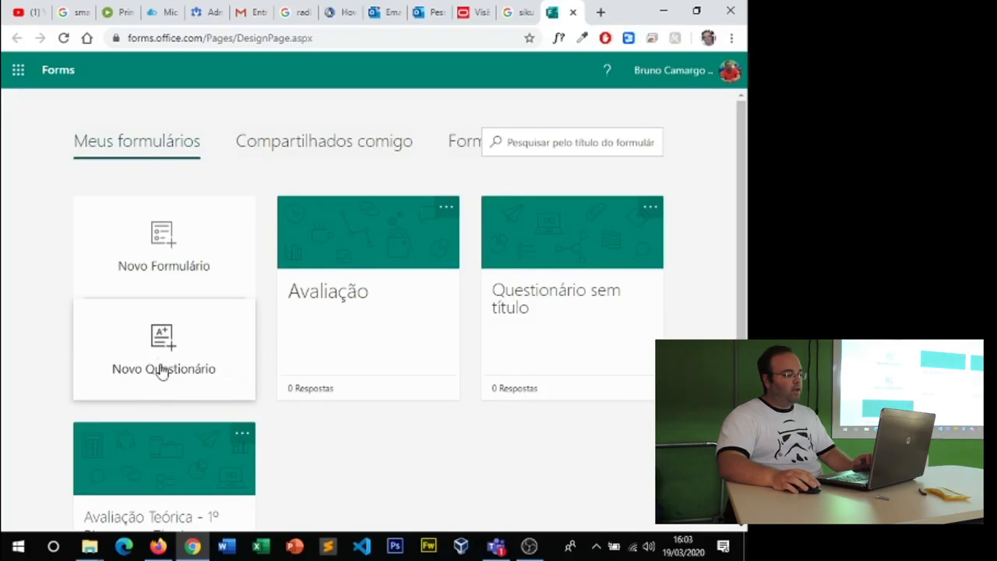
left_click(151, 387)
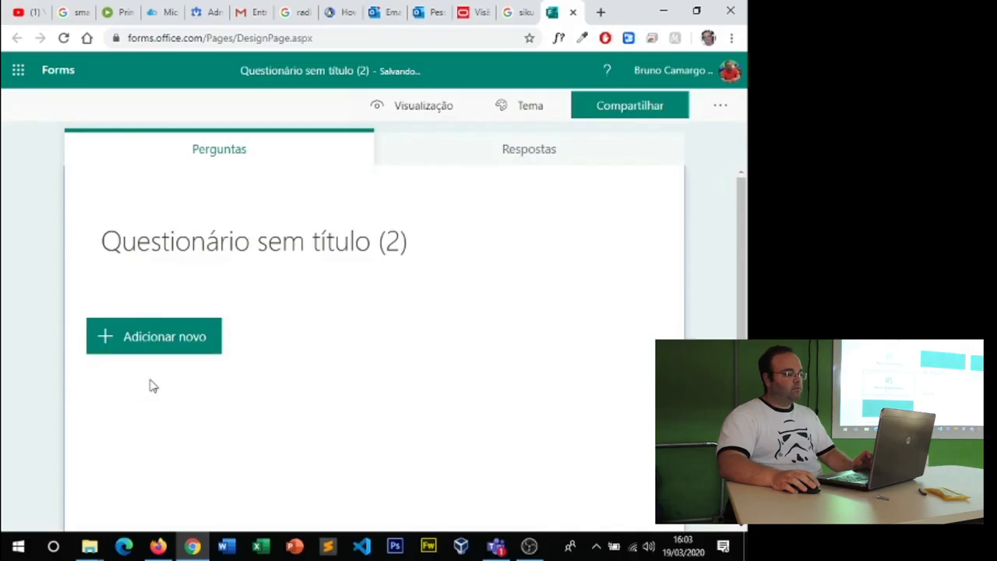
left_click(309, 242)
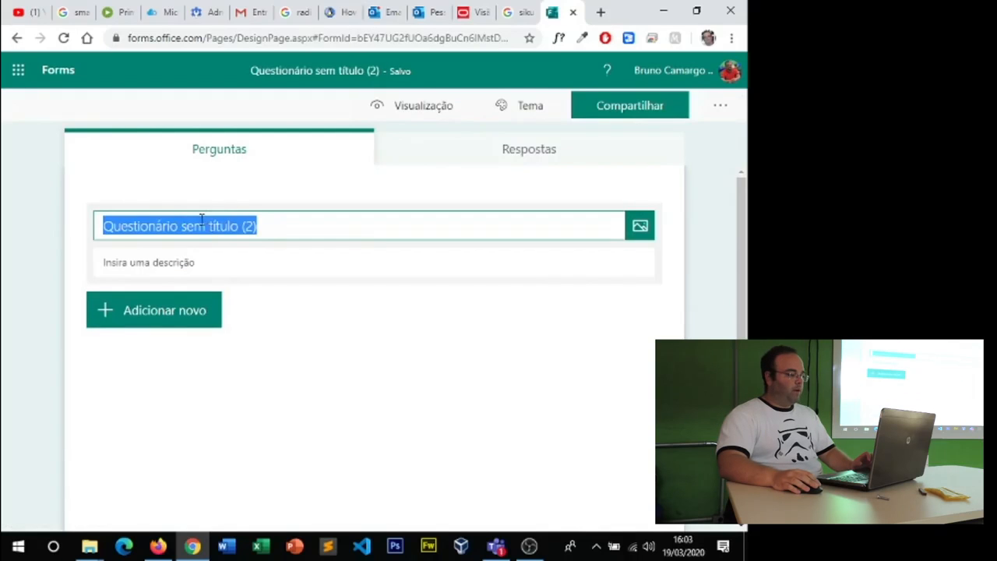
left_click(177, 263)
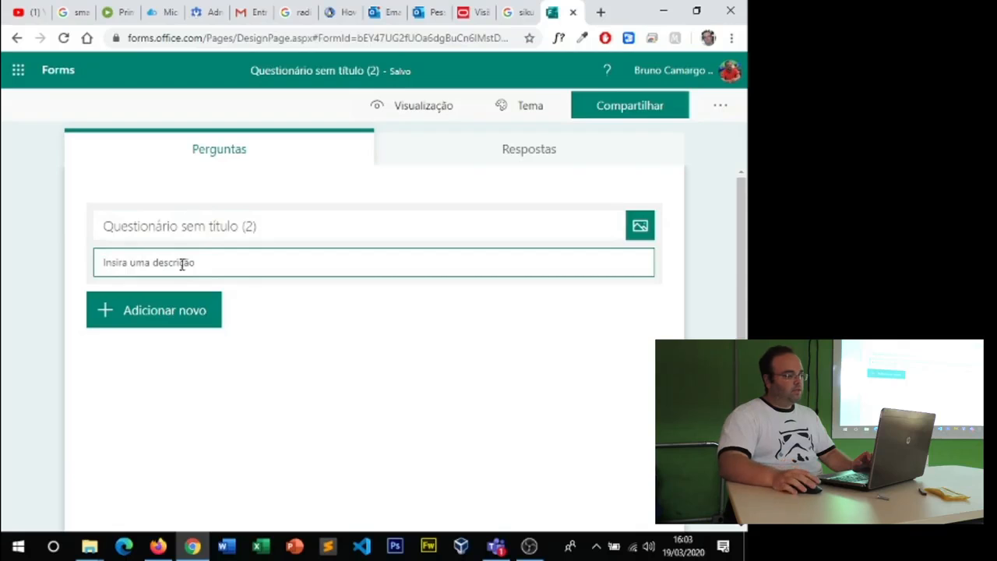
scroll(171, 284, "down", 3)
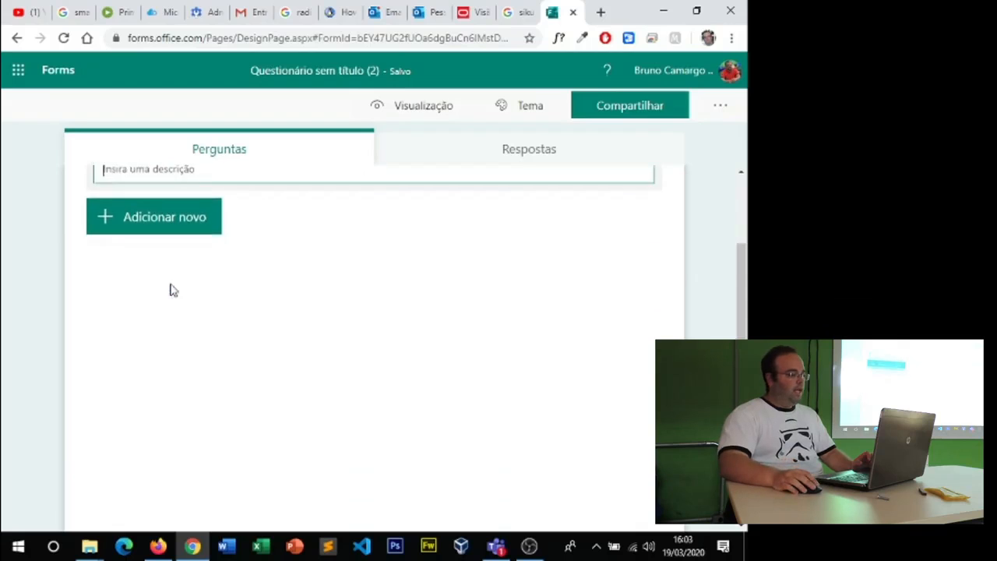
Look over the available question types and add a choice question with five answer options to the quiz.
left_click(158, 199)
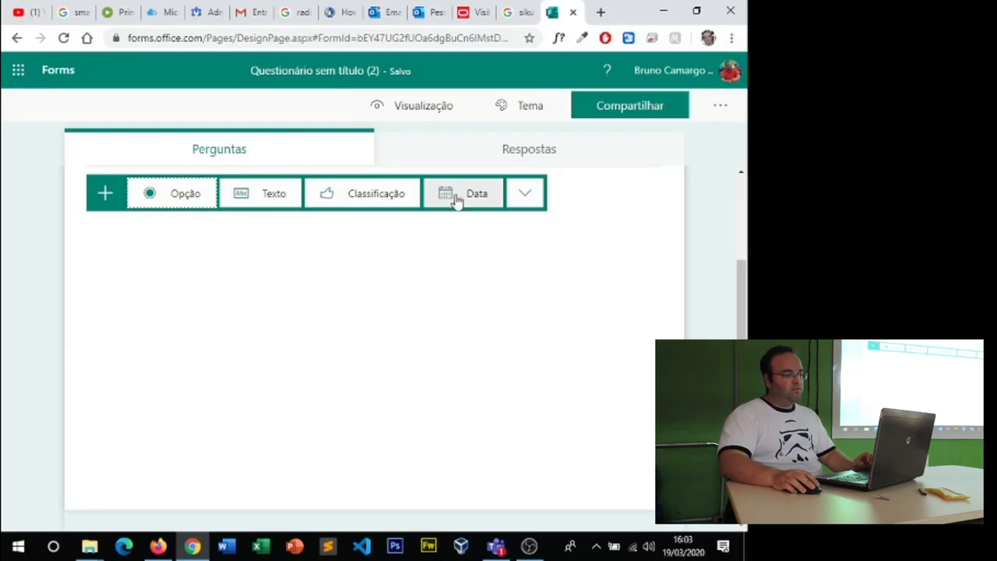
left_click(527, 198)
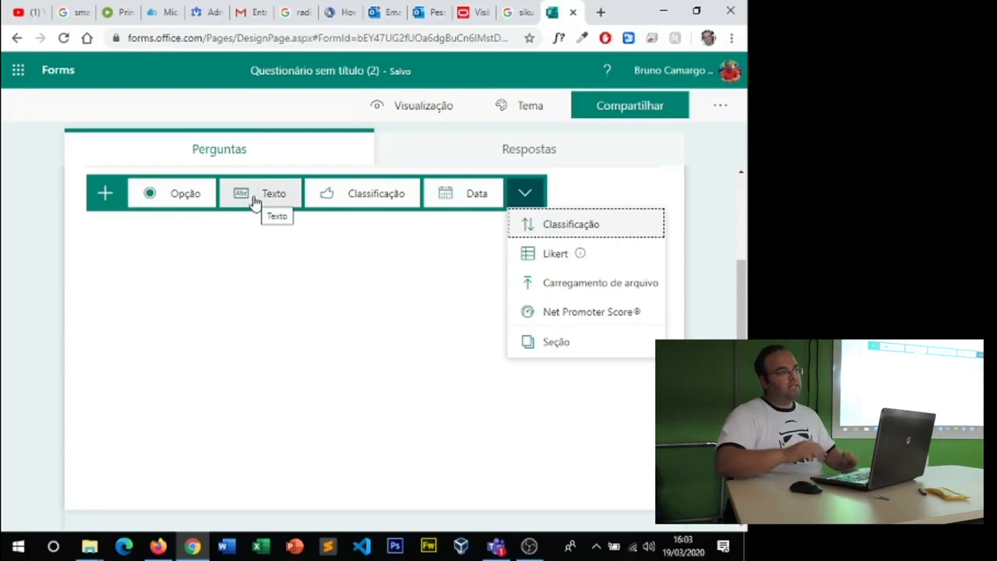
left_click(165, 195)
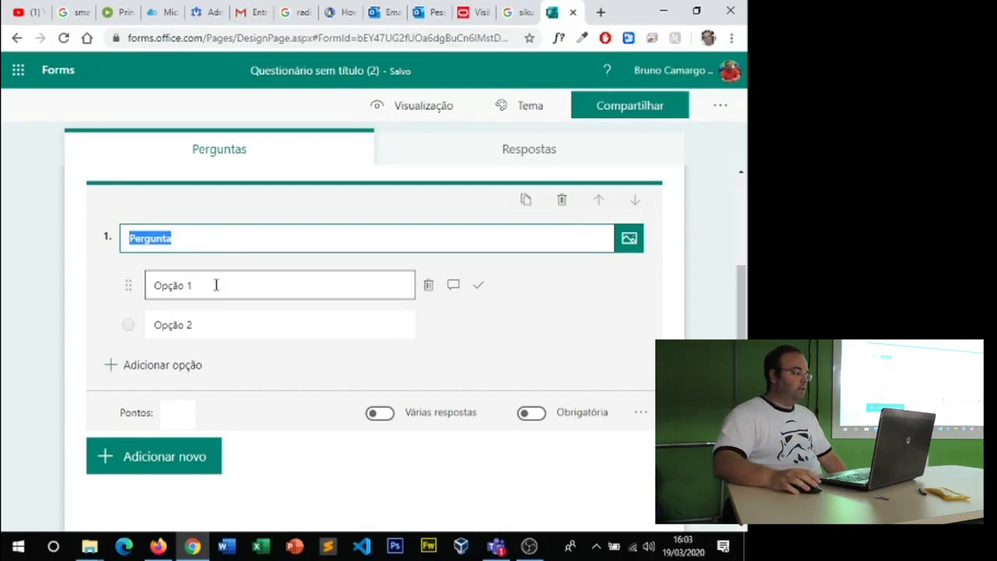
left_click(180, 366)
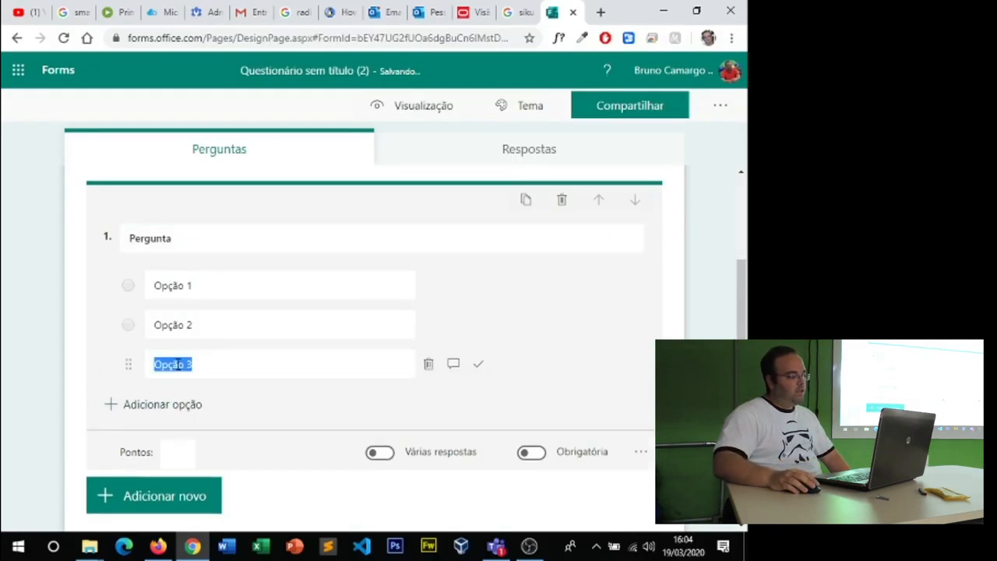
left_click(189, 404)
left_click(190, 447)
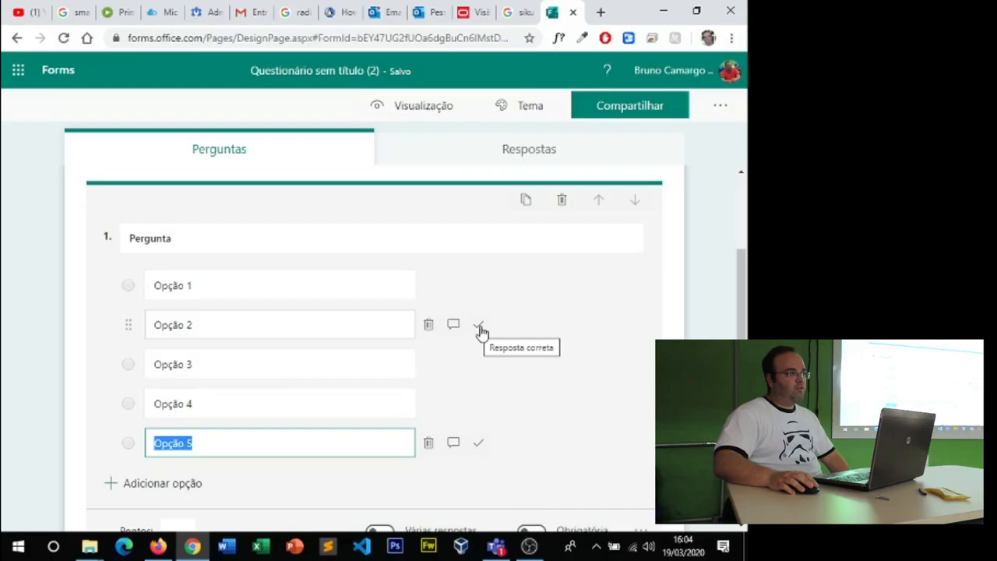
Allow multiple answers with Opção 2 and Opção 4 marked correct, and make question 1 required.
left_click(479, 326)
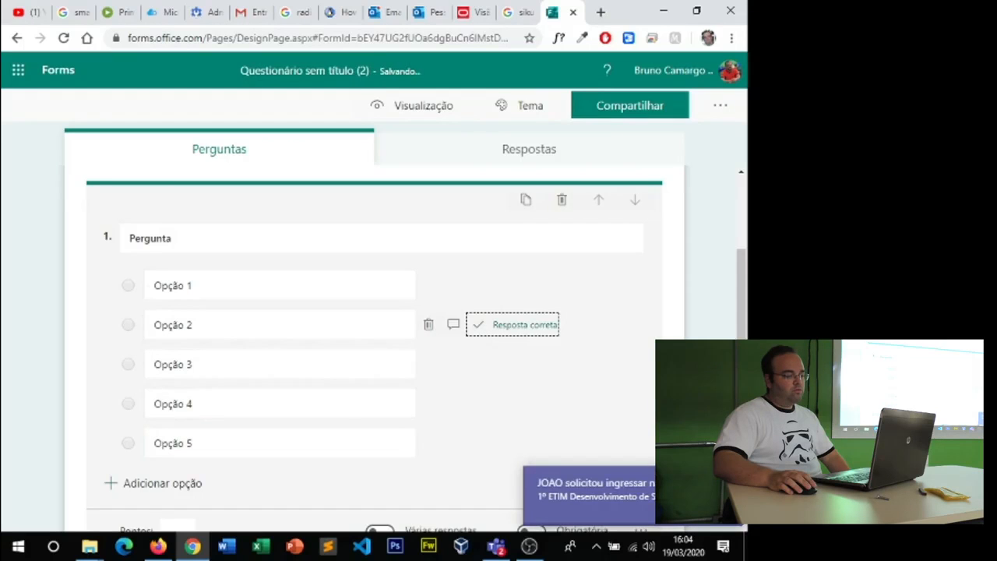
scroll(645, 356, "down", 1)
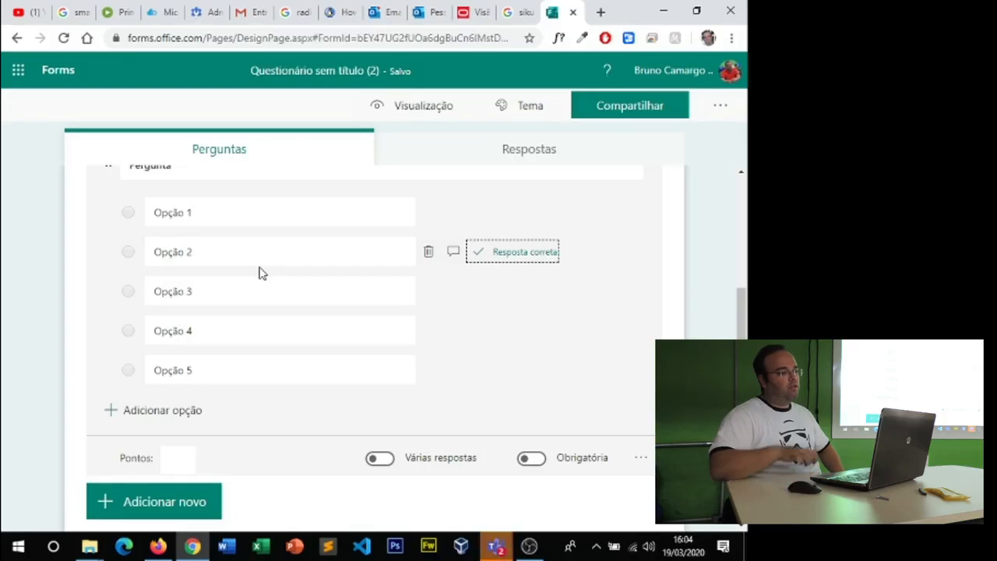
left_click(381, 460)
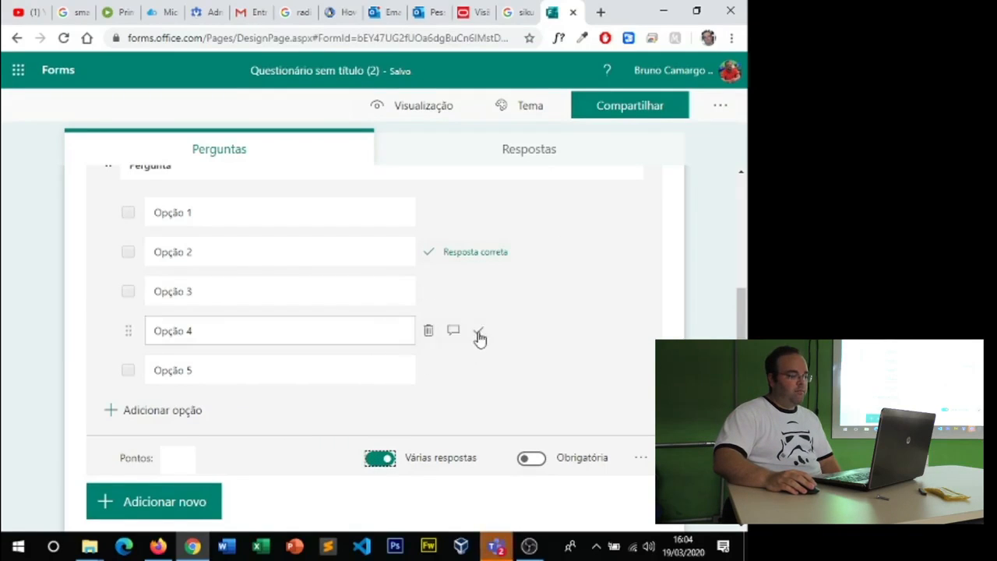
left_click(478, 332)
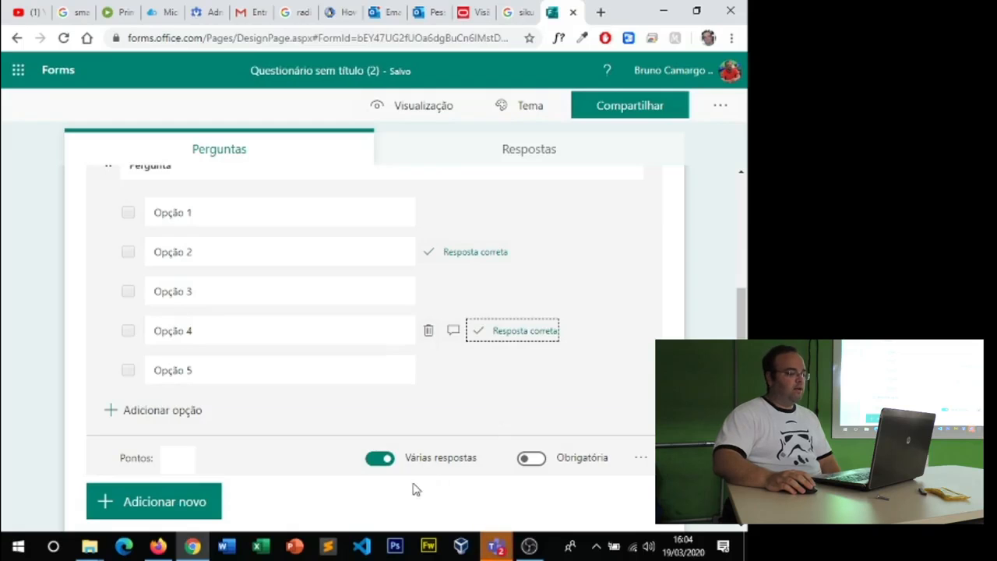
left_click(533, 459)
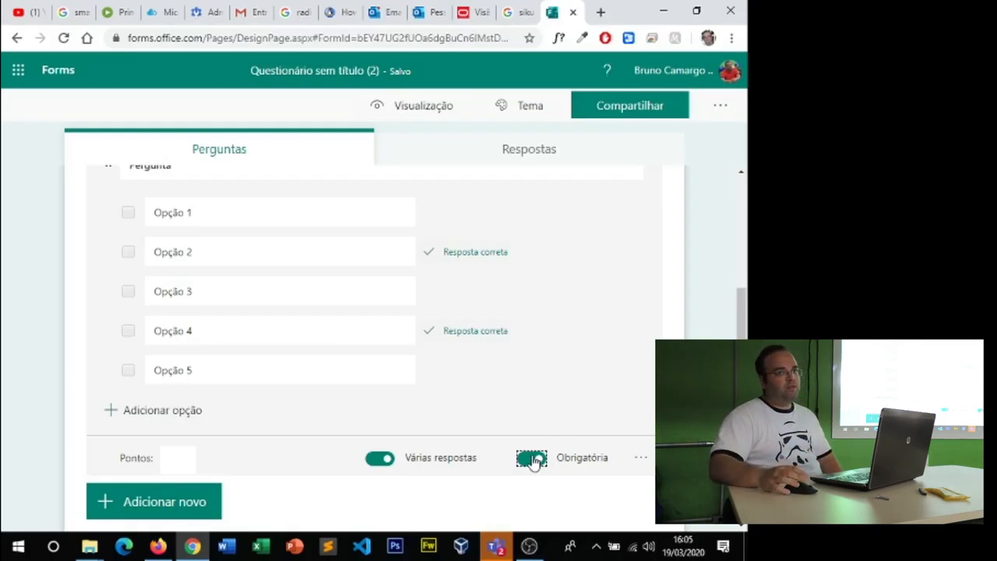
Add a text question as question 2, and turn its long answer setting on and back off.
scroll(215, 417, "down", 1)
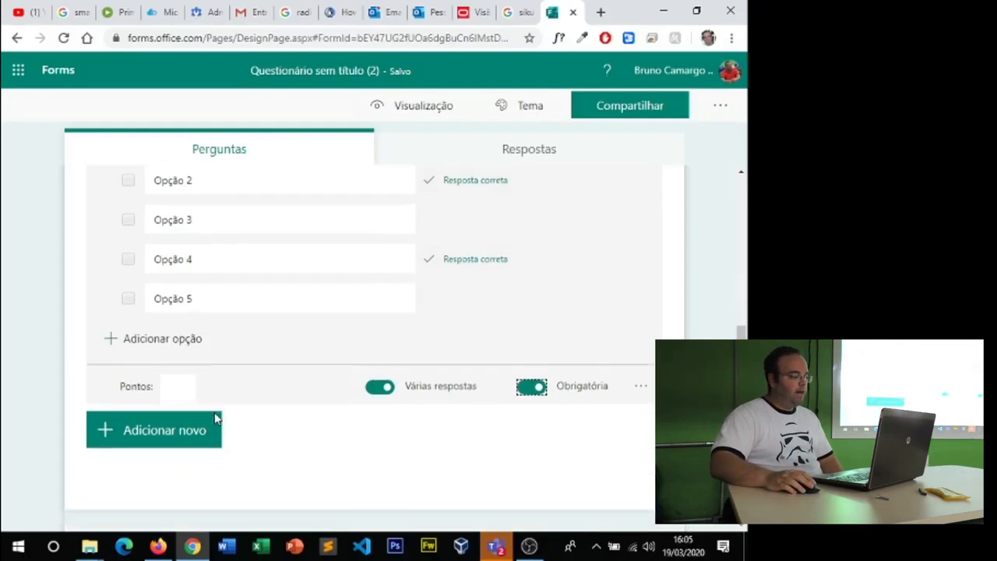
left_click(162, 435)
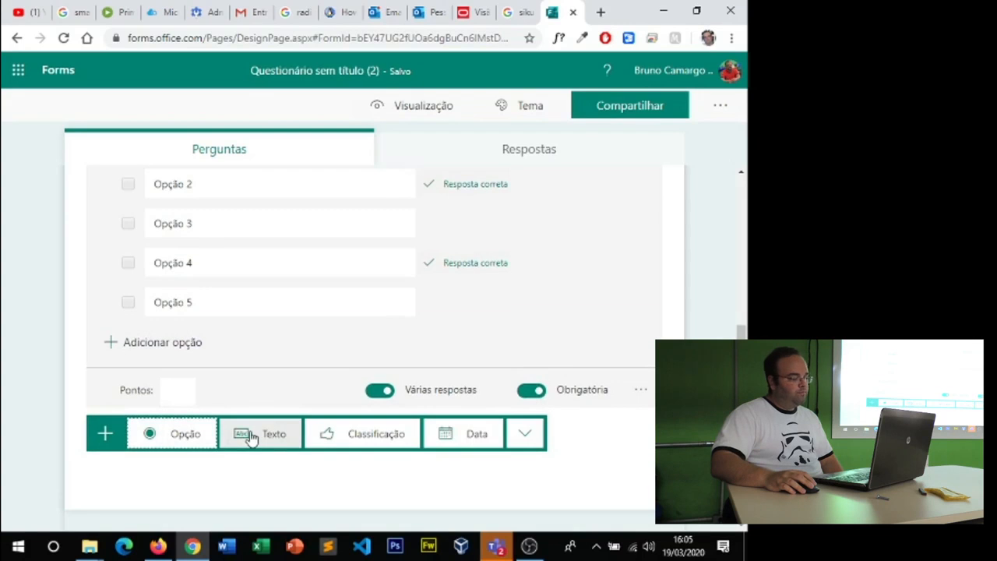
left_click(247, 434)
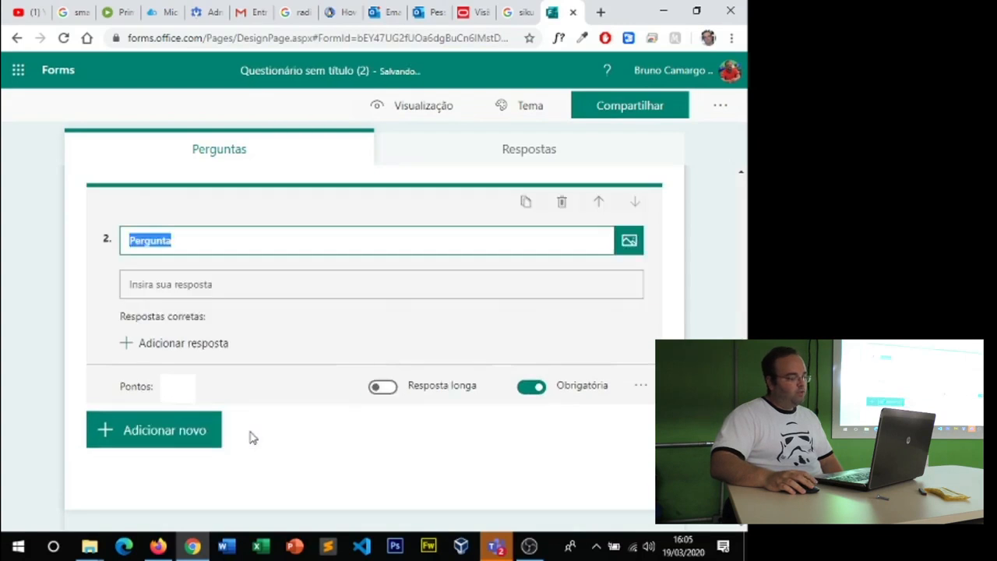
left_click(229, 285)
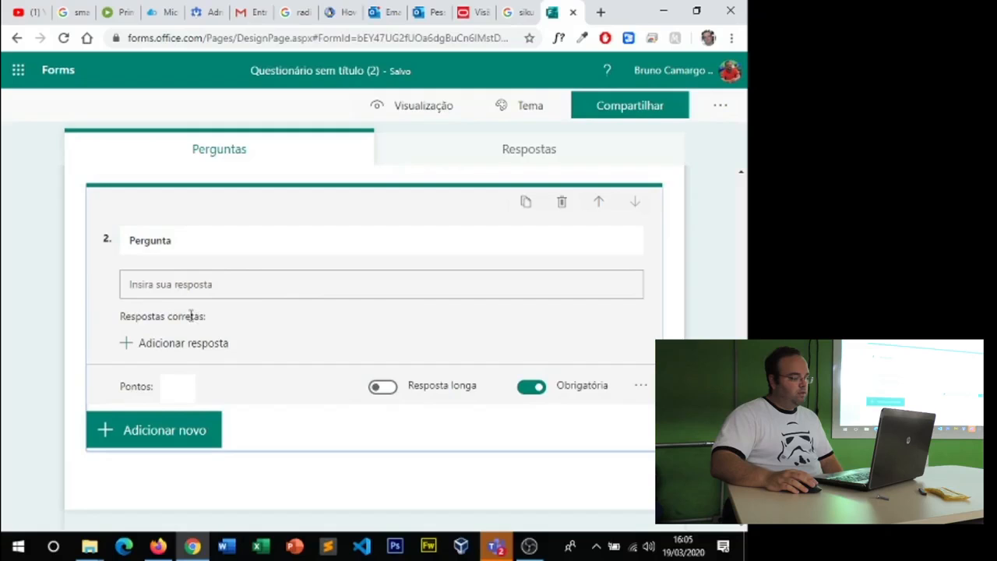
left_click(382, 389)
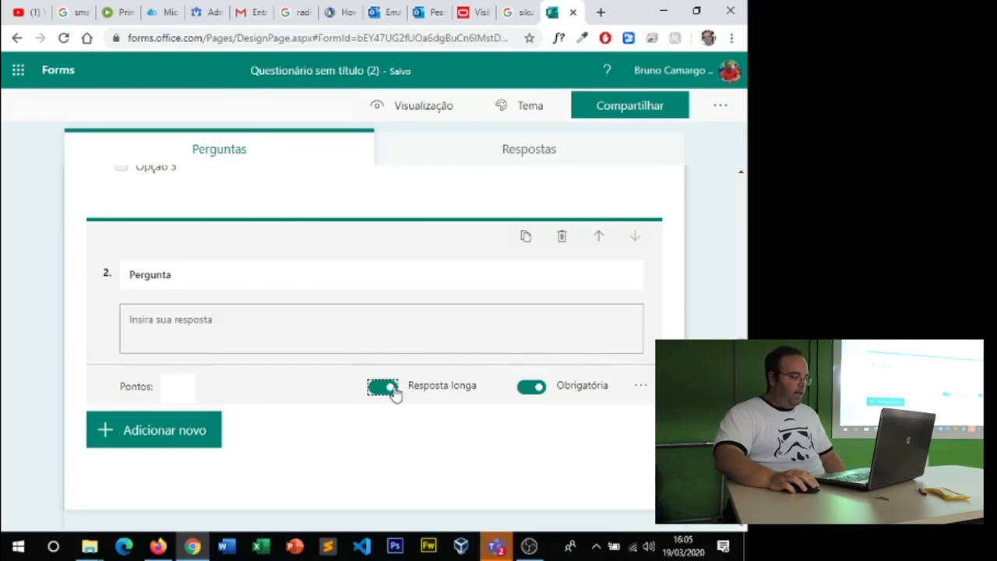
left_click(394, 392)
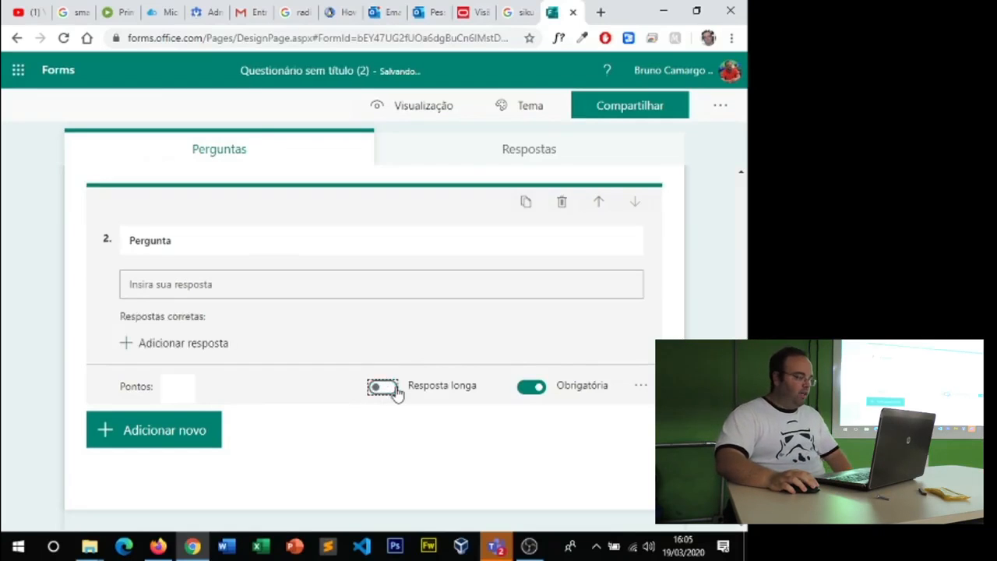
Open a blank correct-answer entry for question 2 without filling it in, and leave the quiz name as is.
left_click(167, 343)
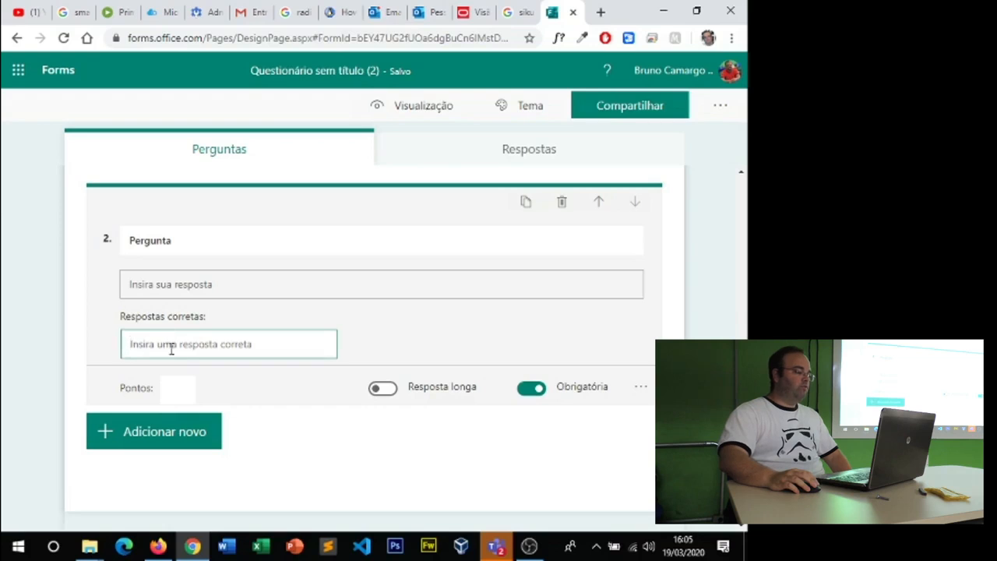
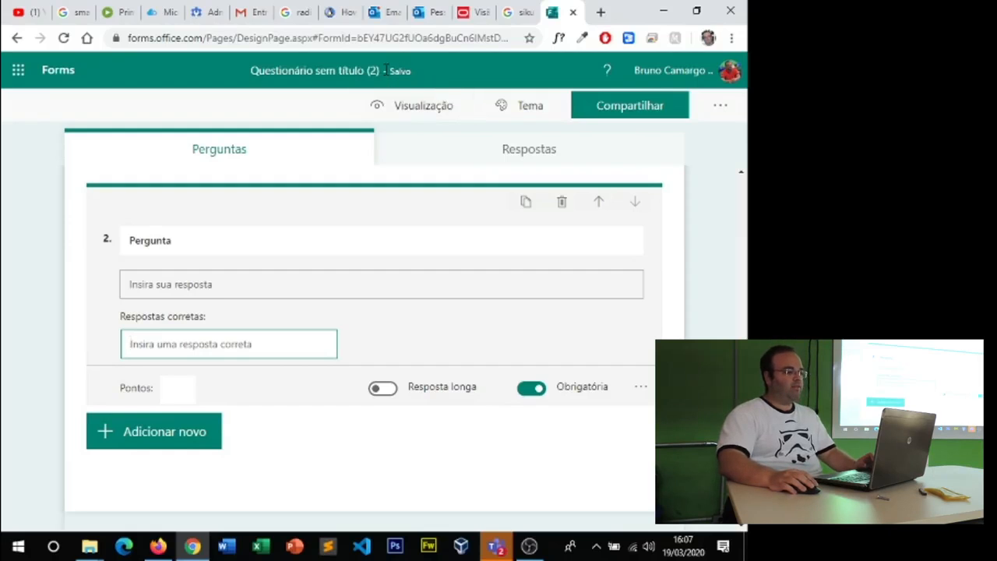
left_click_drag(385, 70, 405, 70)
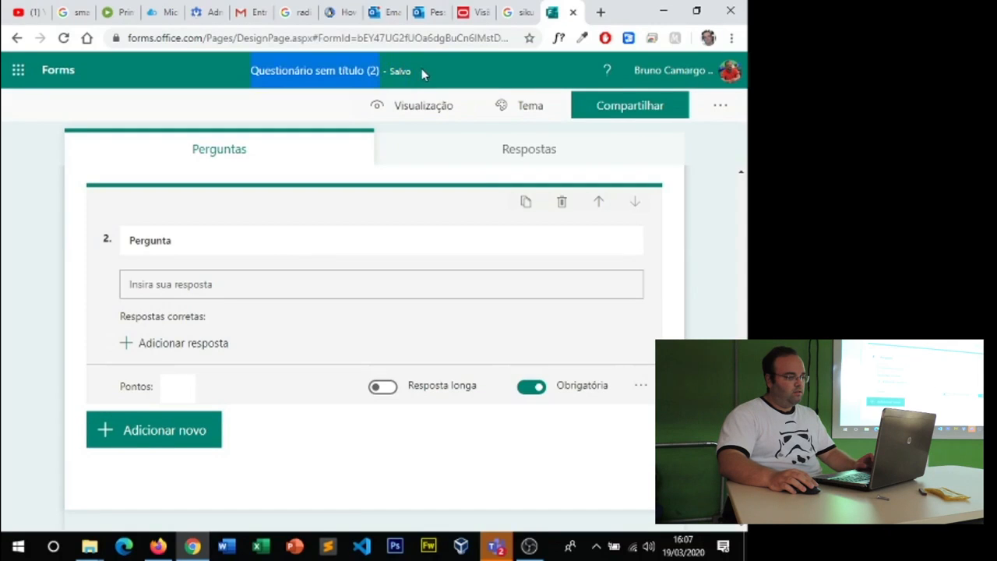
left_click(412, 70)
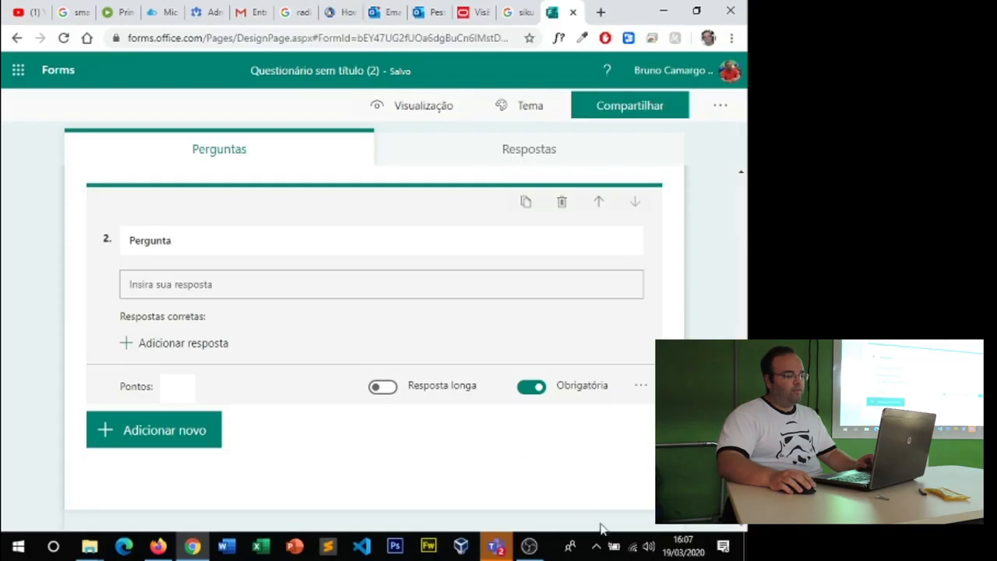
Switch to Teams and create a quiz assignment for the Professores class from the form Questionário sem título (2), leaving its instructions empty.
left_click(499, 549)
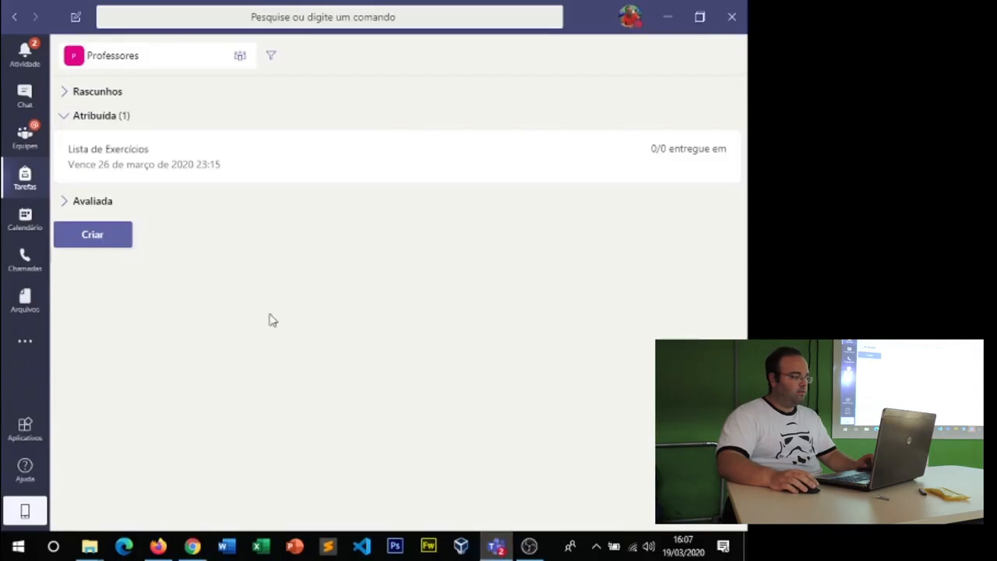
left_click(103, 240)
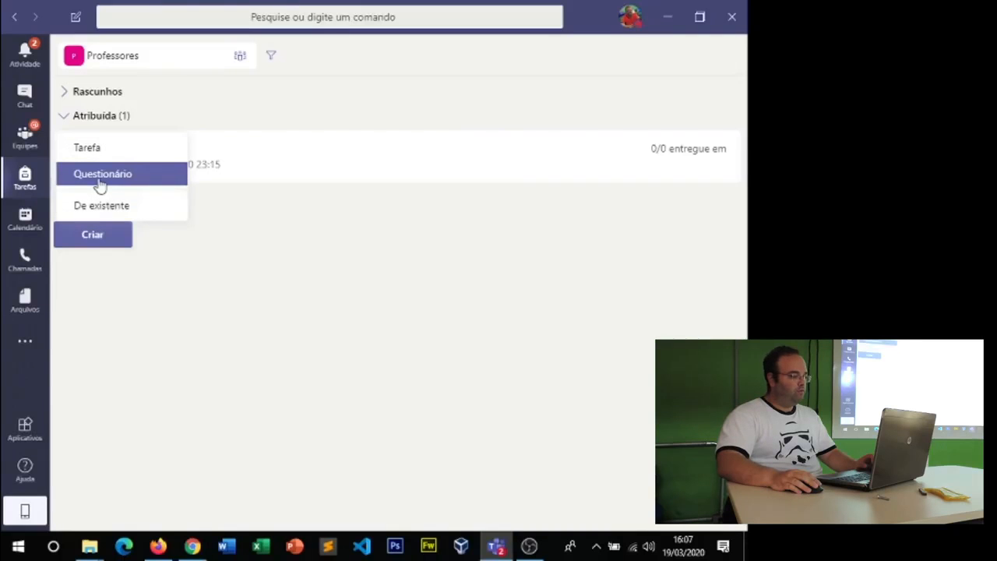
left_click(100, 176)
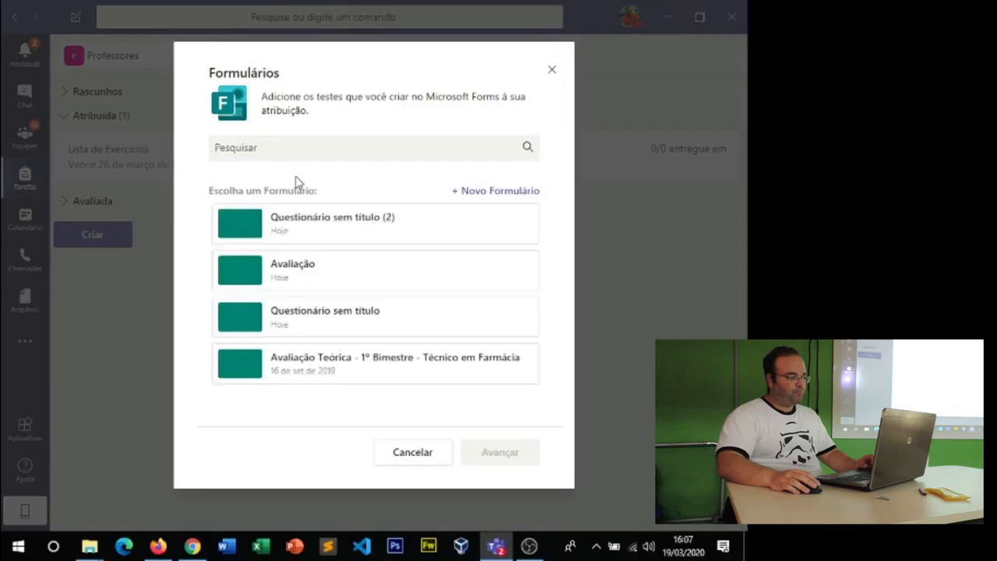
left_click(318, 228)
left_click(517, 458)
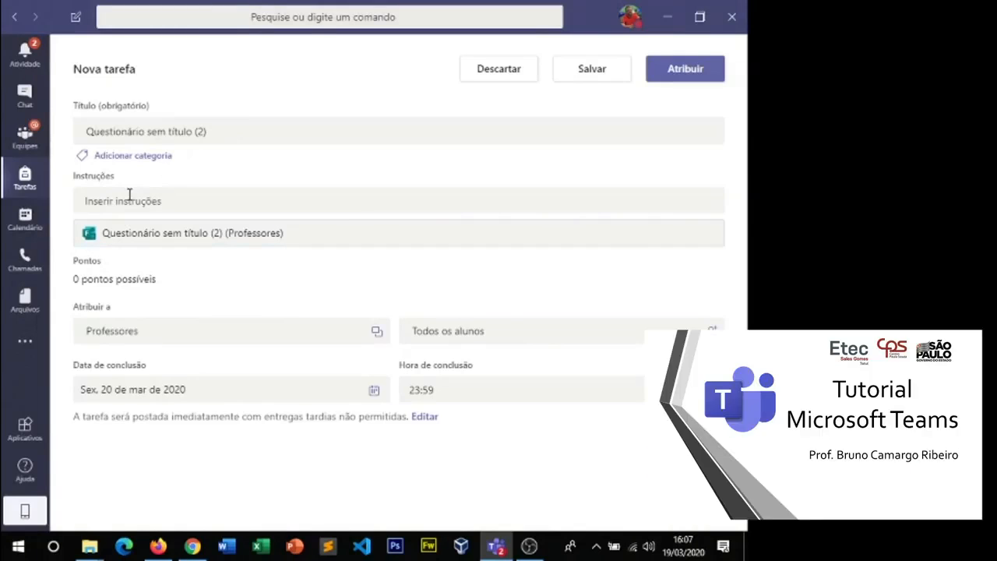
left_click(122, 204)
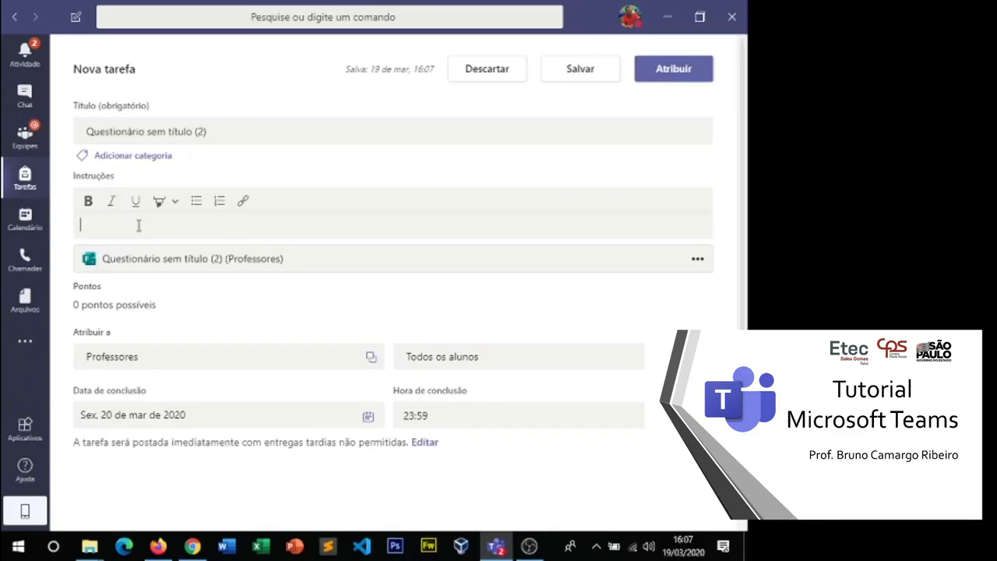
left_click(85, 273)
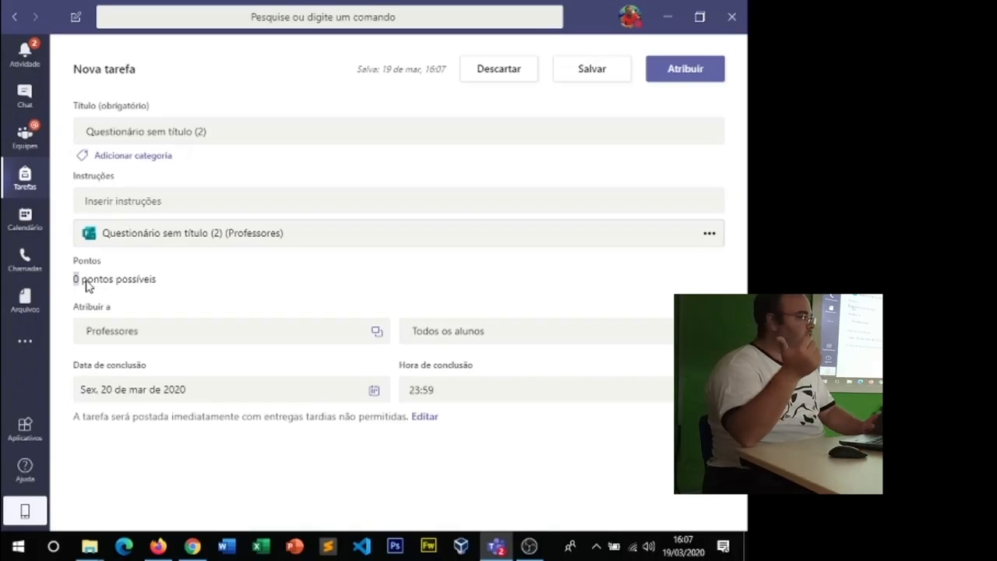
Switch back to the quiz in Forms, try a score of 10 points for question 1, and clear it again.
left_click(192, 546)
scroll(179, 289, "up", 5)
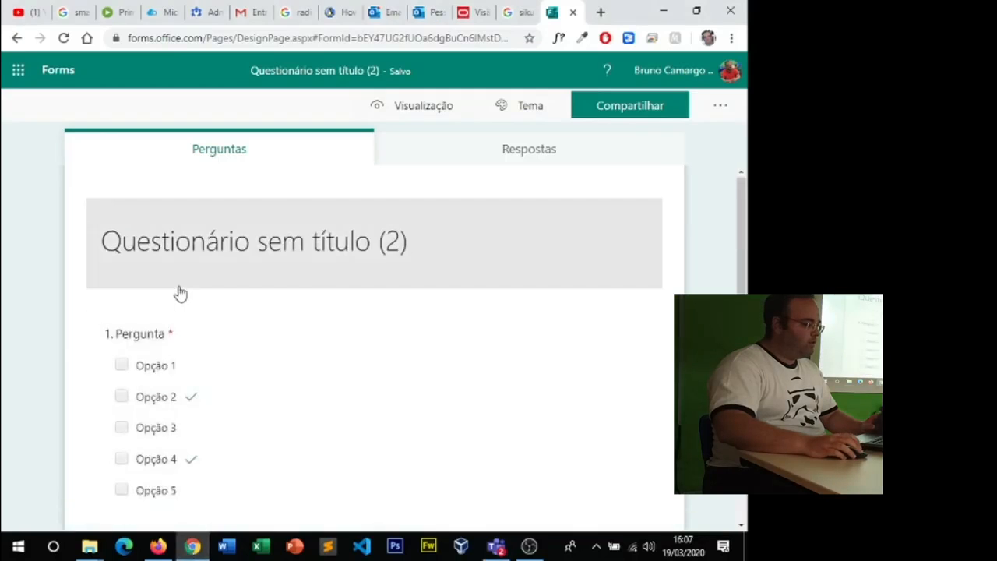
scroll(174, 296, "down", 3)
scroll(263, 278, "up", 3)
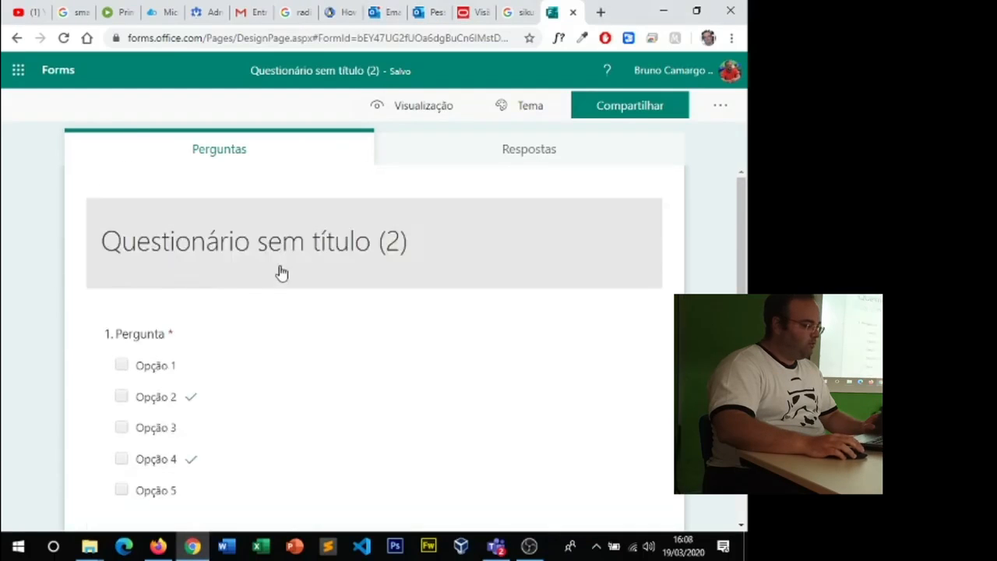
left_click(269, 269)
scroll(125, 345, "down", 2)
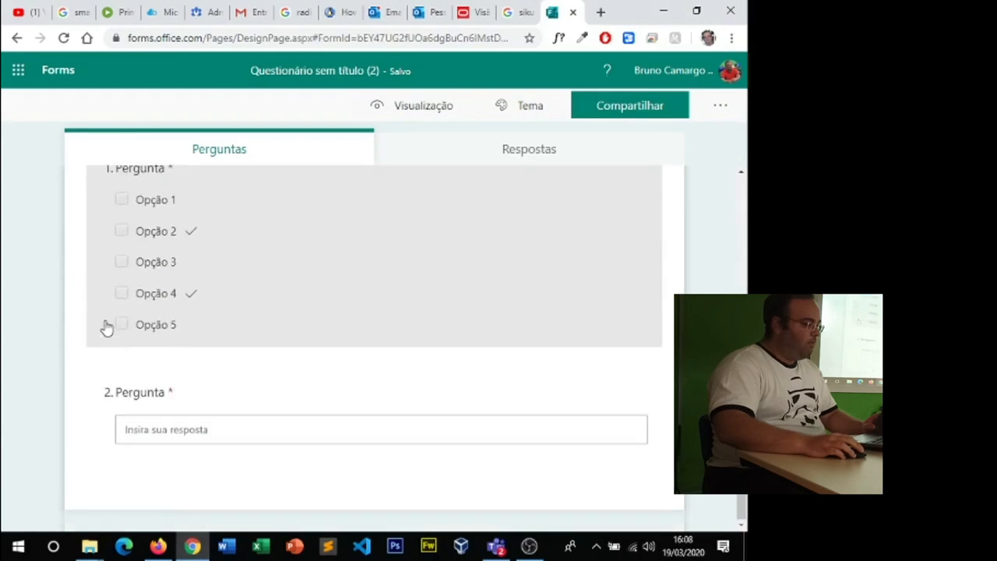
left_click(102, 325)
scroll(92, 320, "down", 2)
scroll(117, 315, "down", 1)
left_click(185, 296)
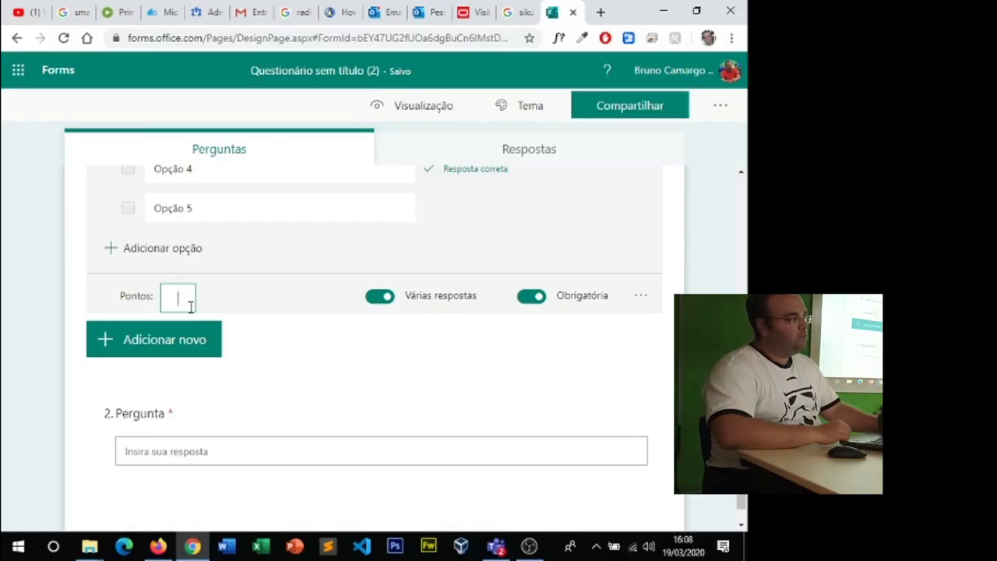
type("10")
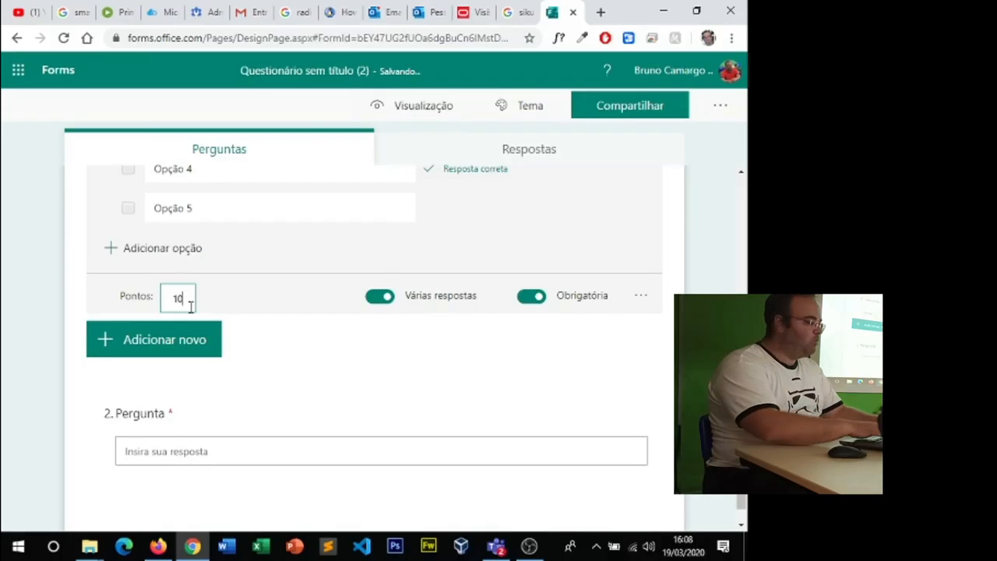
key("BackSpace")
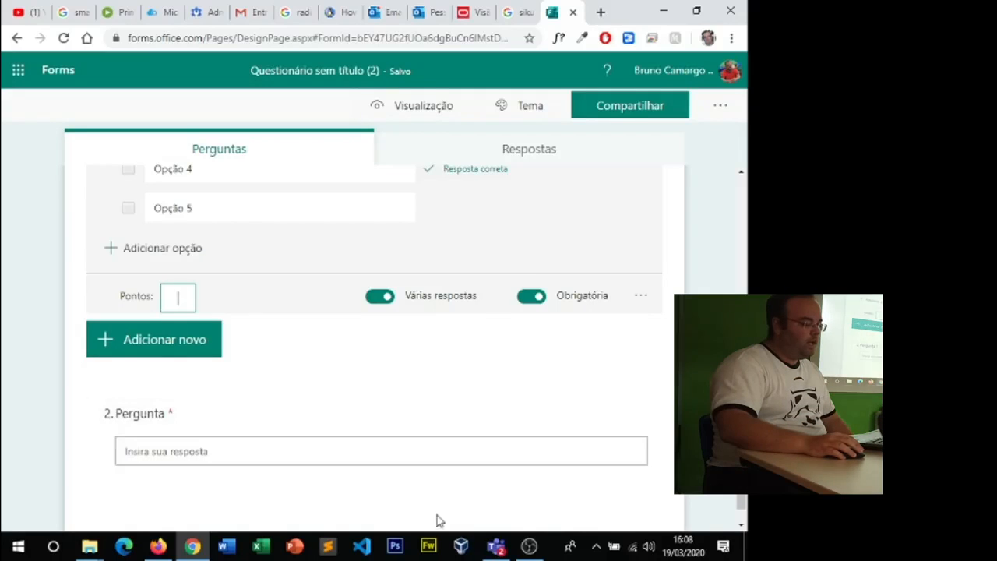
Check the points shown in the draft assignment in Teams and return to the quiz in Forms.
left_click(489, 548)
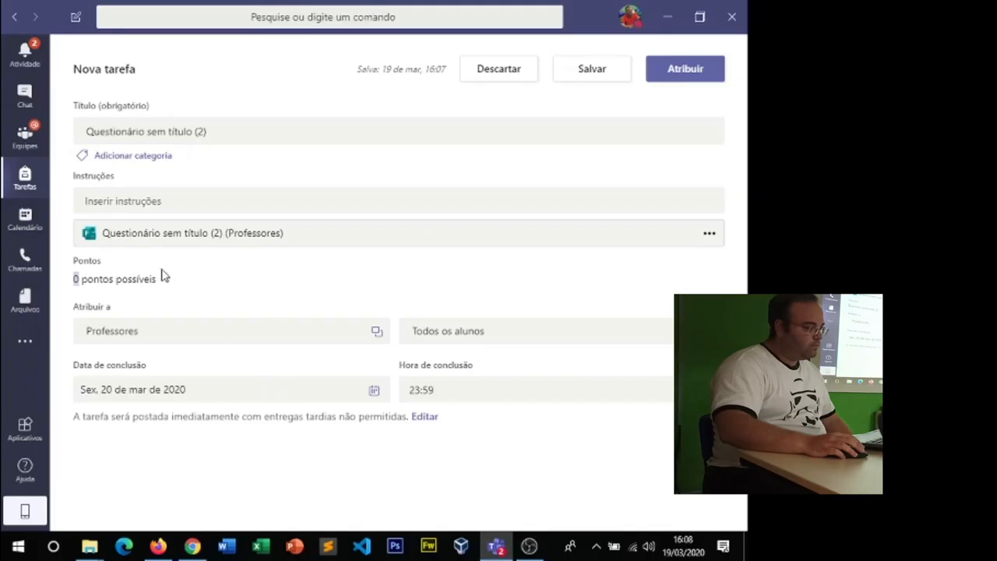
left_click(123, 200)
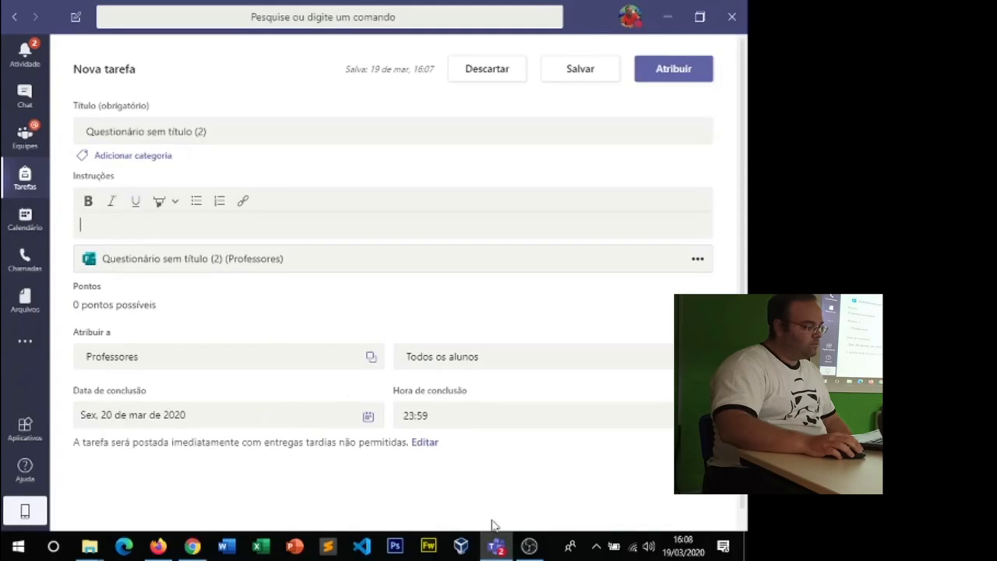
left_click(496, 546)
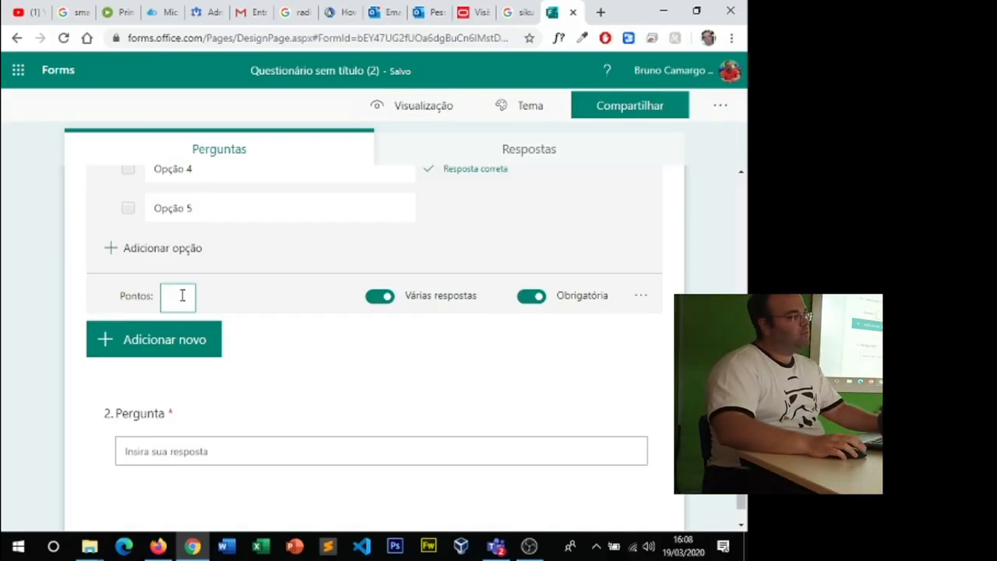
Set the score of question 1 and question 2 to 1 point each.
type("1")
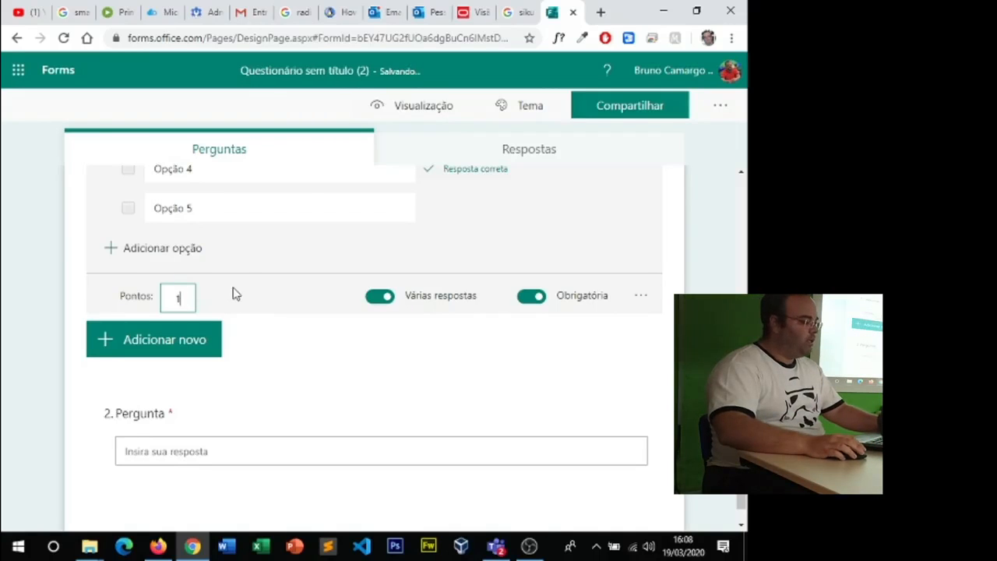
scroll(246, 281, "down", 1)
left_click(241, 268)
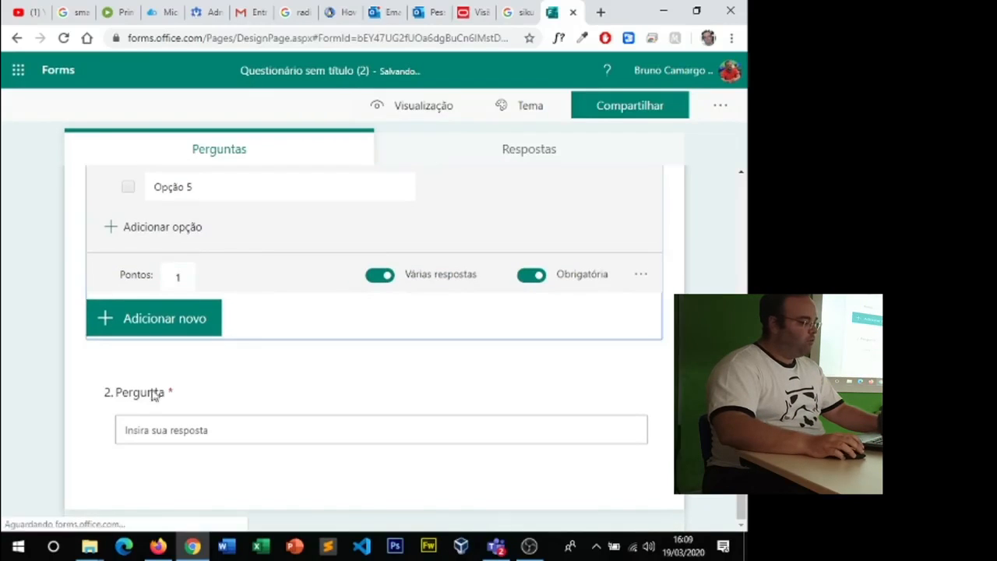
left_click(253, 390)
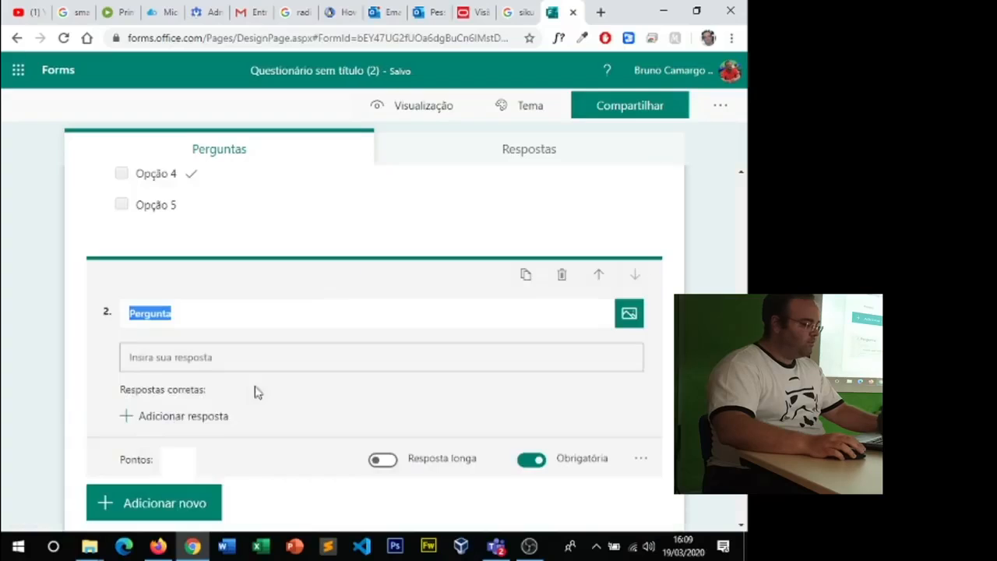
left_click(173, 459)
type("1")
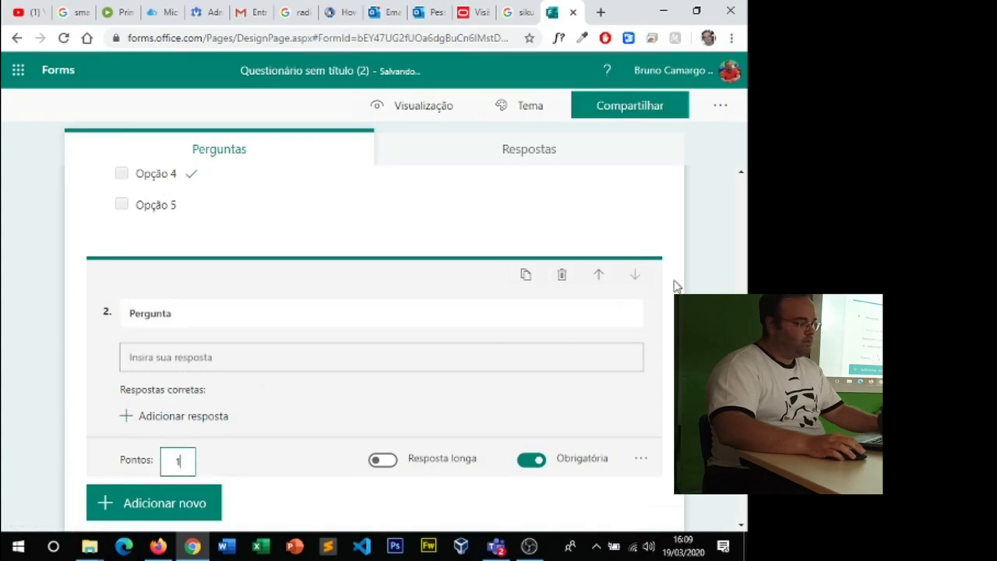
left_click(707, 247)
Switch to Teams, check the draft assignment's points, and briefly open and close its attached quiz.
left_click(496, 545)
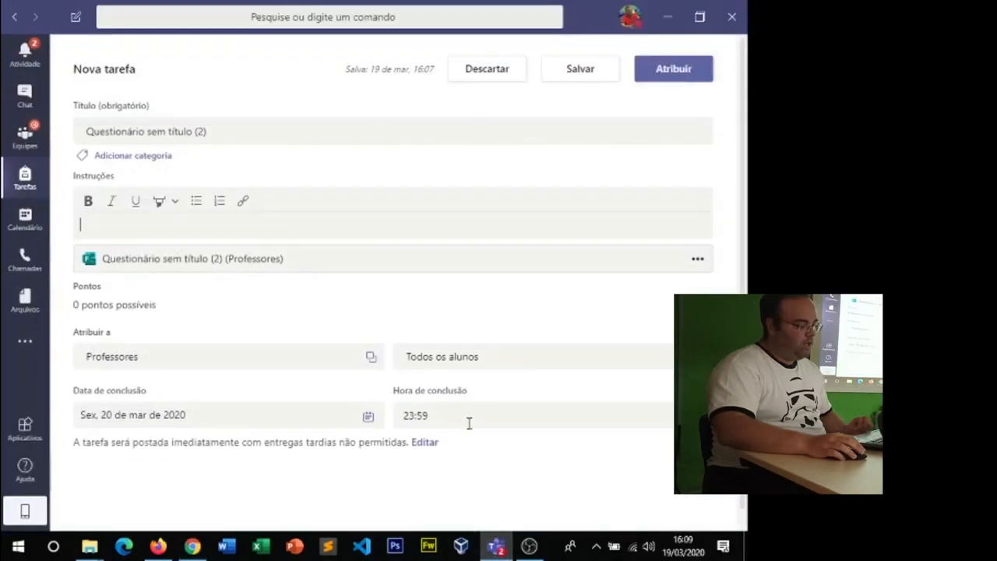
left_click(233, 310)
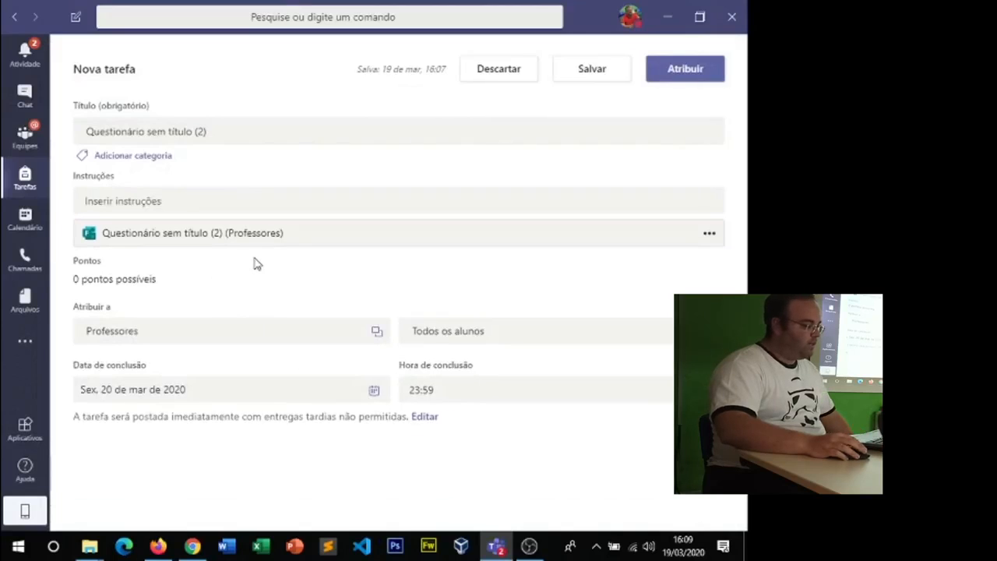
left_click(709, 234)
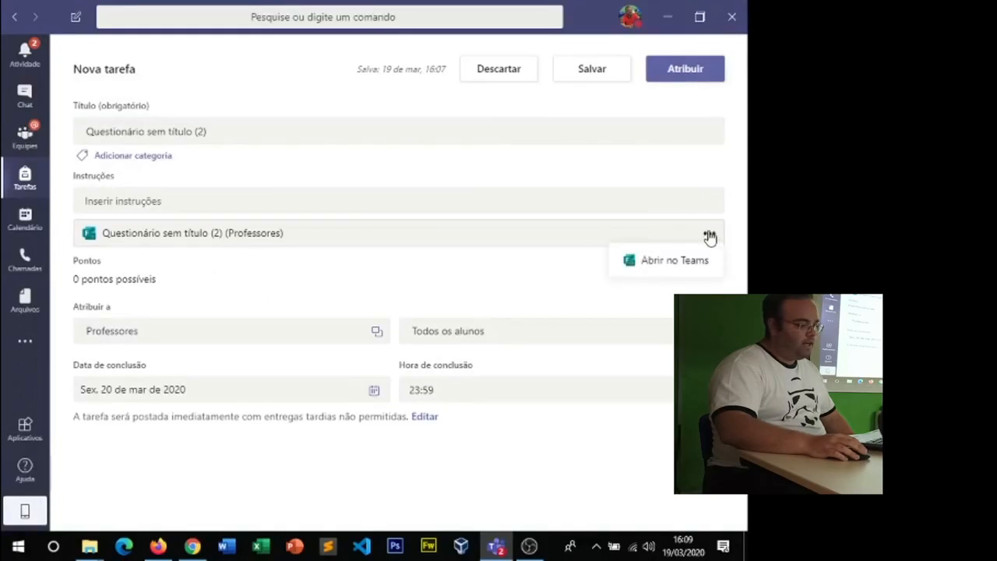
left_click(363, 238)
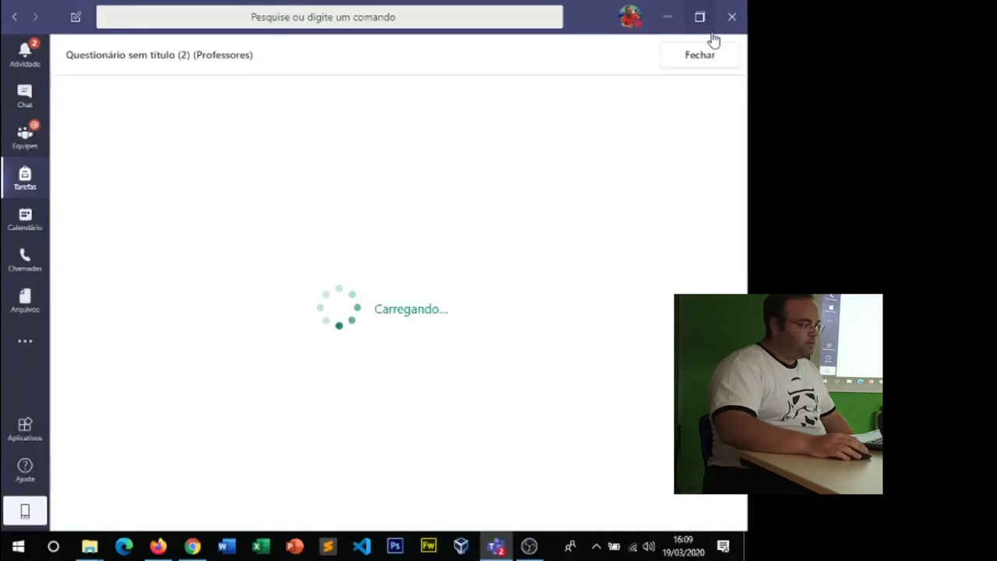
left_click(703, 62)
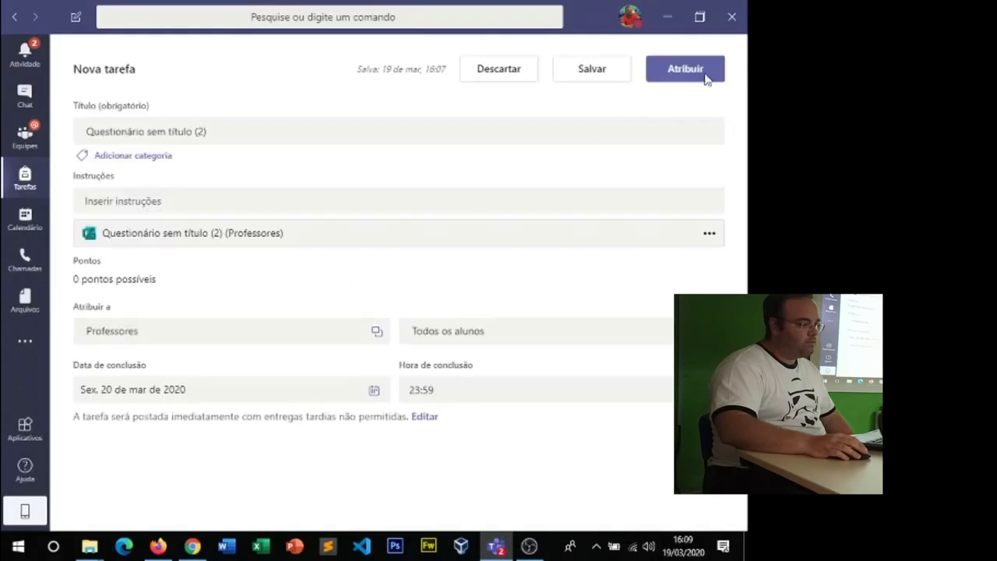
Discard the draft assignment and create a new quiz assignment from the form Questionário sem título (2).
left_click(480, 74)
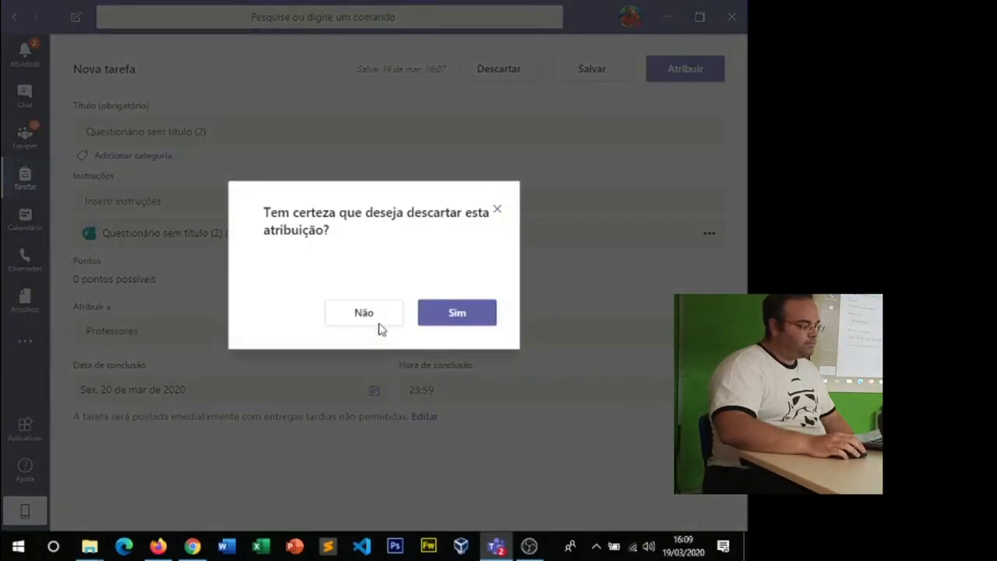
left_click(456, 327)
left_click(96, 239)
left_click(103, 204)
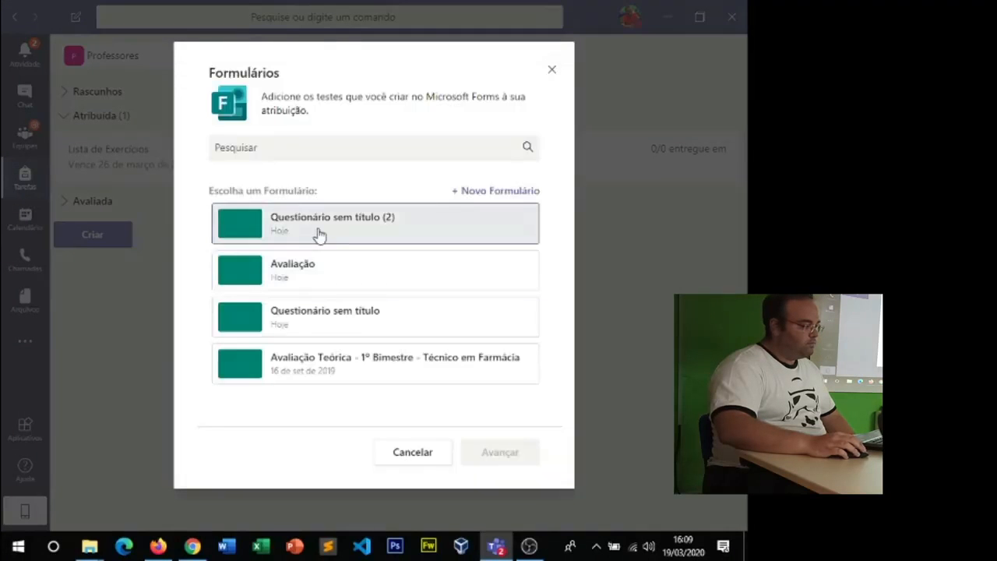
left_click(319, 233)
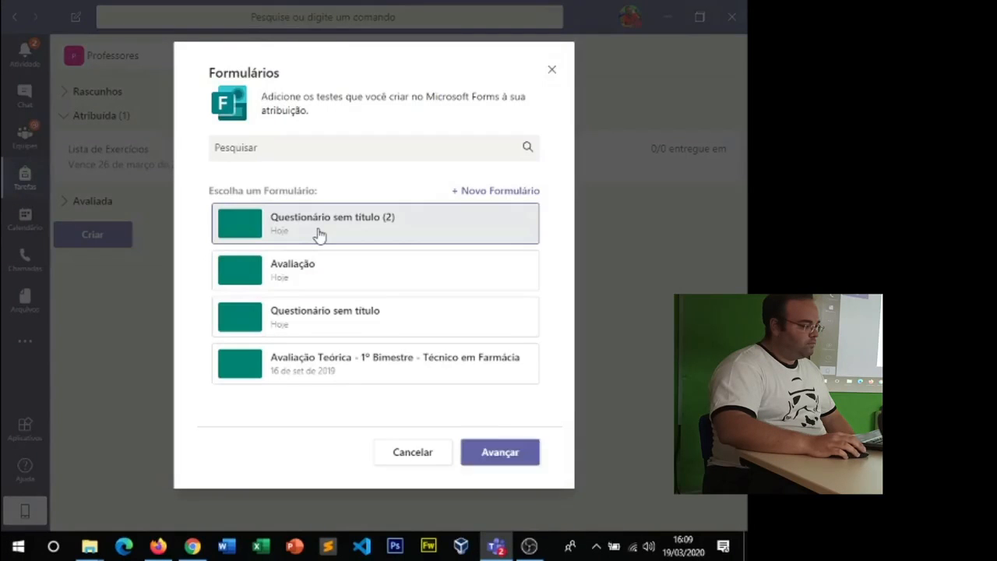
left_click(496, 455)
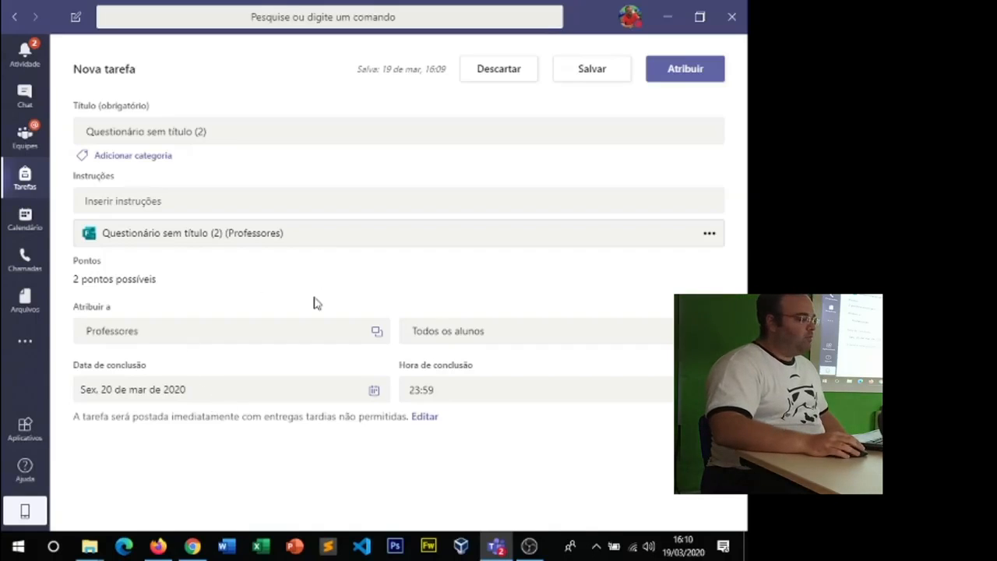
Set the quiz assignment's due date to 19 March 2020 and its due time to 17:00.
left_click(222, 396)
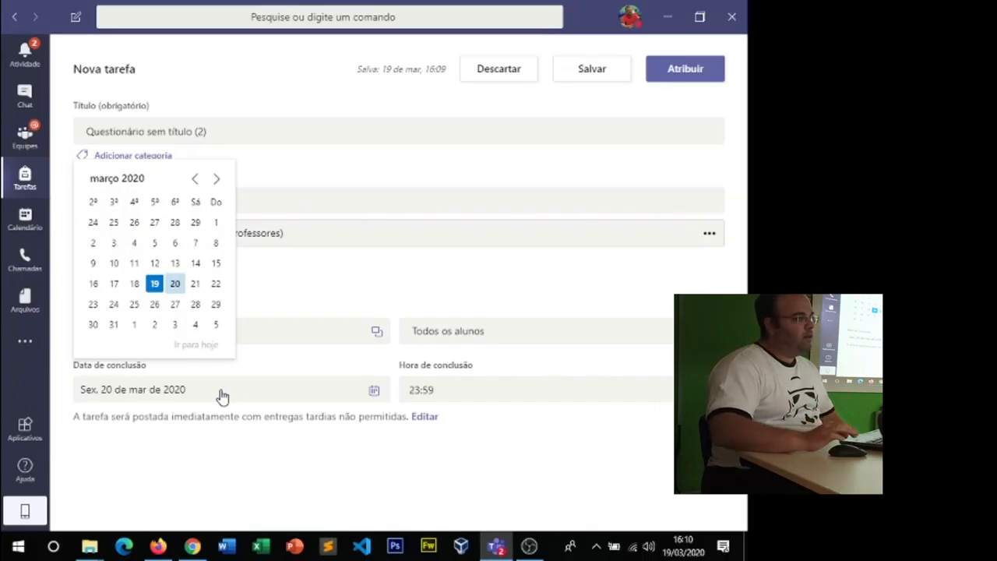
left_click(155, 284)
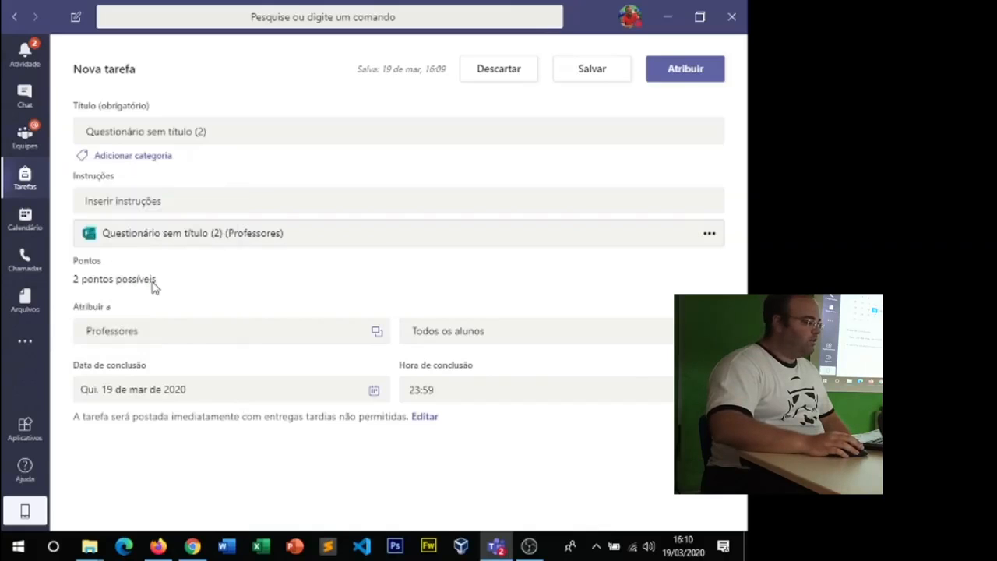
left_click(477, 399)
left_click(477, 396)
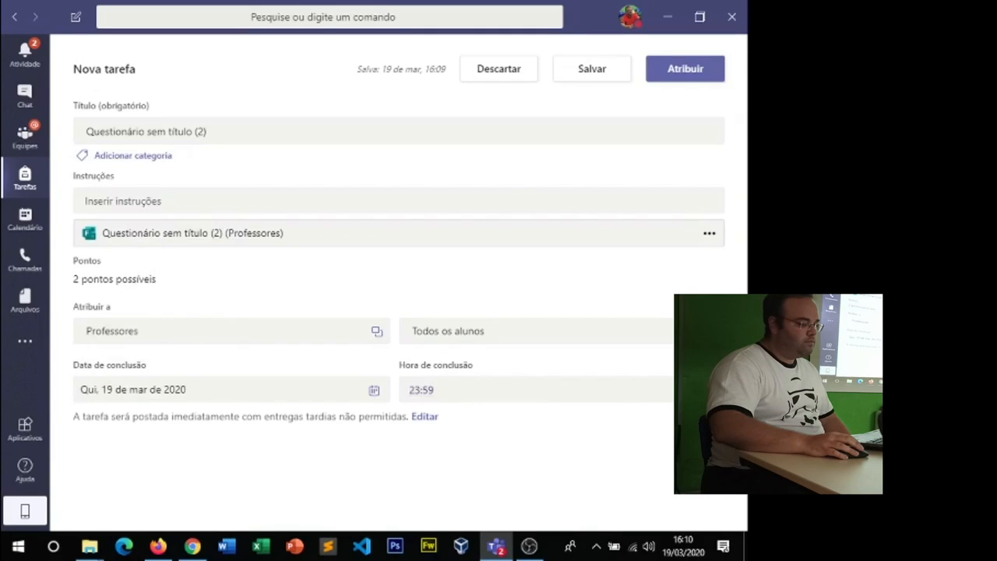
scroll(467, 200, "up", 3)
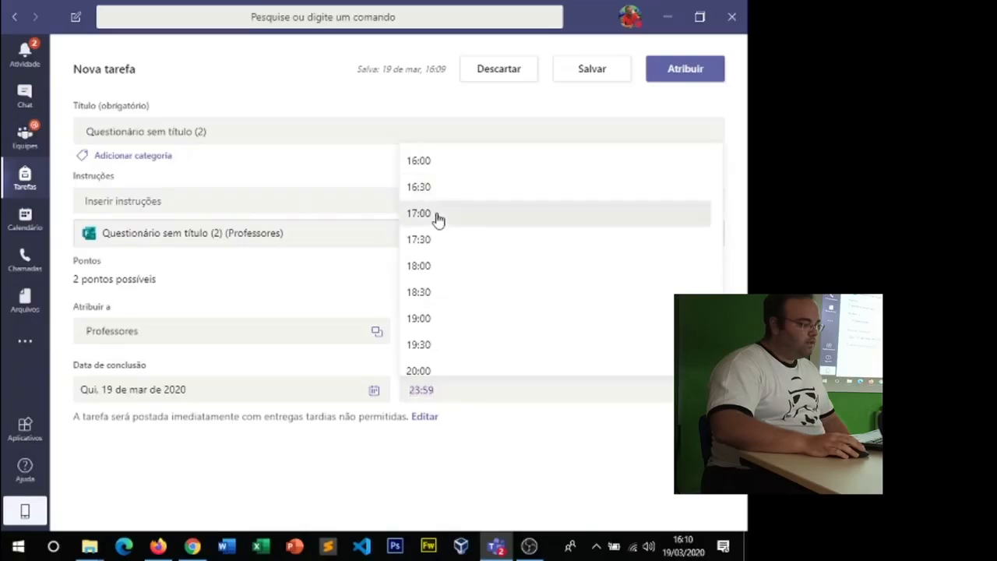
left_click(439, 215)
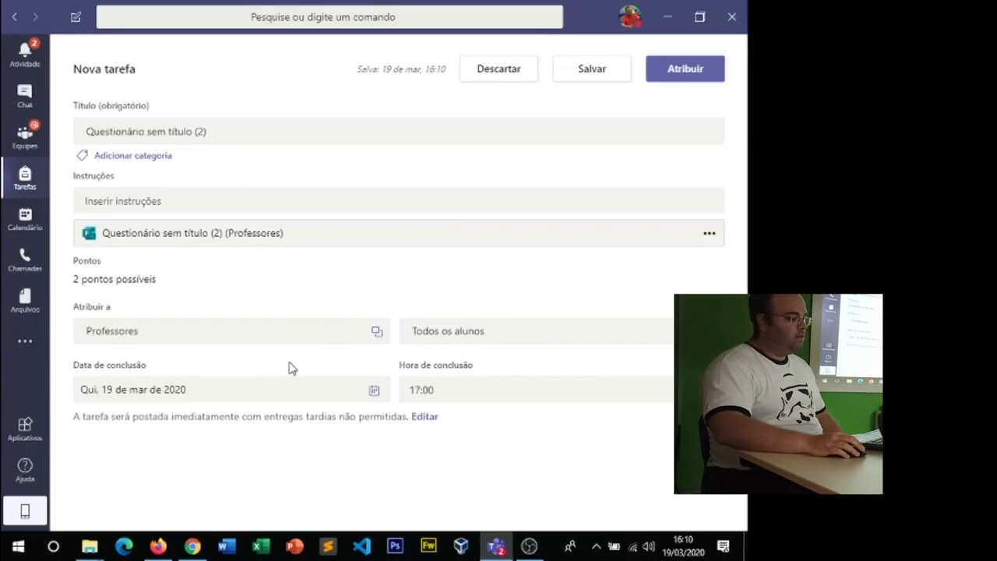
left_click(288, 368)
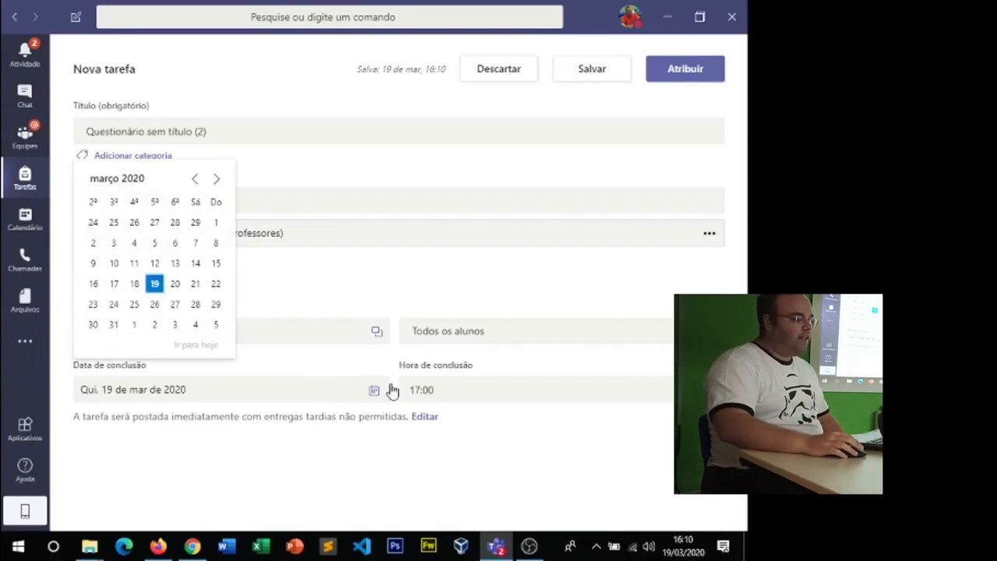
Schedule the quiz assignment to be posted on 19 March 2020 at 16:12.
left_click(421, 418)
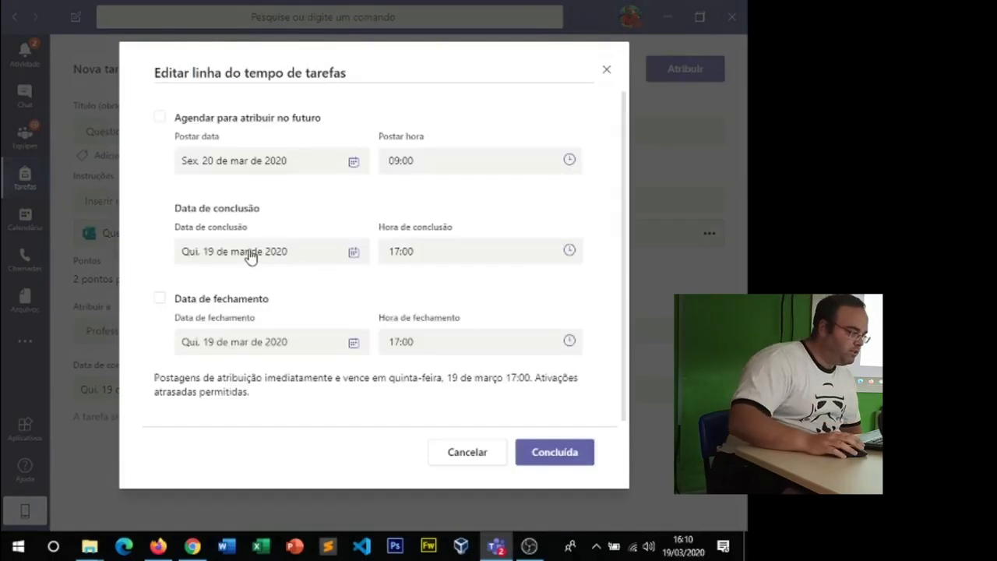
left_click(158, 118)
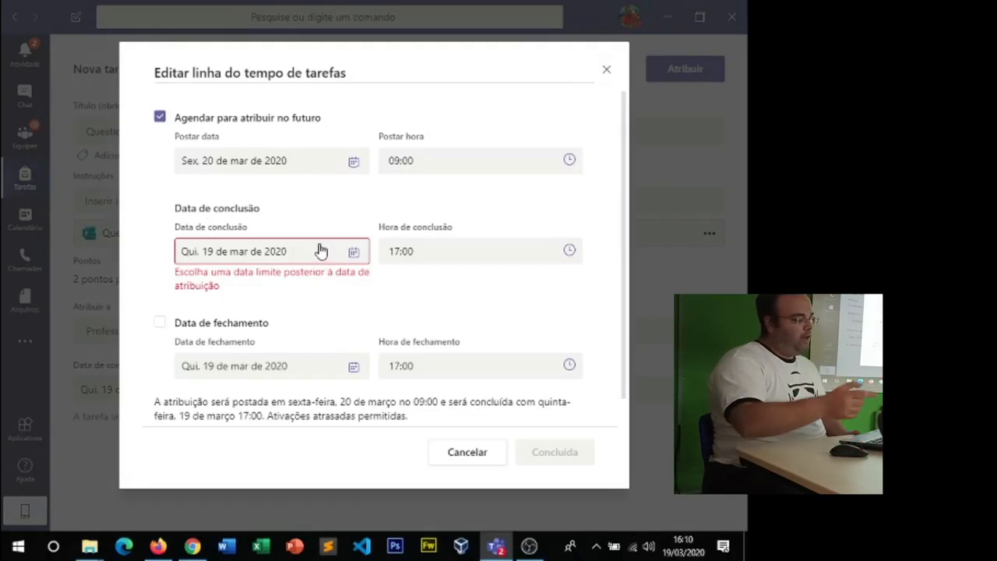
left_click(317, 162)
left_click(255, 299)
left_click(457, 160)
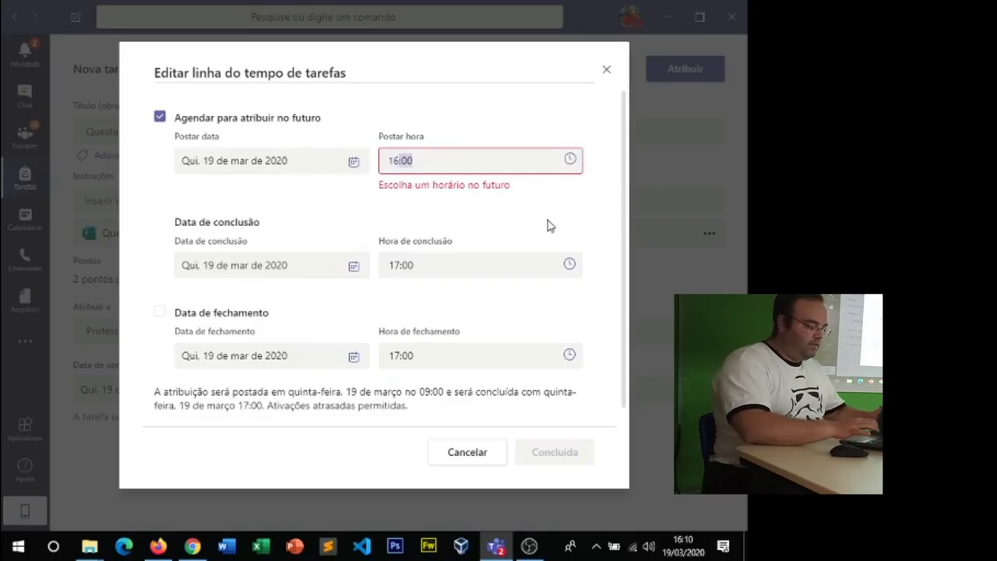
type("16:12")
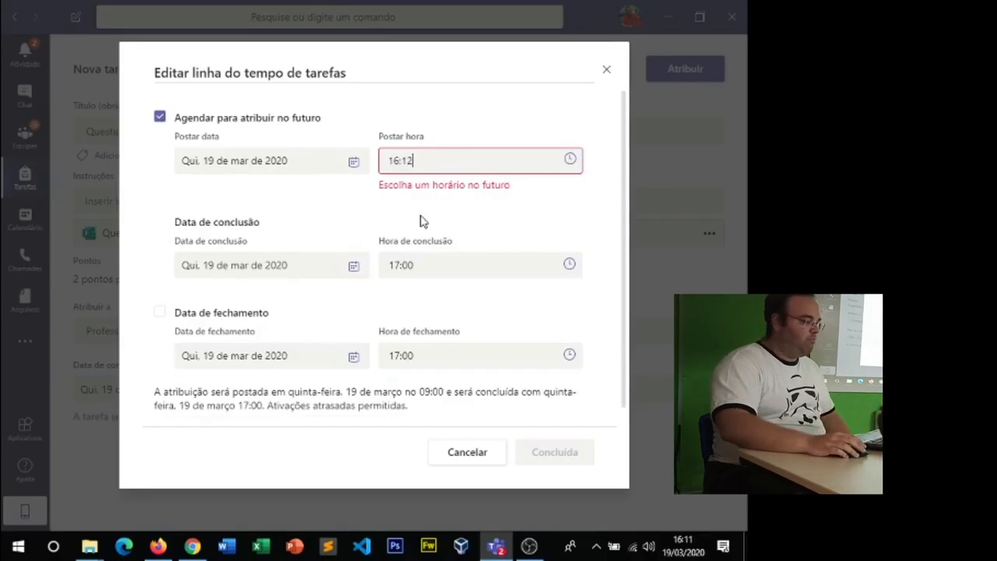
left_click(350, 194)
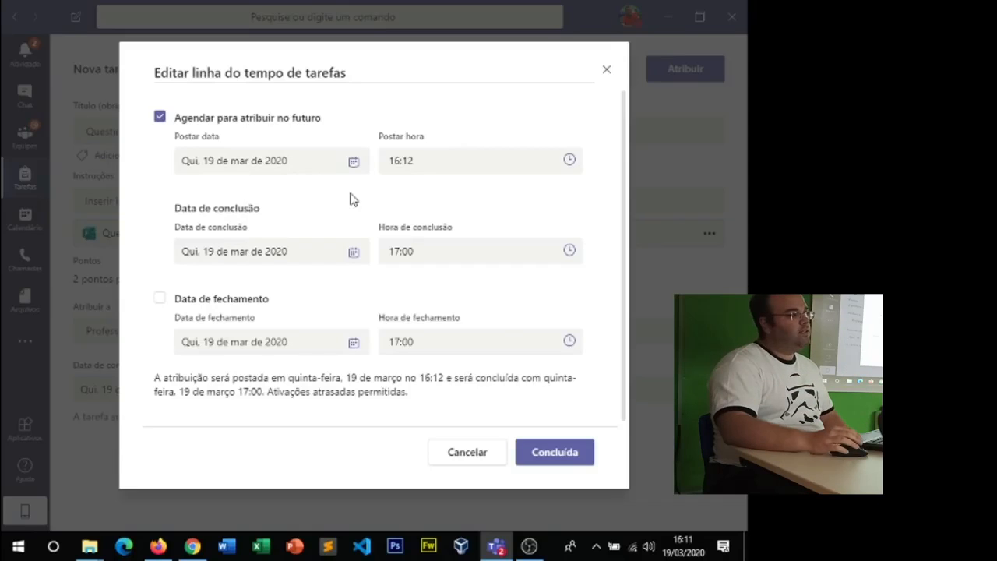
left_click(564, 462)
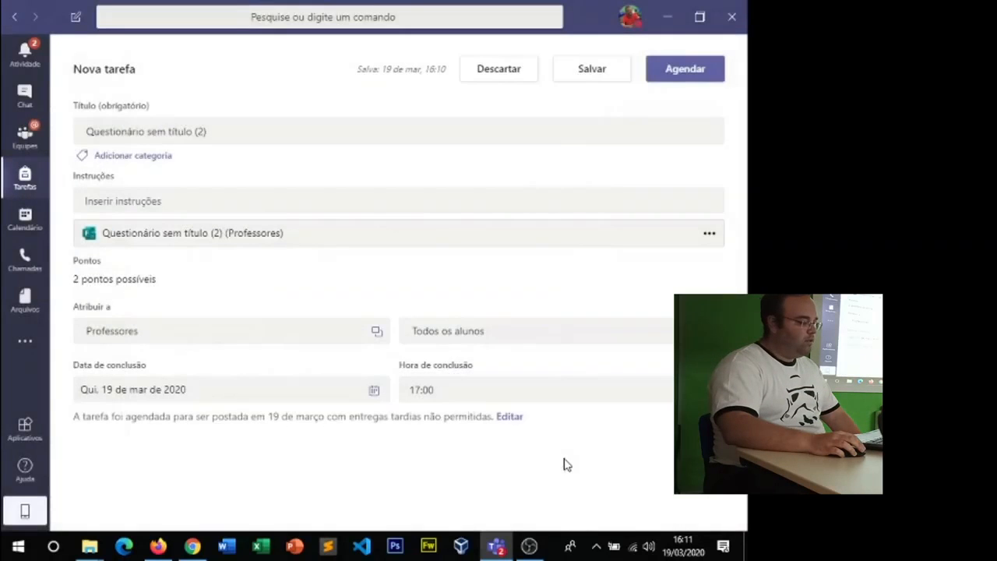
left_click(678, 74)
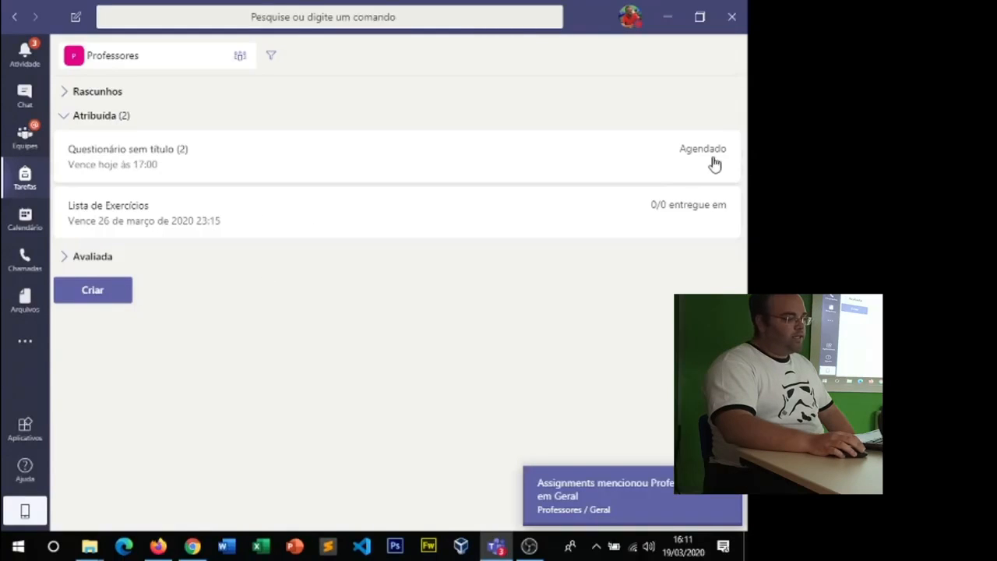
Dismiss the assignment notification and check the exact system time against the scheduled posting time.
left_click(732, 499)
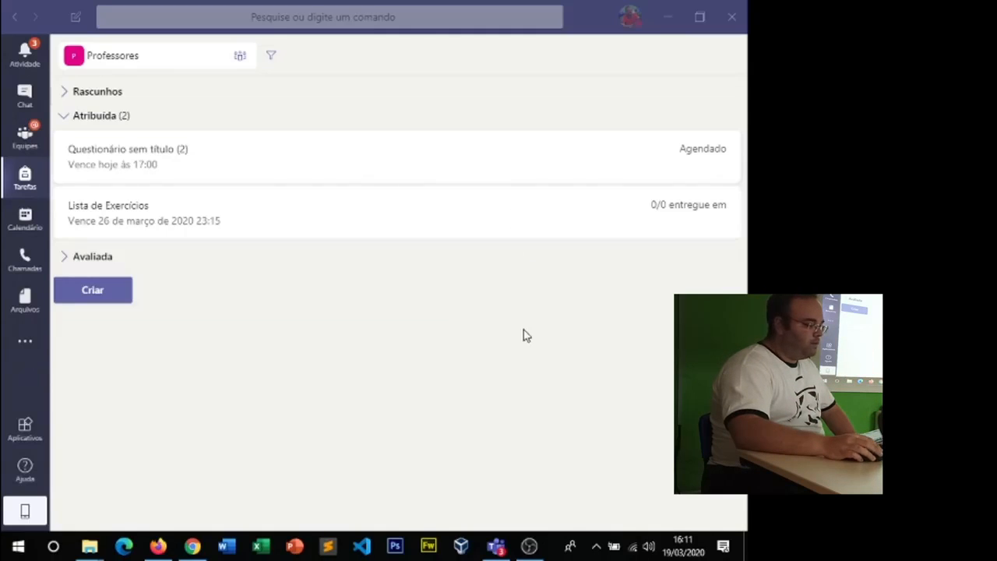
left_click(676, 553)
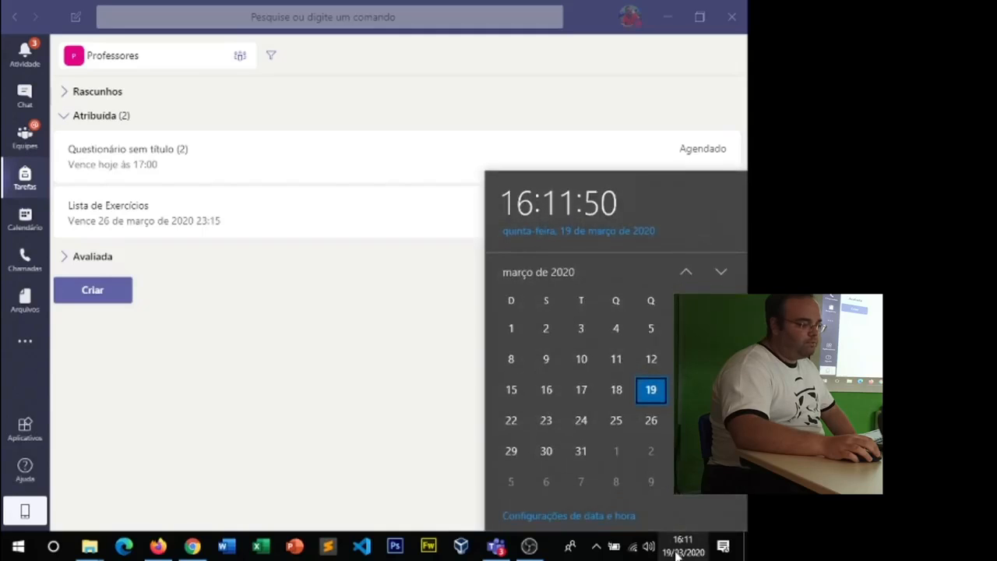
left_click(676, 553)
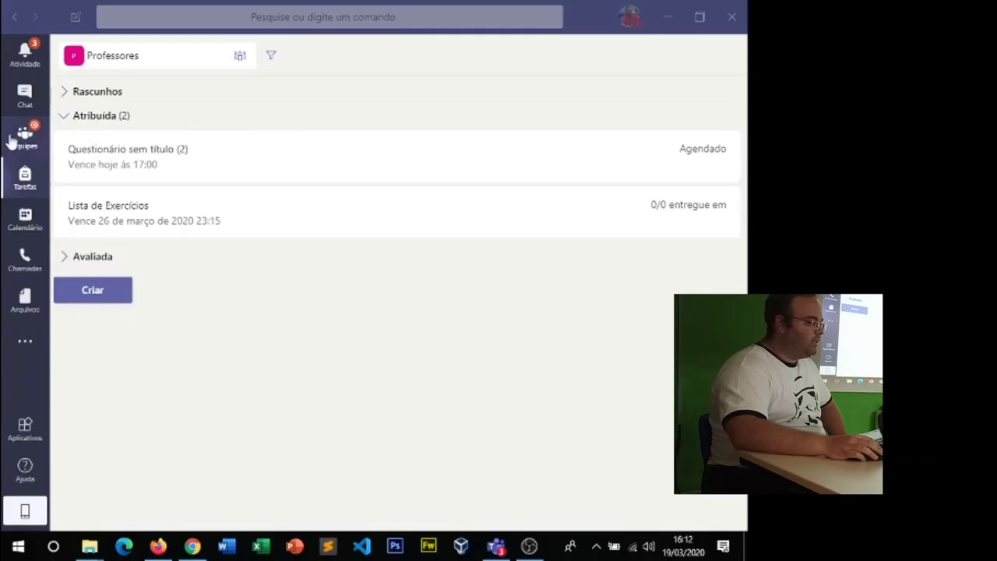
Check the assignments area and the Geral channel posts of the Professores team for the scheduled quiz.
left_click(25, 183)
left_click(25, 138)
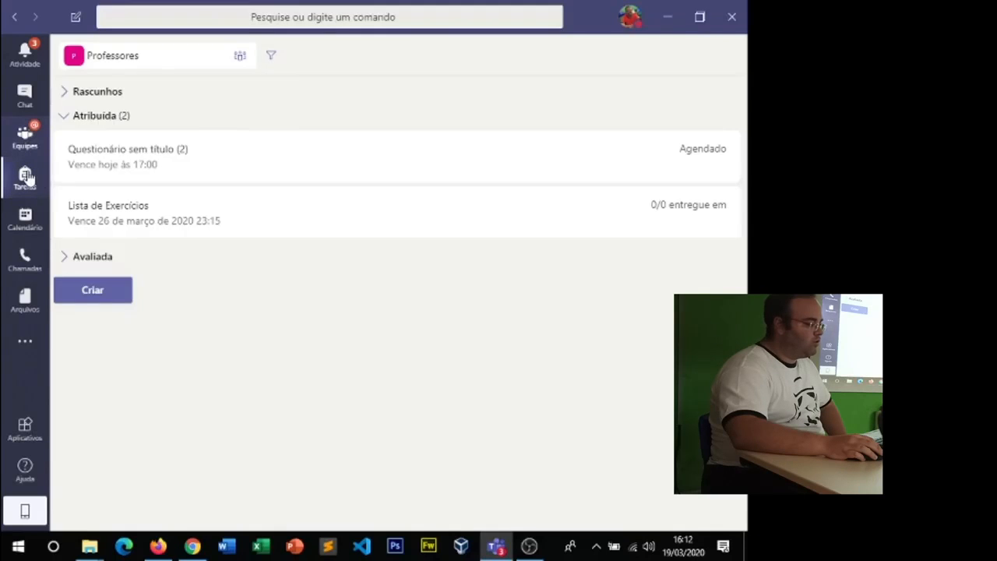
left_click(25, 178)
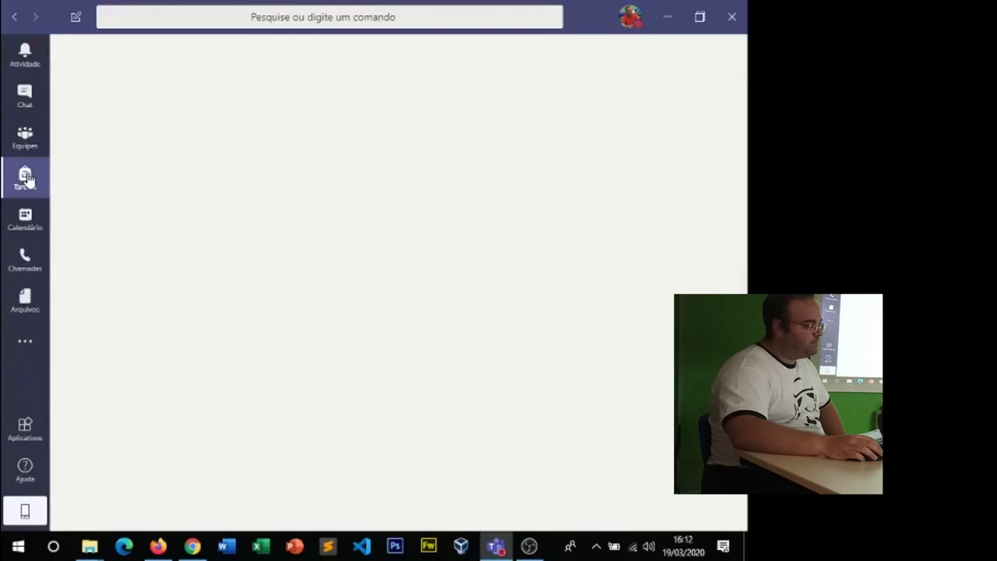
left_click(25, 139)
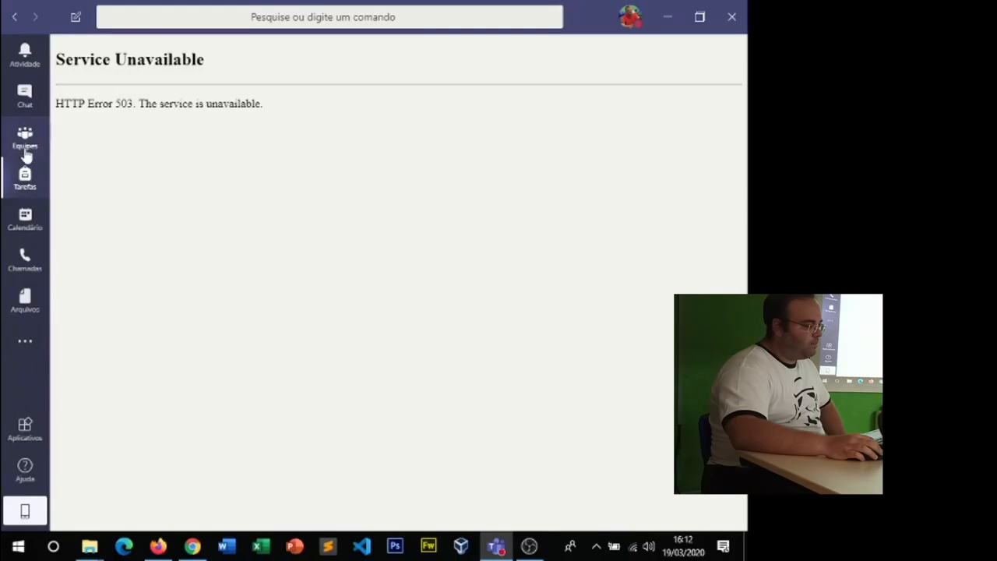
left_click(25, 177)
left_click(25, 138)
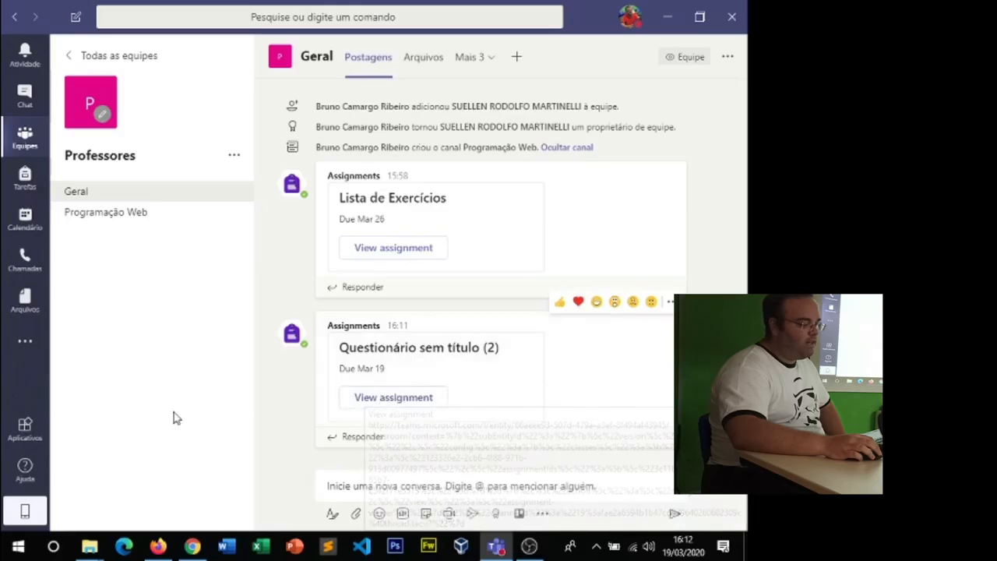
left_click(27, 180)
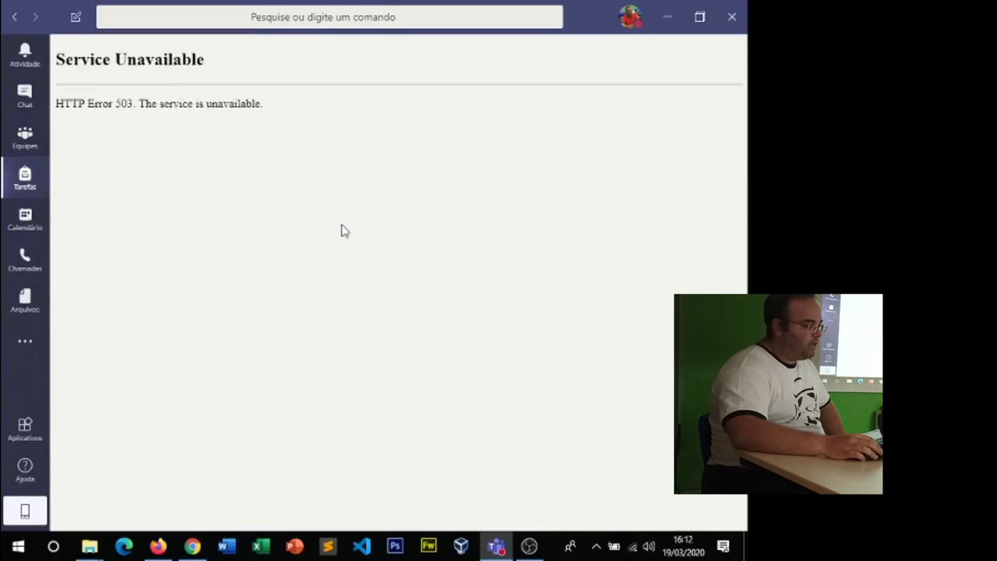
left_click(23, 150)
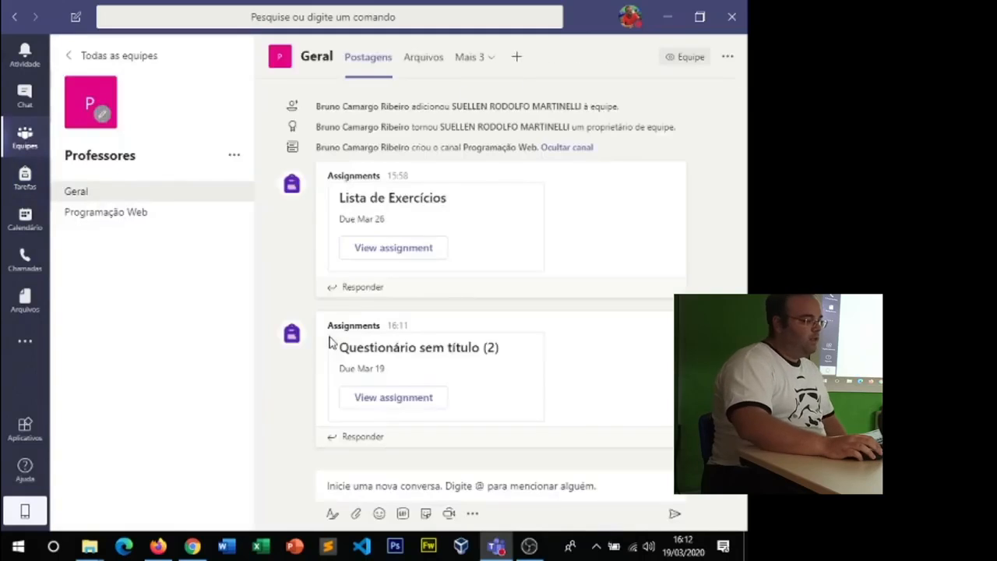
View the quiz assignment from its Geral channel post, check the channel's files, and open Questionário sem título (2) from the channel's assignments.
left_click(434, 406)
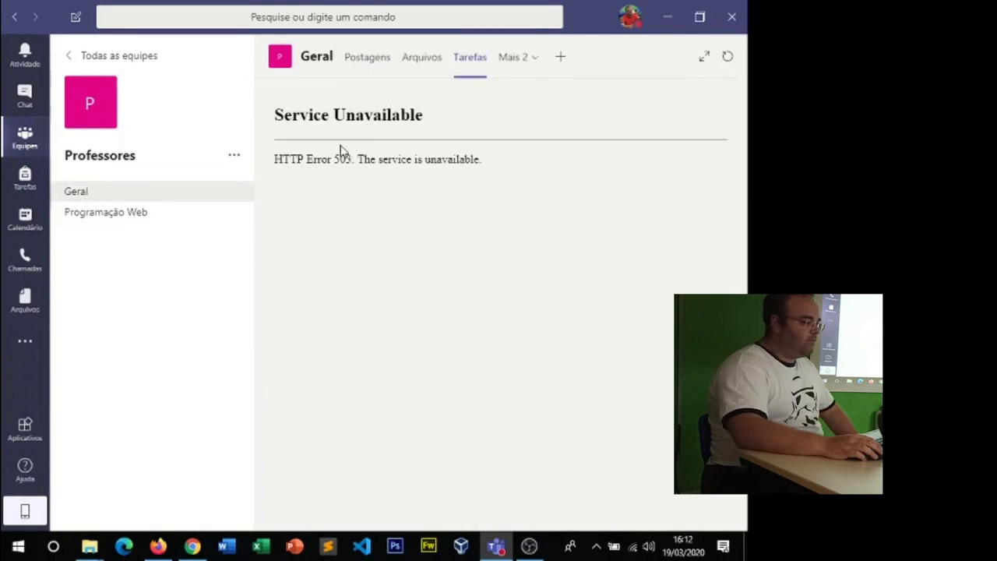
left_click(415, 62)
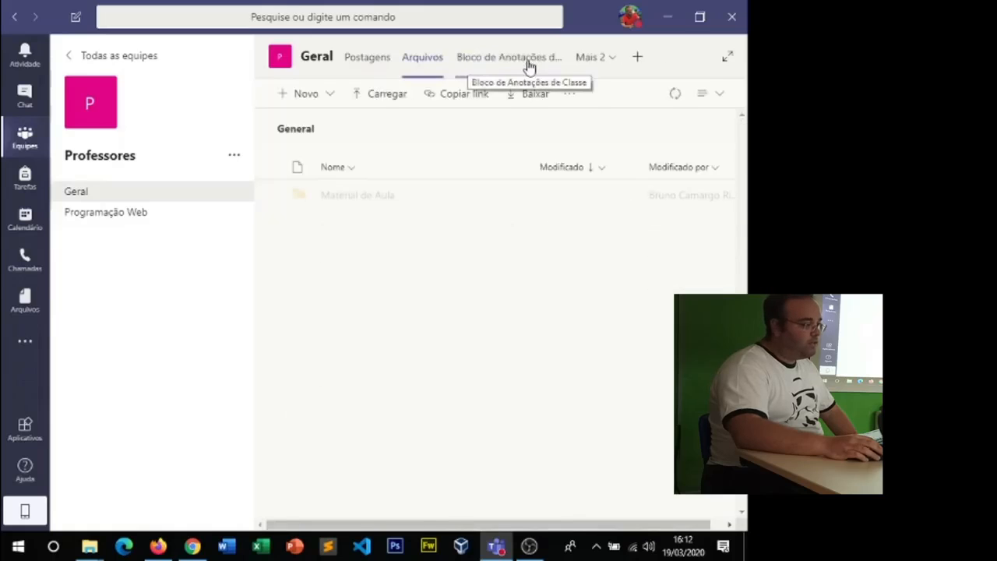
left_click(605, 63)
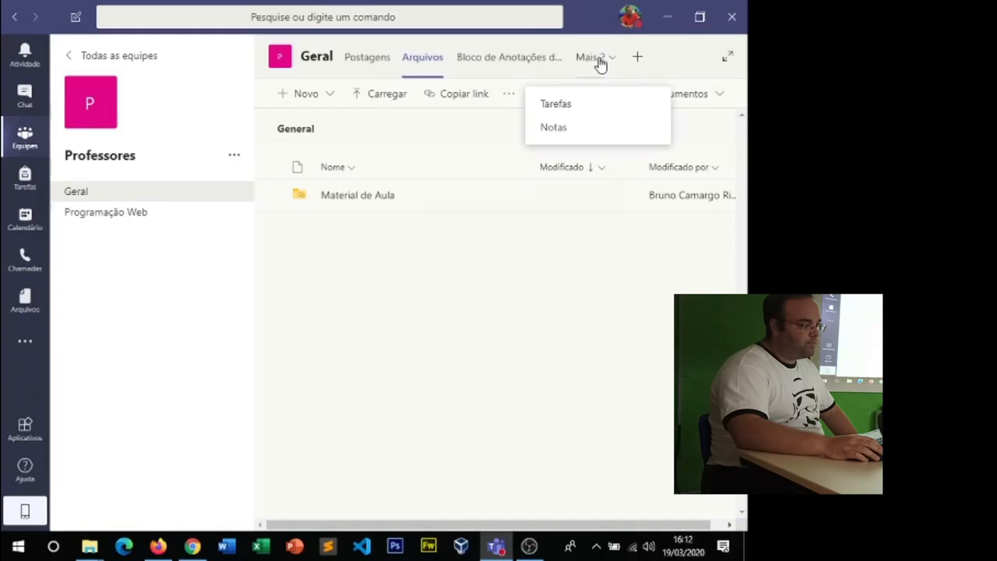
left_click(564, 104)
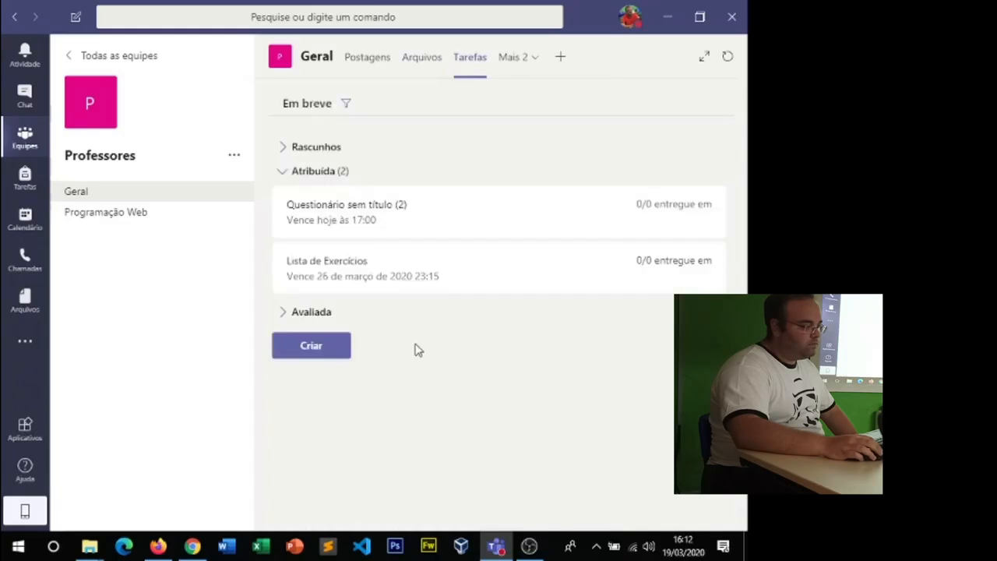
left_click(509, 214)
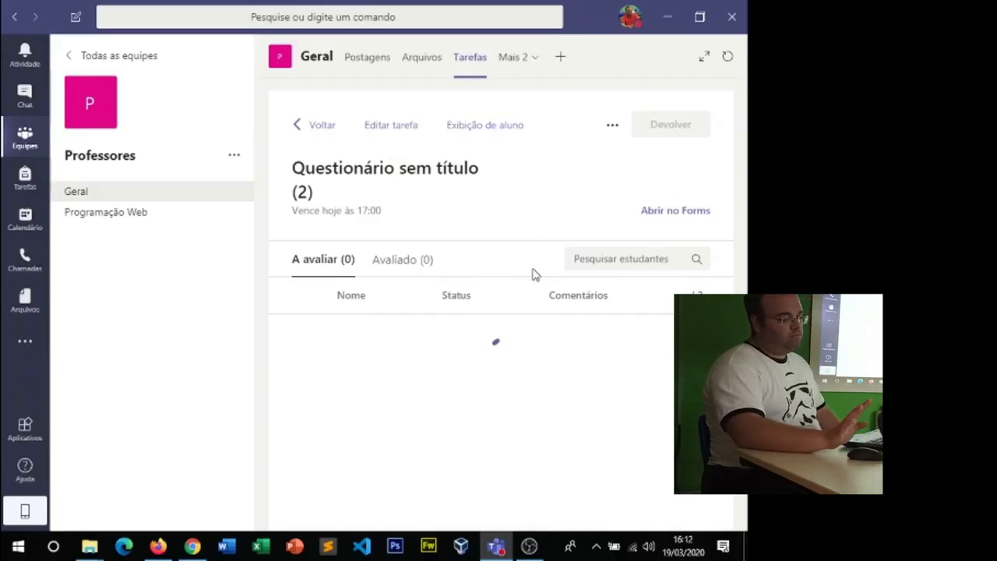
Open the Professores class assignments and delete the quiz assignment Questionário sem título (2).
left_click(24, 173)
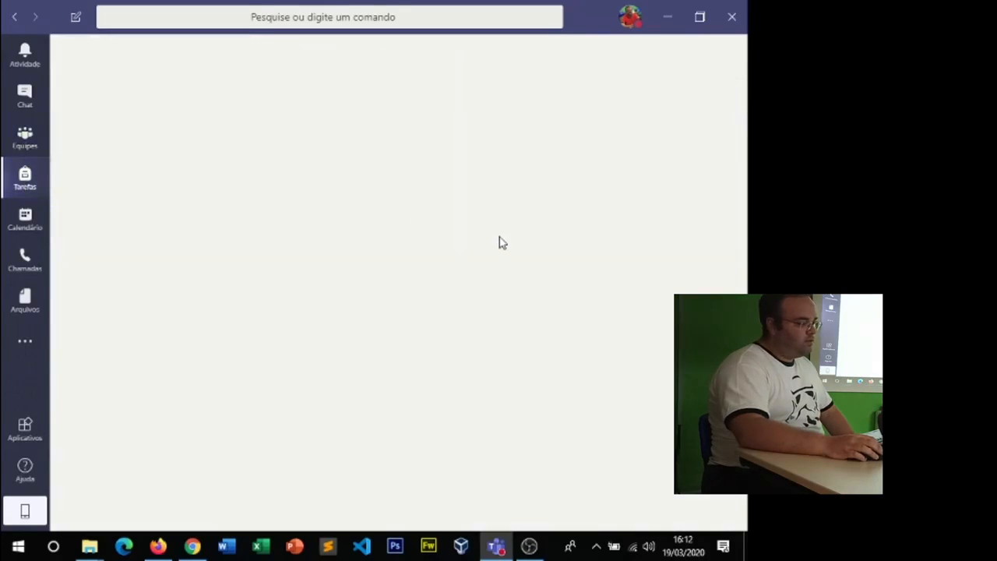
left_click(277, 382)
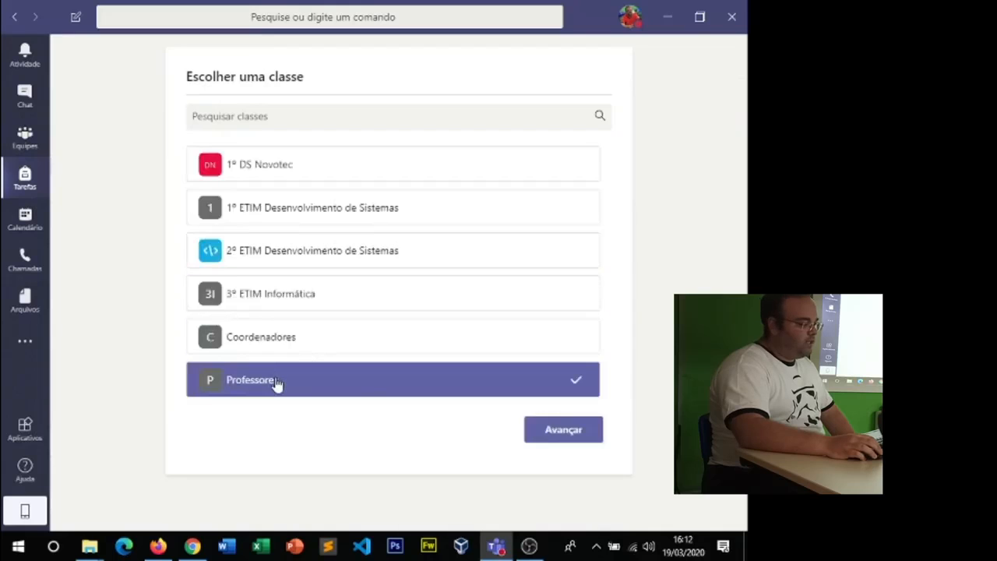
left_click(539, 432)
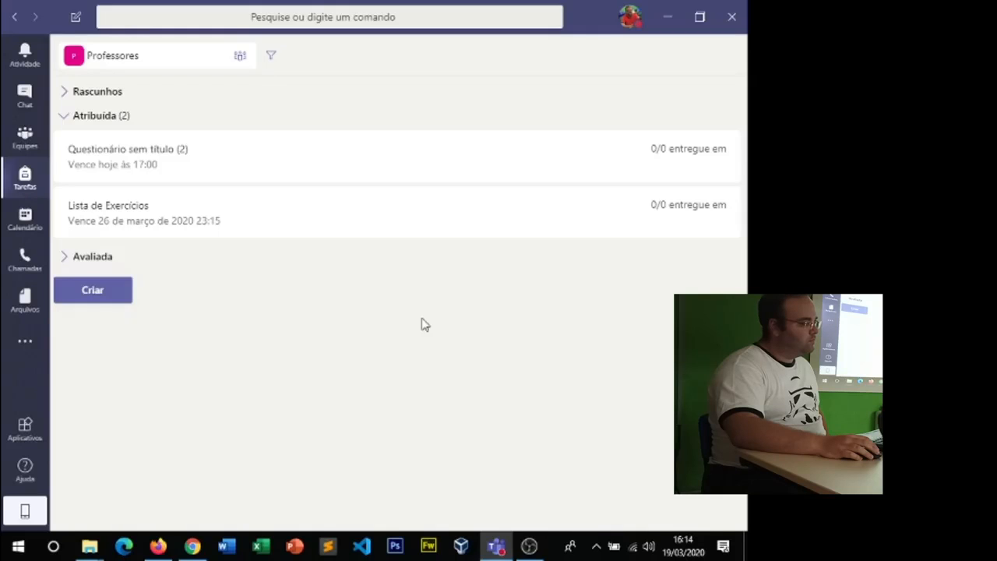
left_click(238, 164)
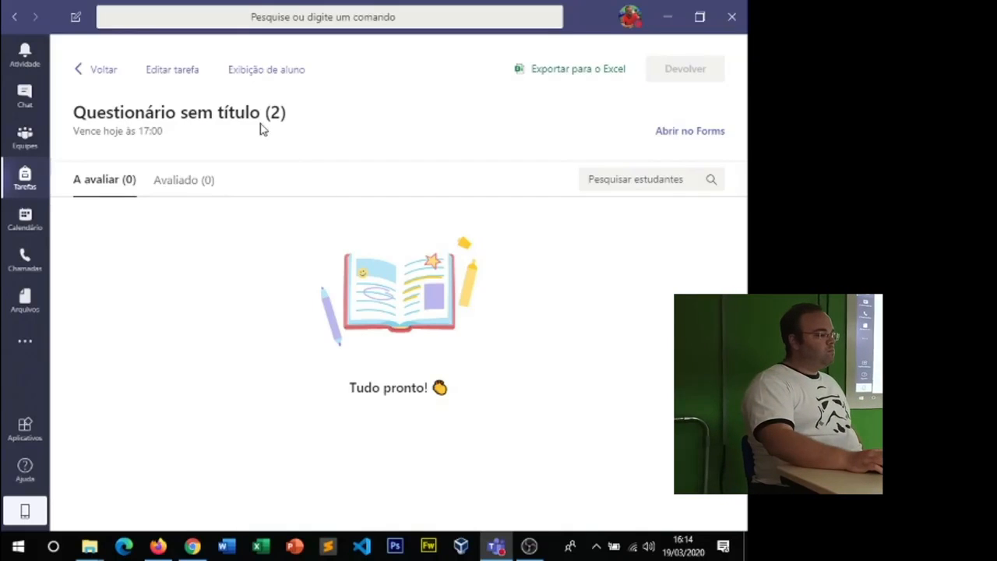
left_click(172, 74)
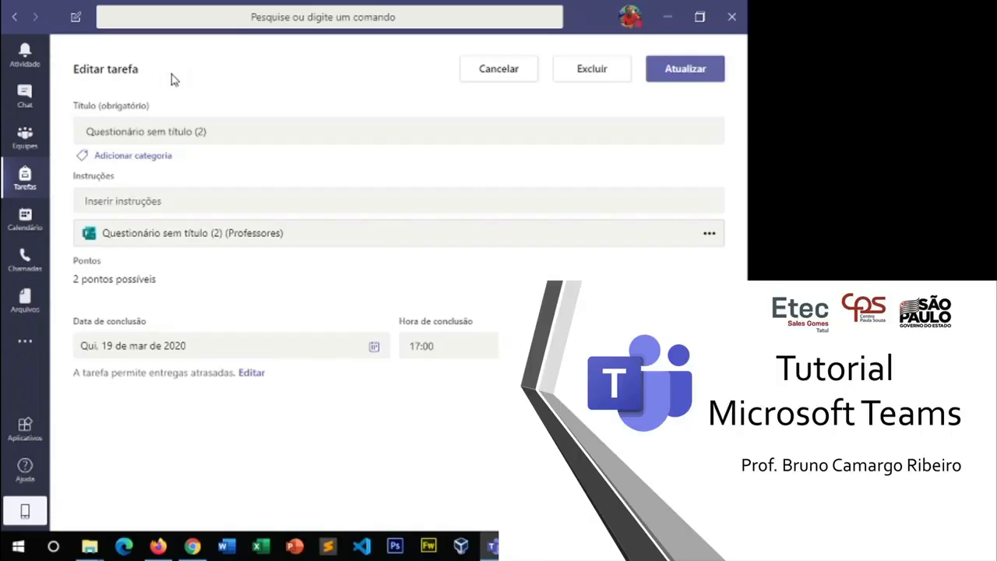
left_click(591, 68)
left_click(461, 316)
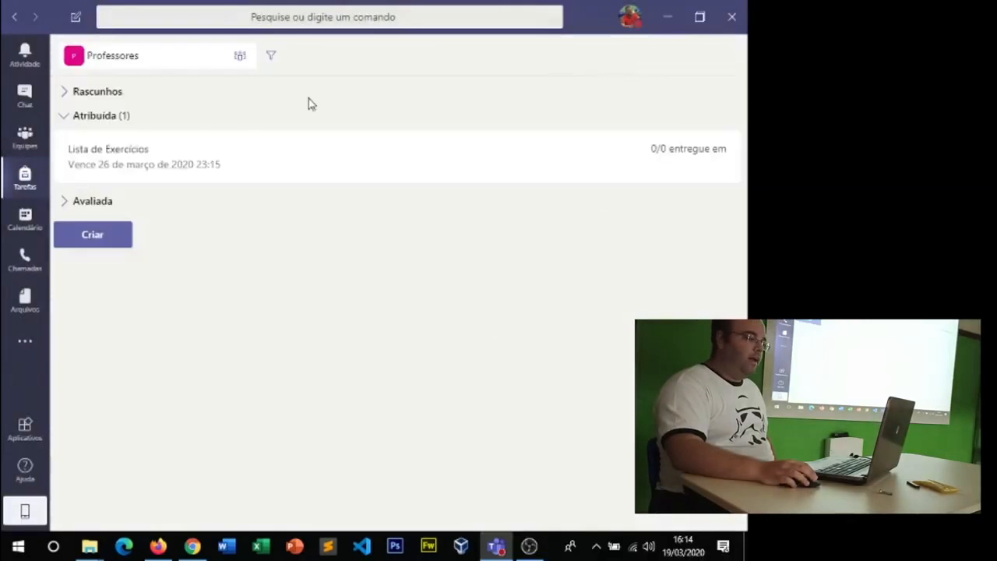
Open the Lista de Exercícios assignment of the Professores class for editing and delete it, confirming the deletion.
left_click(194, 171)
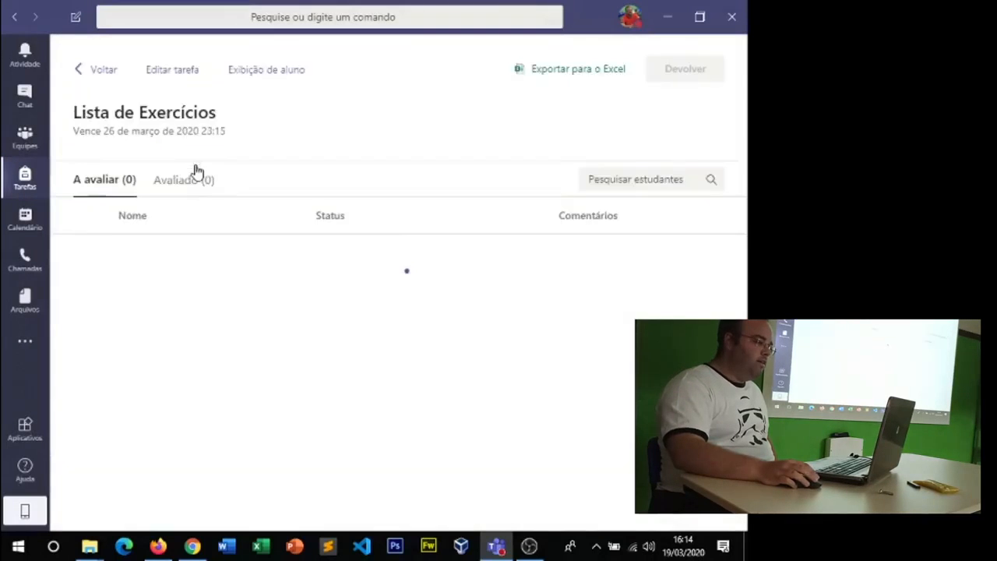
left_click(151, 70)
left_click(576, 70)
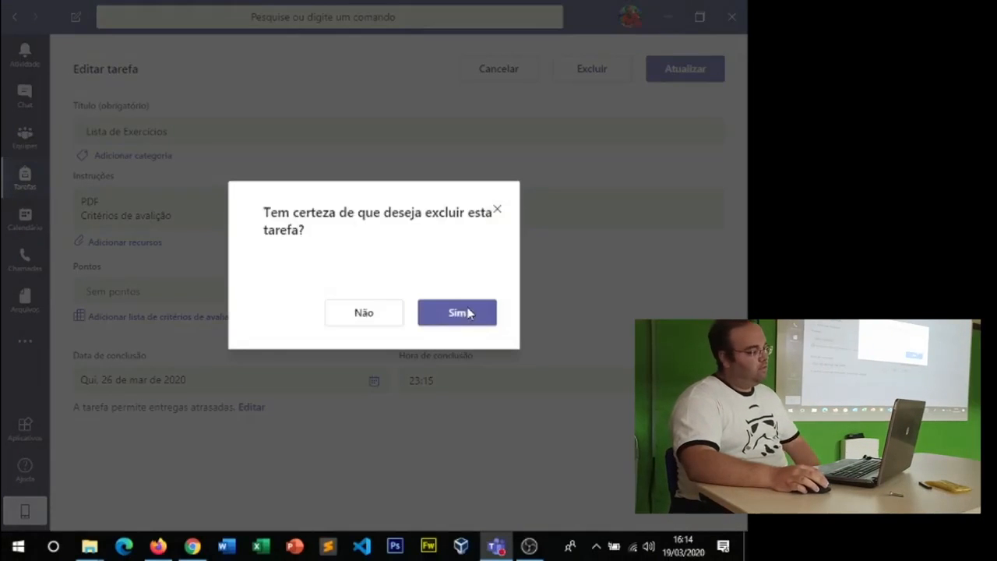
left_click(455, 315)
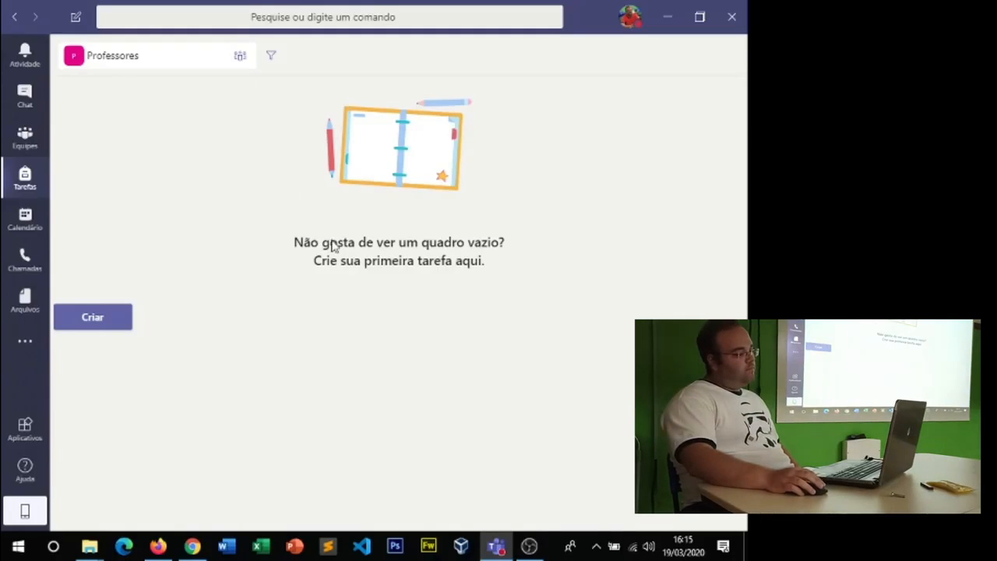
left_click_drag(323, 246, 441, 244)
left_click(450, 244)
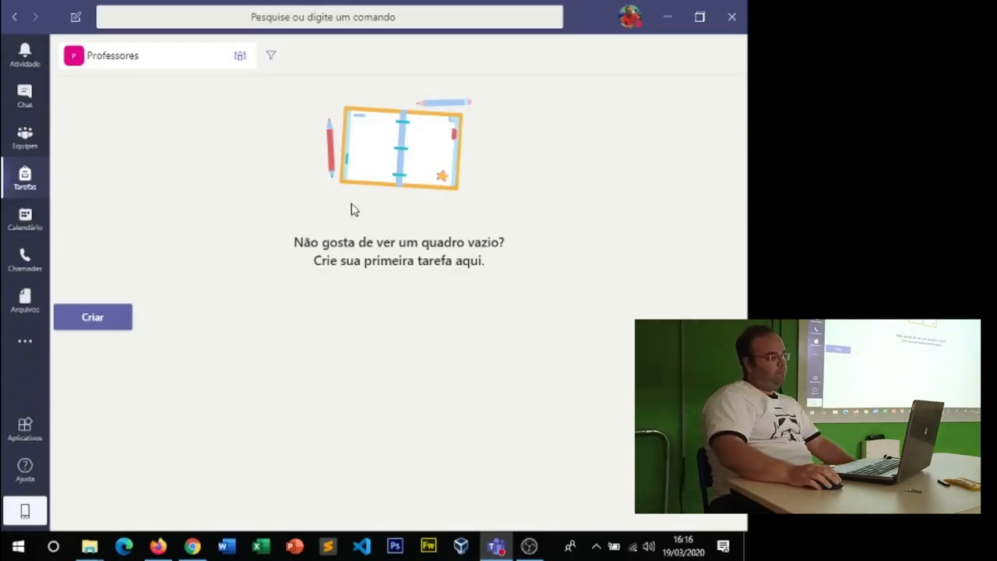
Check the latest assignment notification in the activity feed and return to the assignments area.
left_click(26, 59)
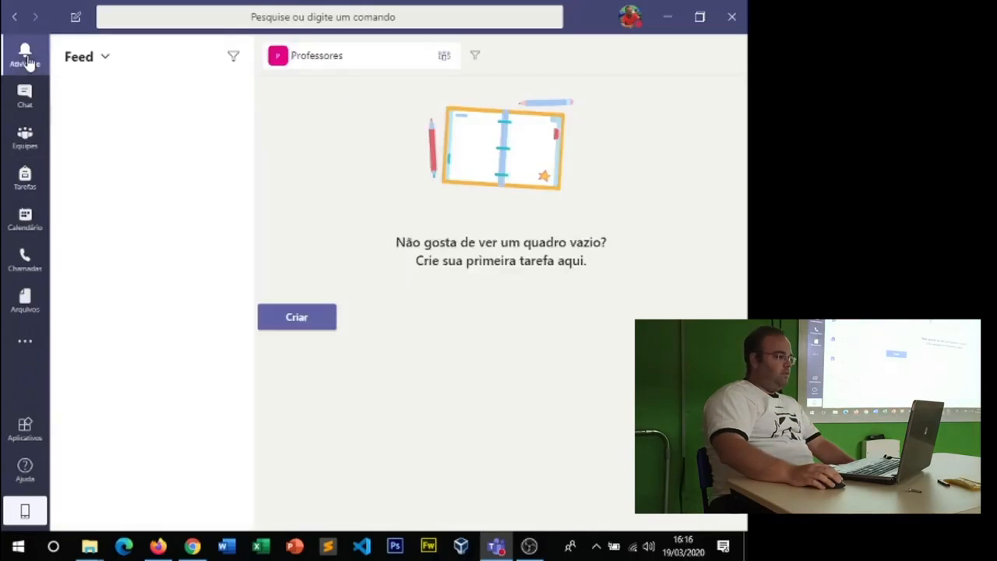
left_click(218, 133)
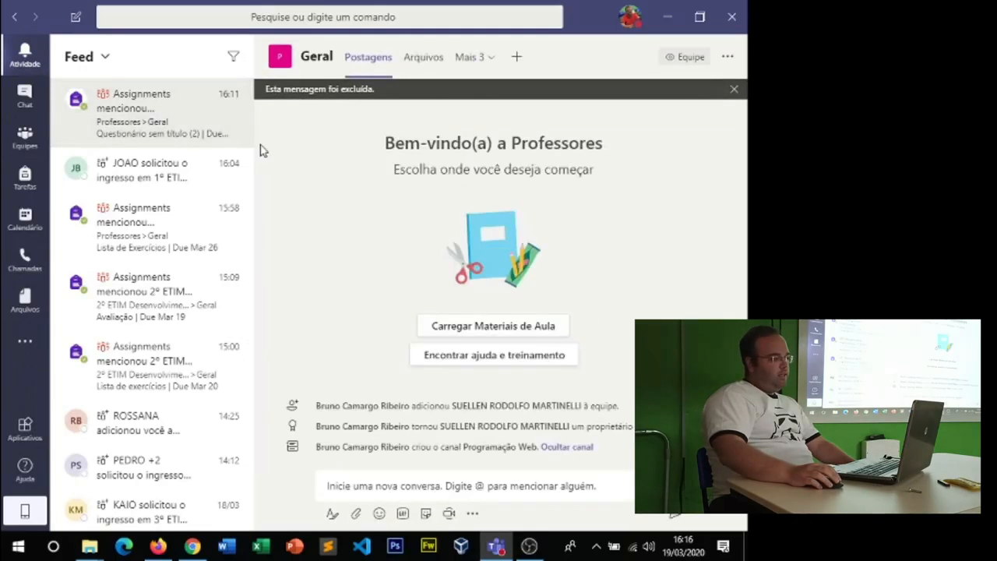
left_click(28, 184)
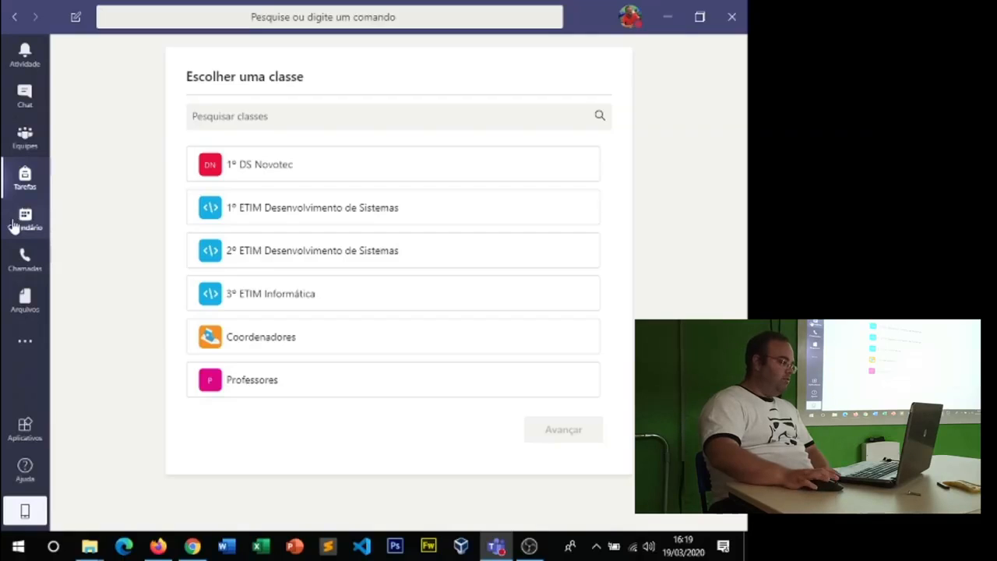
Create a new meeting in the calendar titled Live and add the optional participants field.
left_click(13, 224)
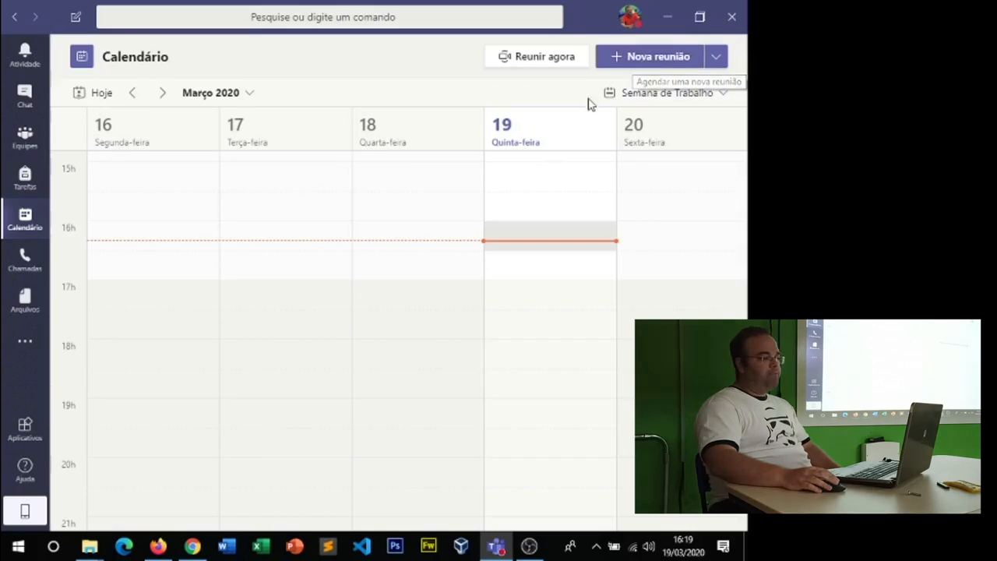
left_click(643, 59)
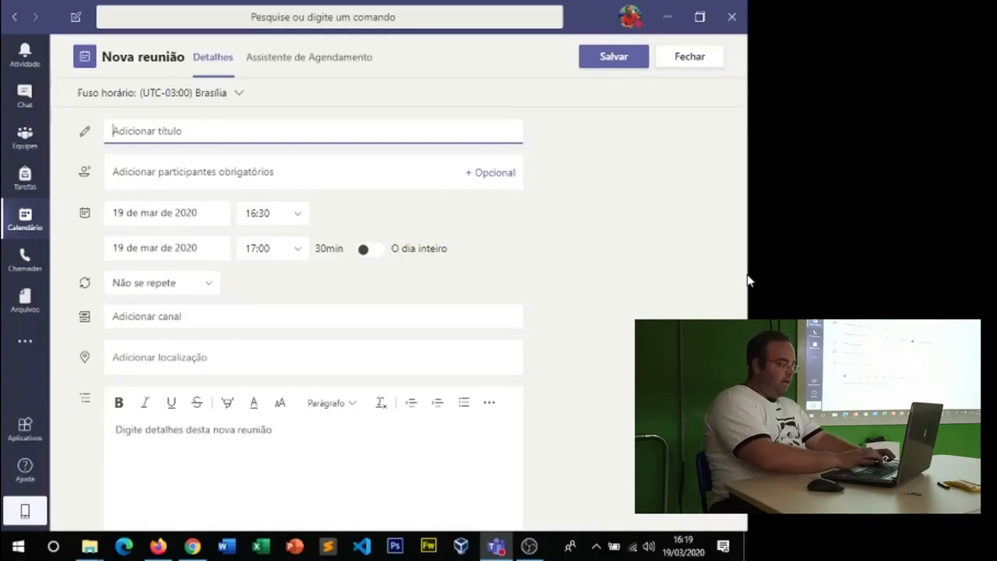
type("Live")
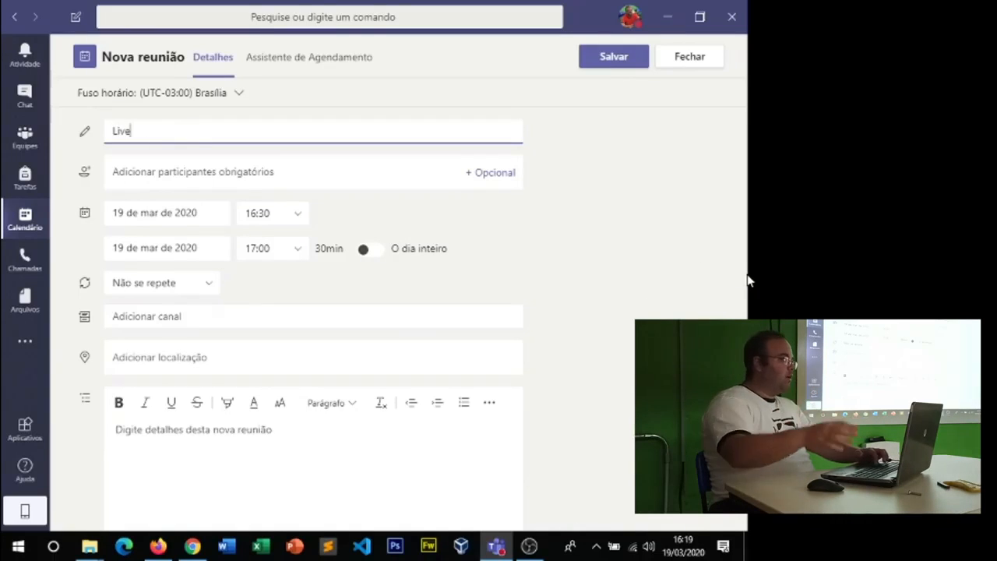
left_click(279, 171)
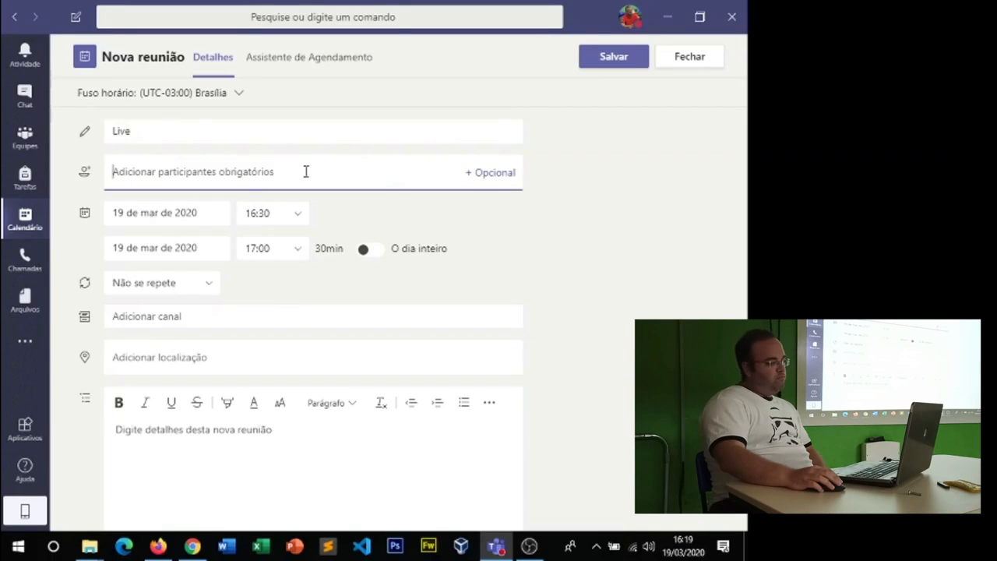
left_click(493, 173)
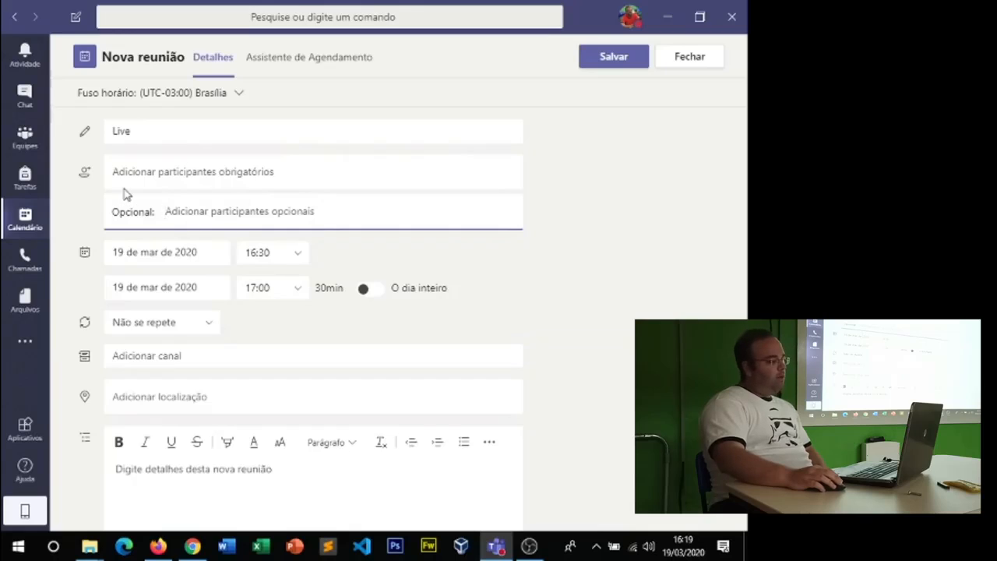
left_click(495, 263)
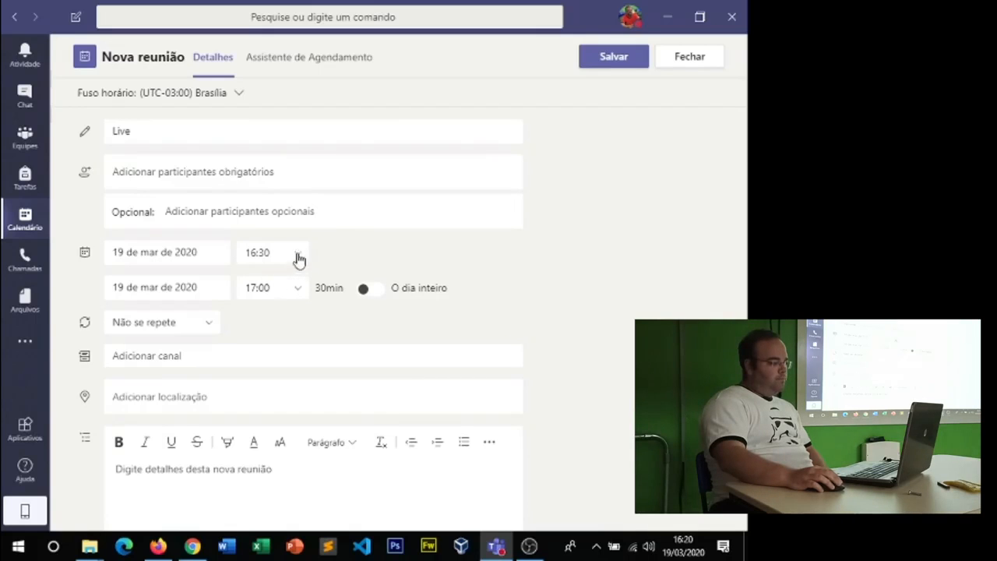
Look through the meeting's available end times and recurrence options without changing them.
left_click(291, 294)
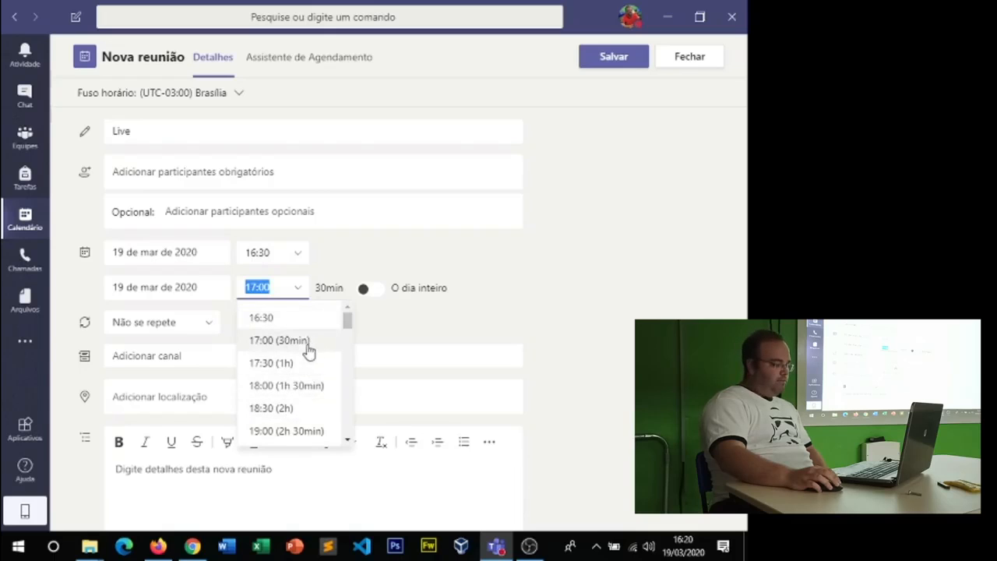
scroll(319, 358, "down", 1)
scroll(297, 366, "up", 1)
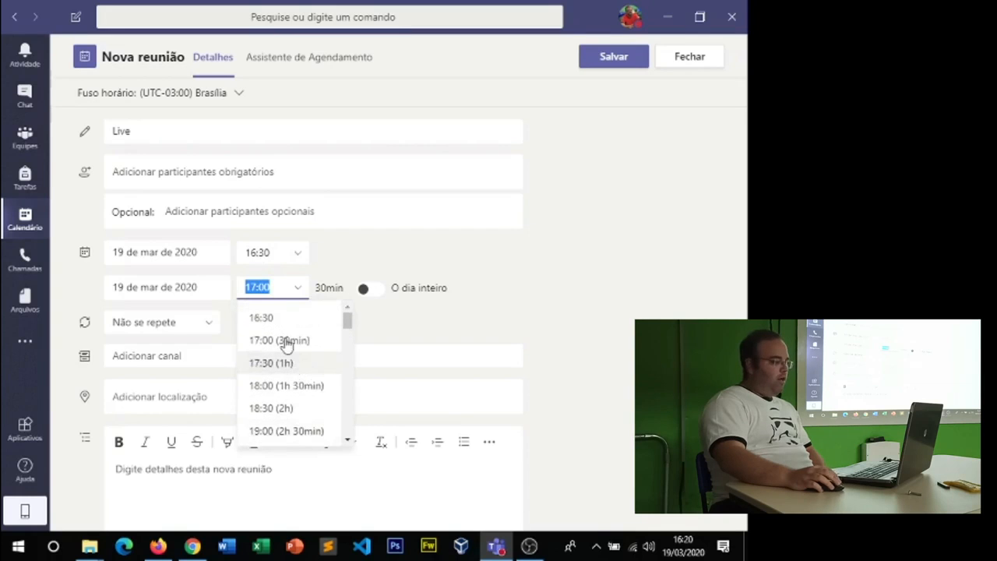
left_click(271, 286)
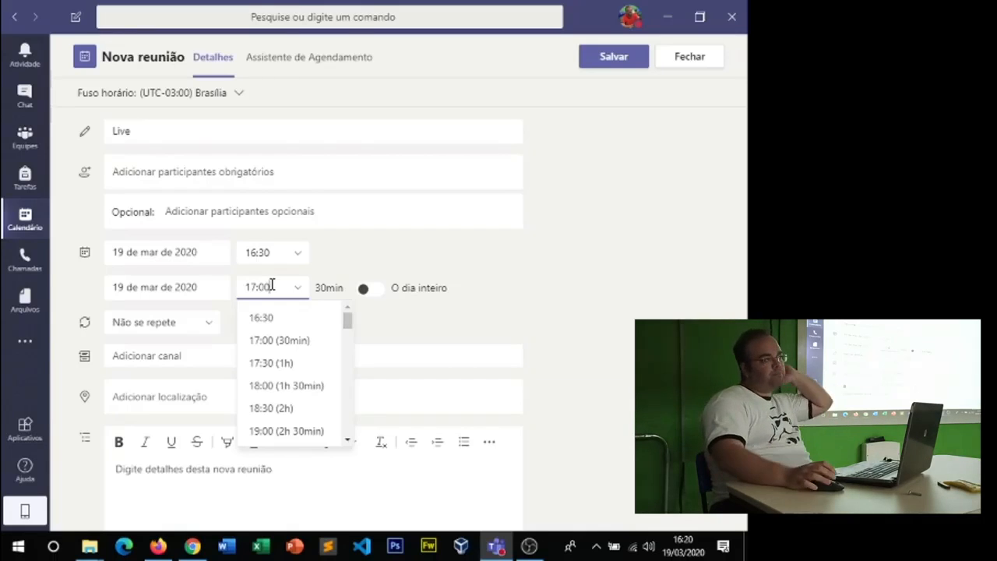
left_click(553, 253)
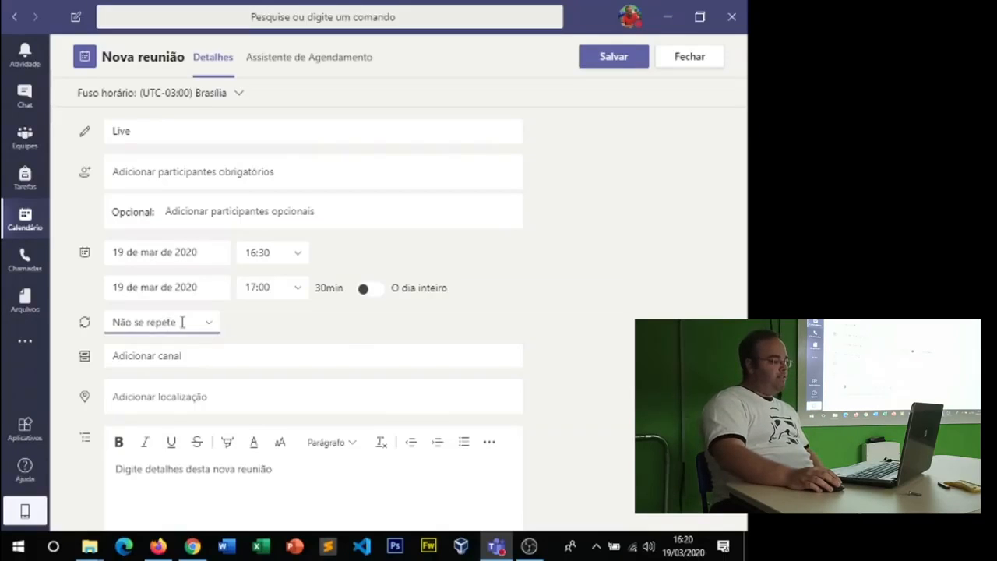
left_click(208, 323)
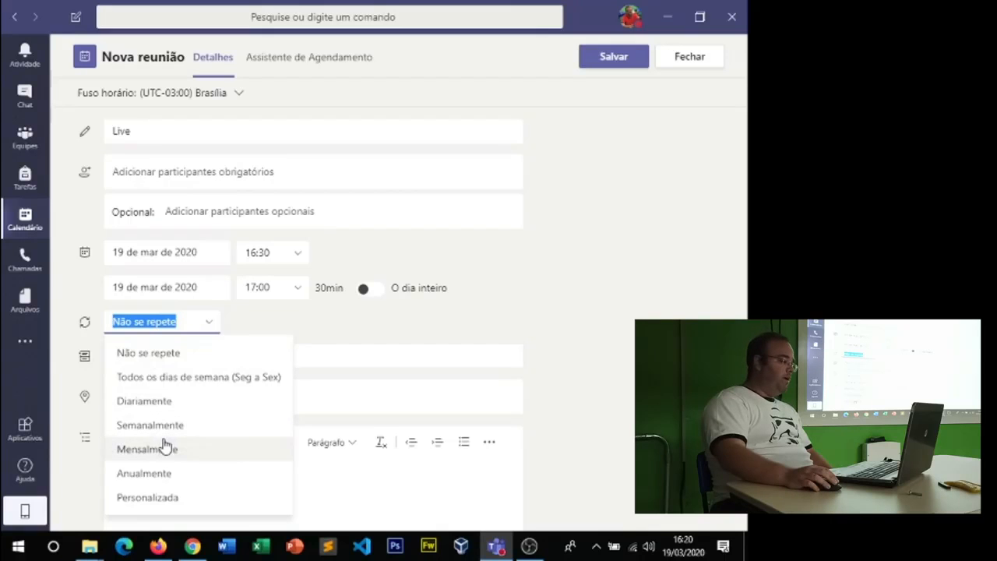
left_click(433, 328)
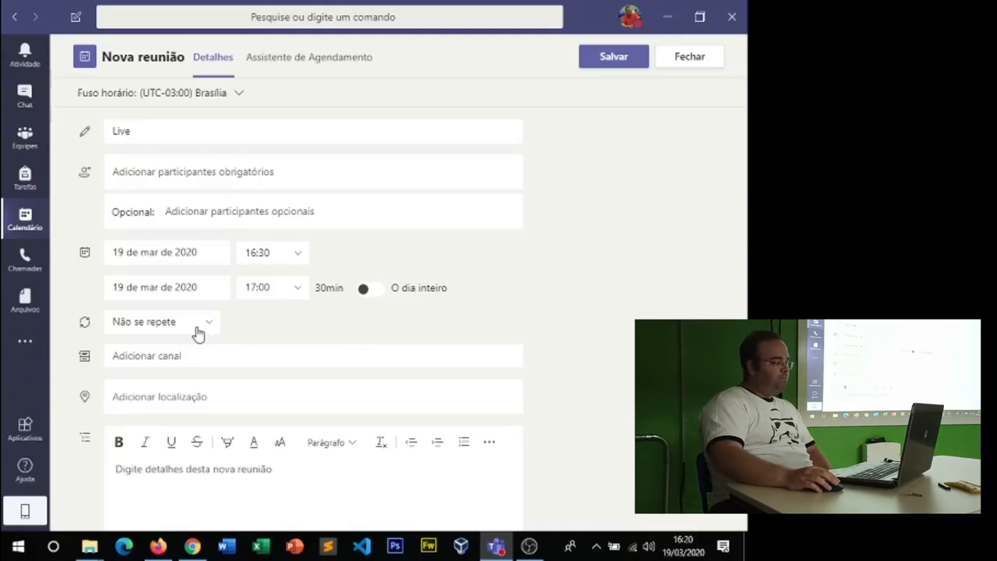
Assign the meeting to the Programação Web channel of the Professores team.
left_click(155, 356)
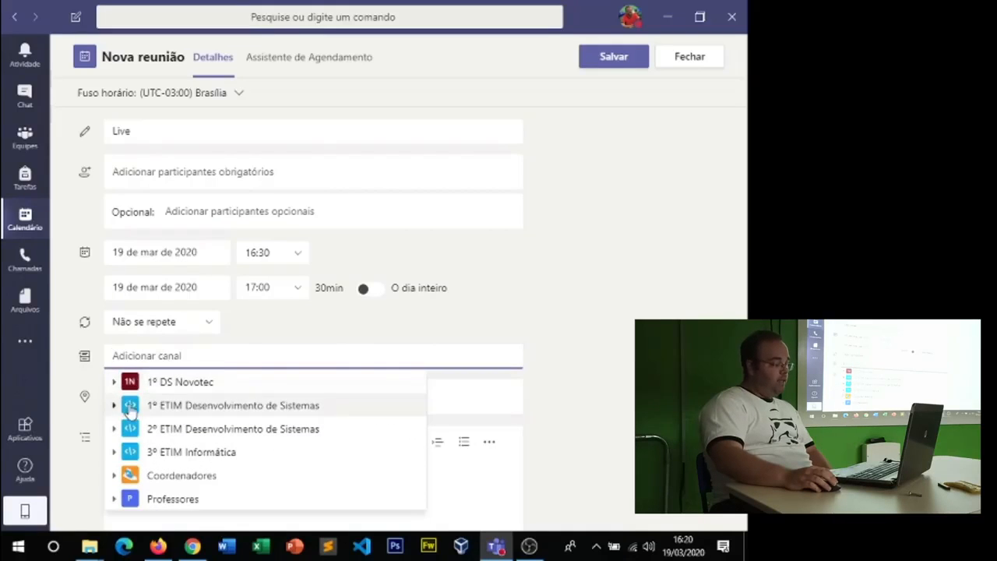
left_click(115, 499)
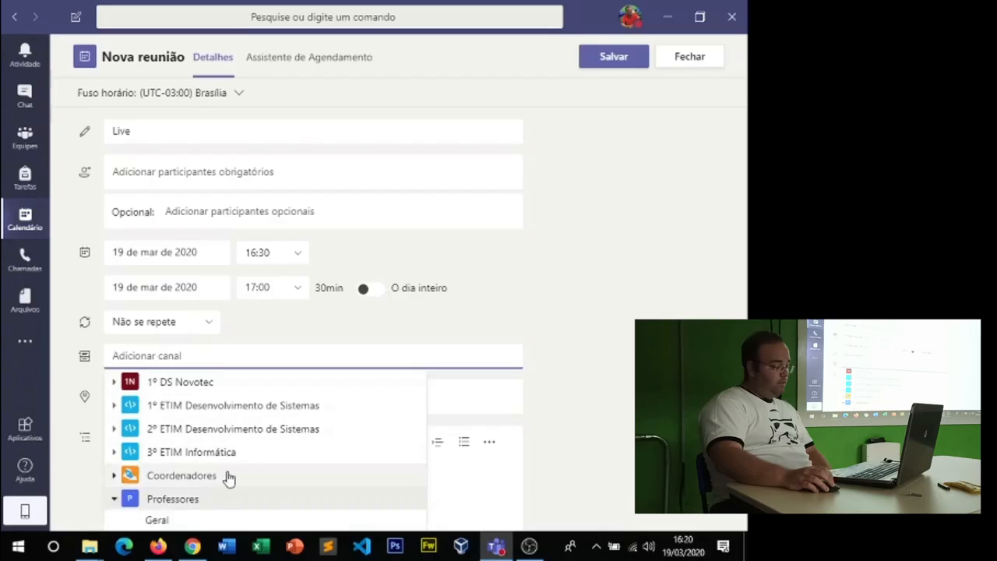
left_click(580, 436)
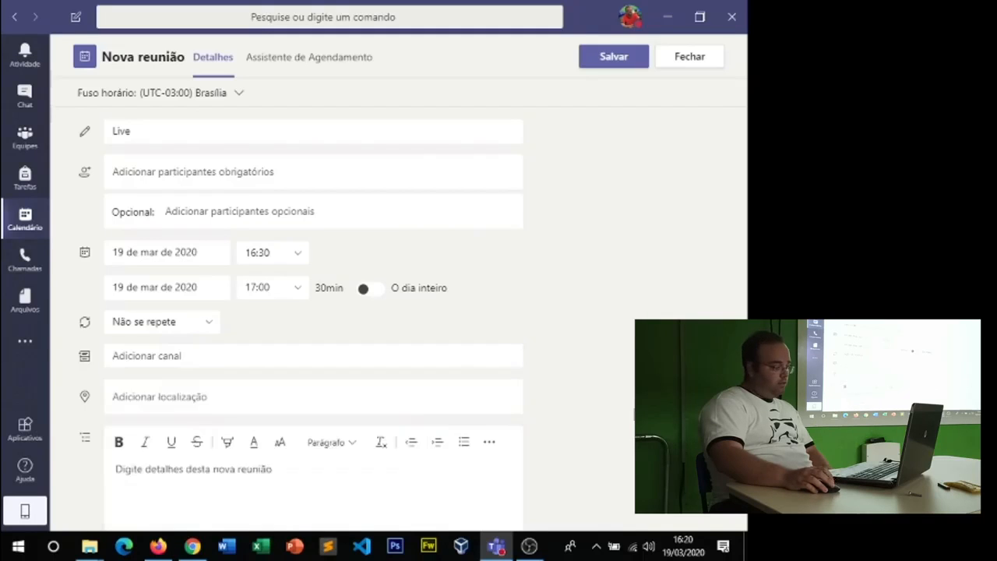
scroll(580, 436, "down", 3)
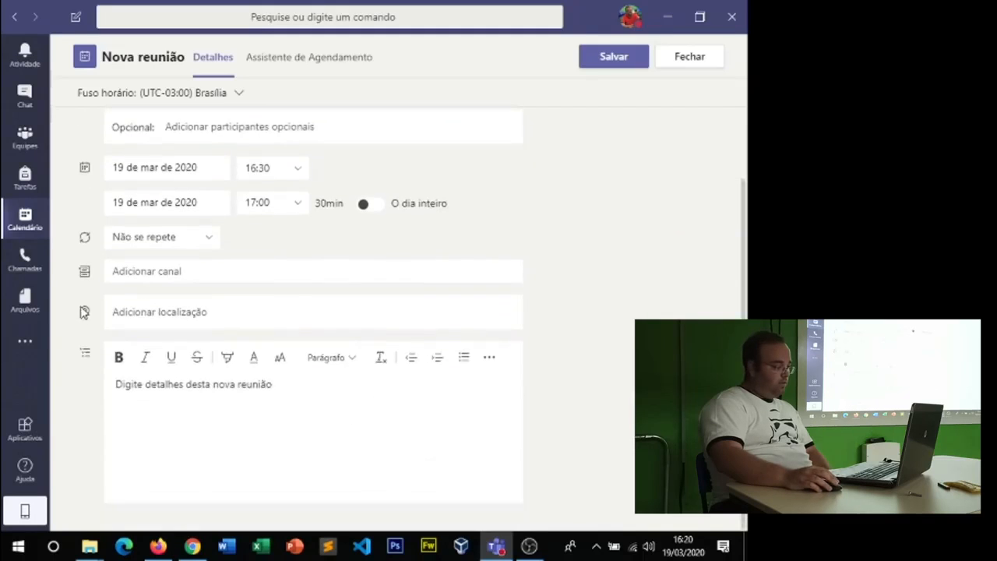
left_click(126, 276)
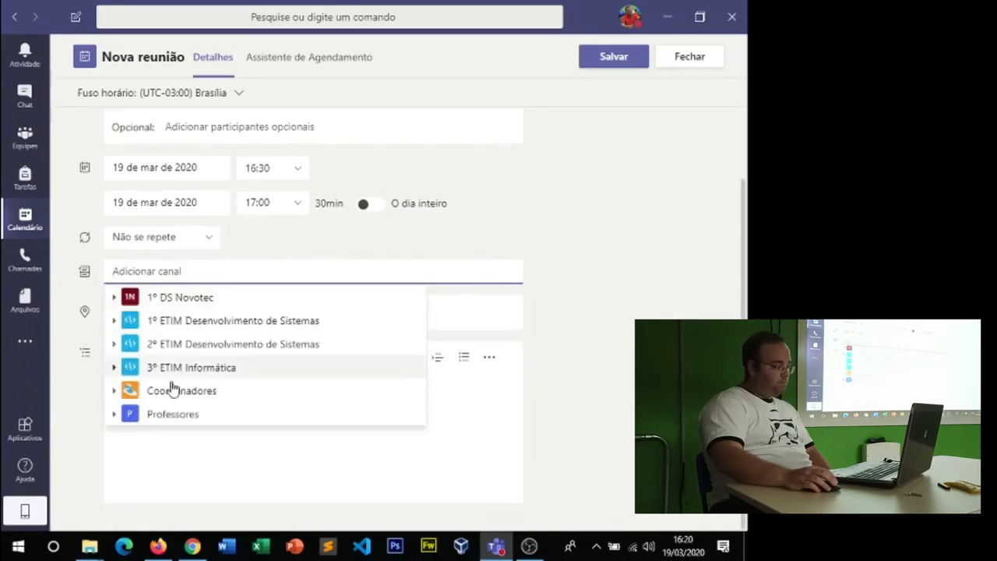
left_click(114, 415)
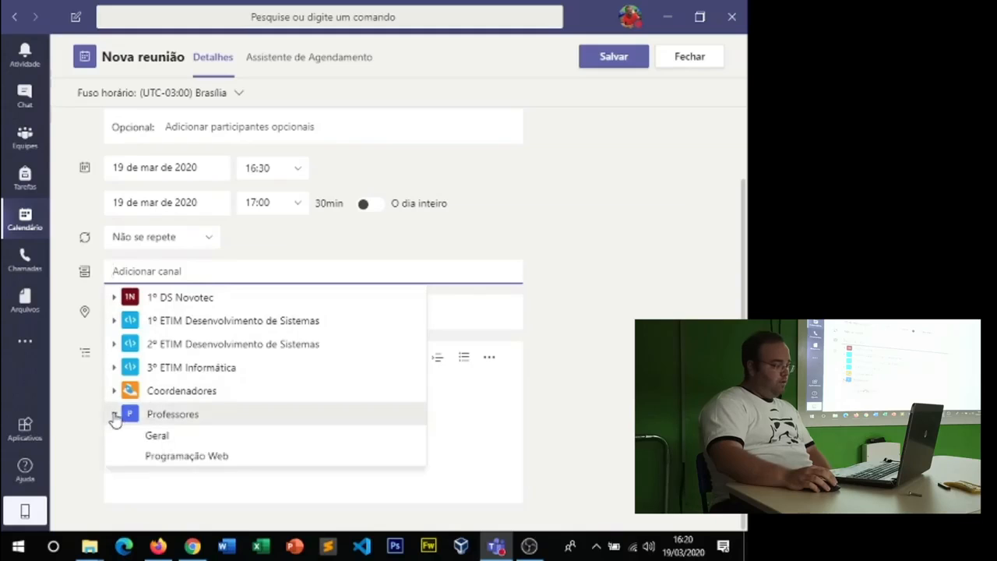
left_click(183, 460)
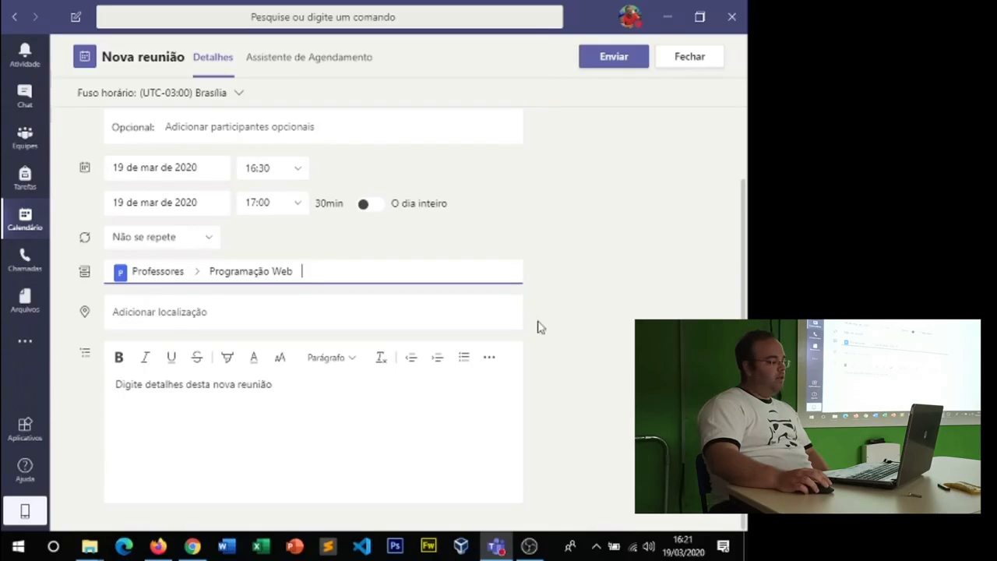
Review the empty location and details fields, send the Live meeting, and check its entry in the calendar.
left_click(153, 313)
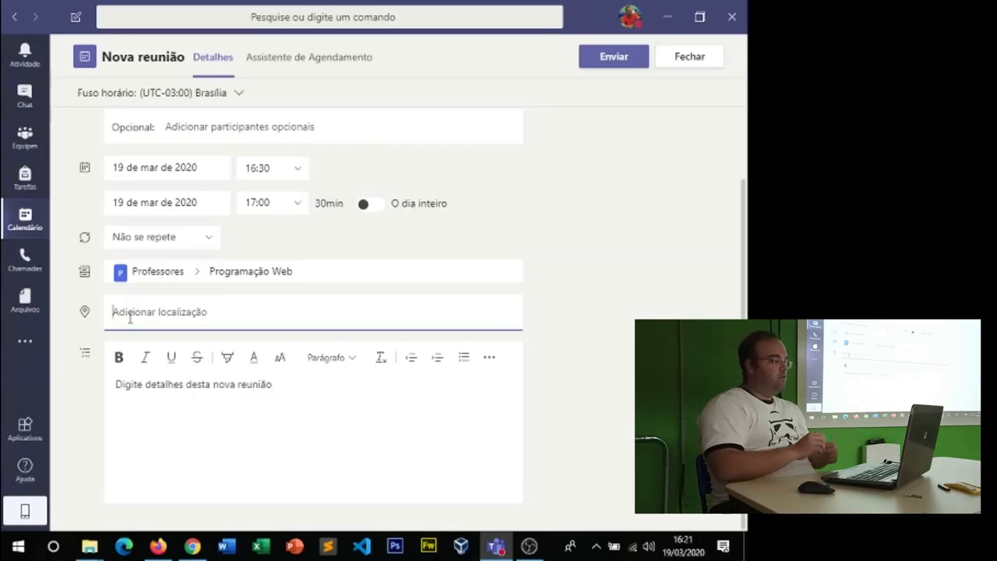
left_click(176, 436)
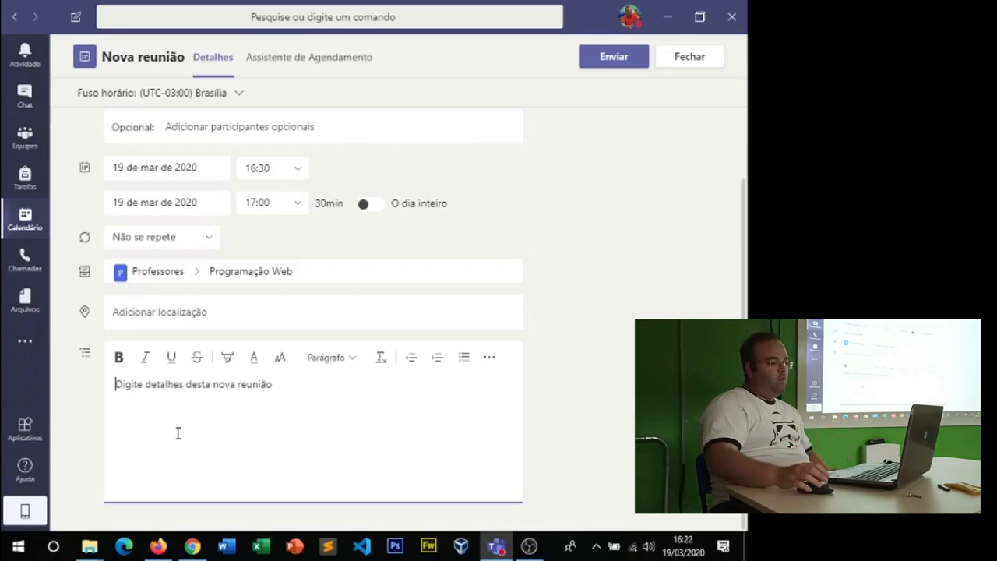
scroll(375, 357, "up", 1)
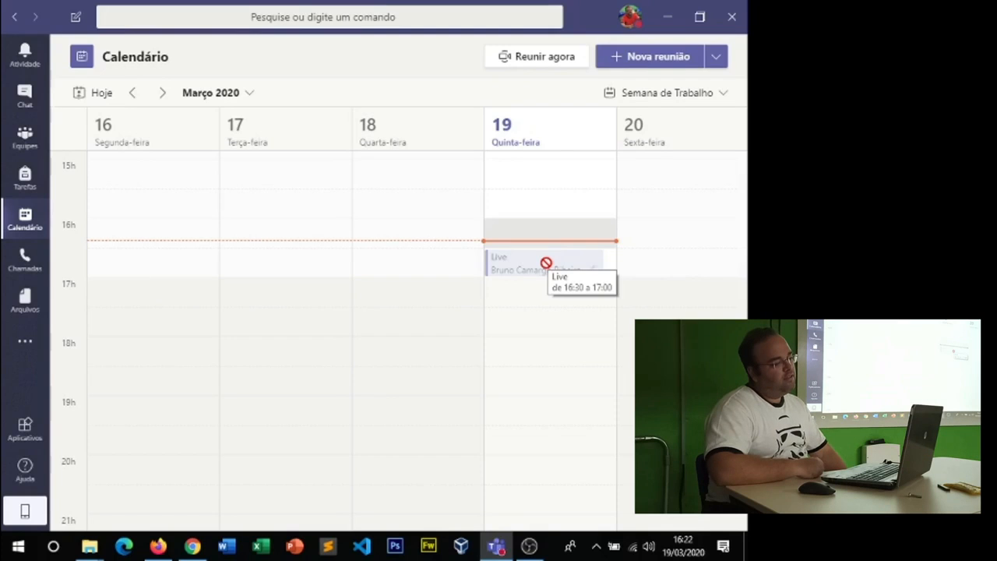
left_click_drag(488, 275, 520, 259)
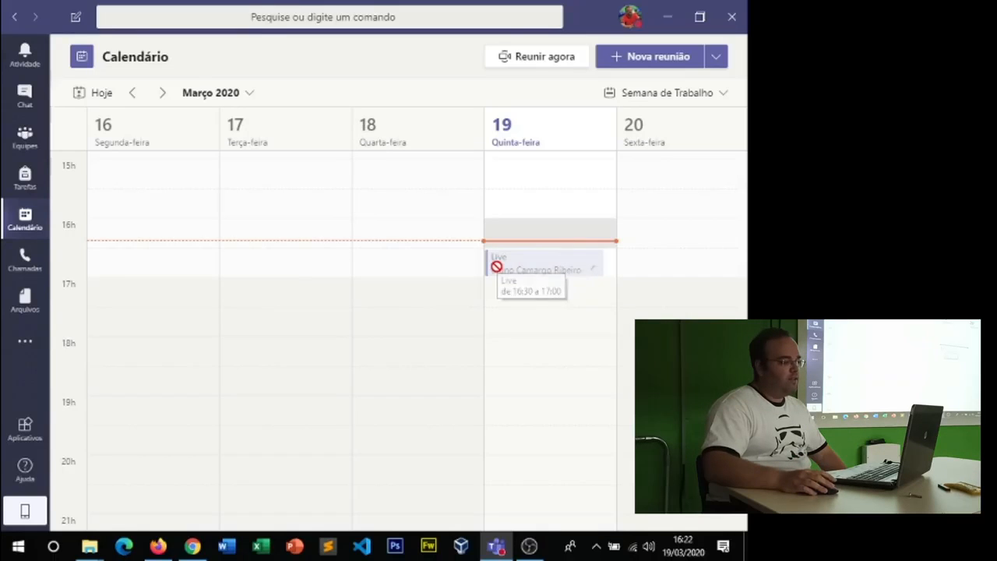
left_click_drag(496, 266, 498, 263)
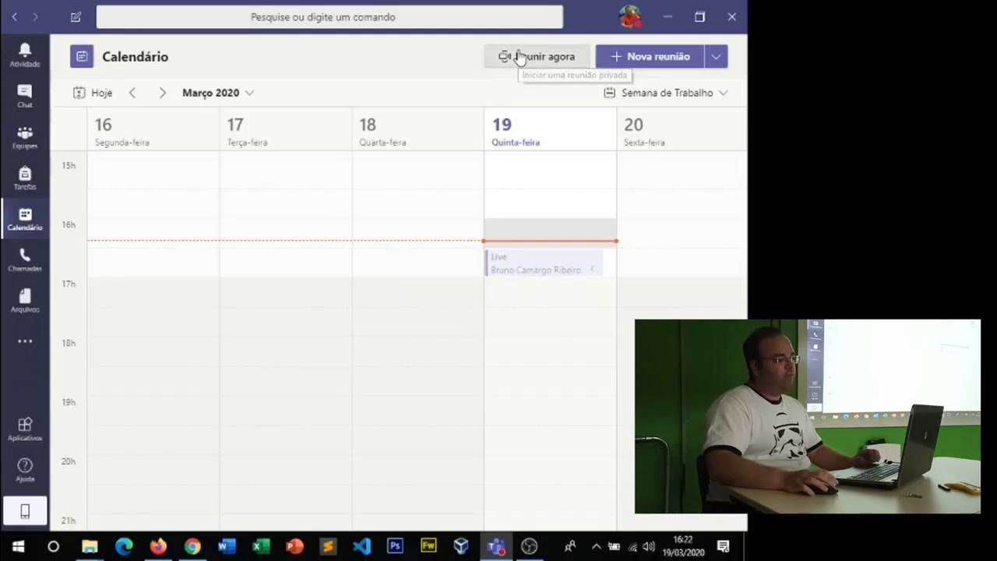
Start an instant private meeting and switch the camera and microphone off and back on before joining.
left_click(520, 56)
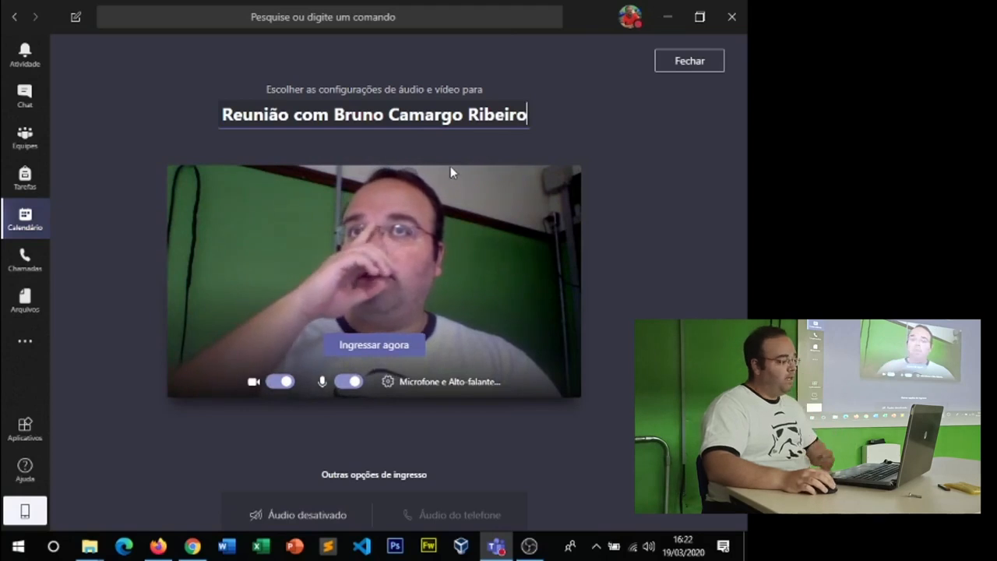
left_click(285, 382)
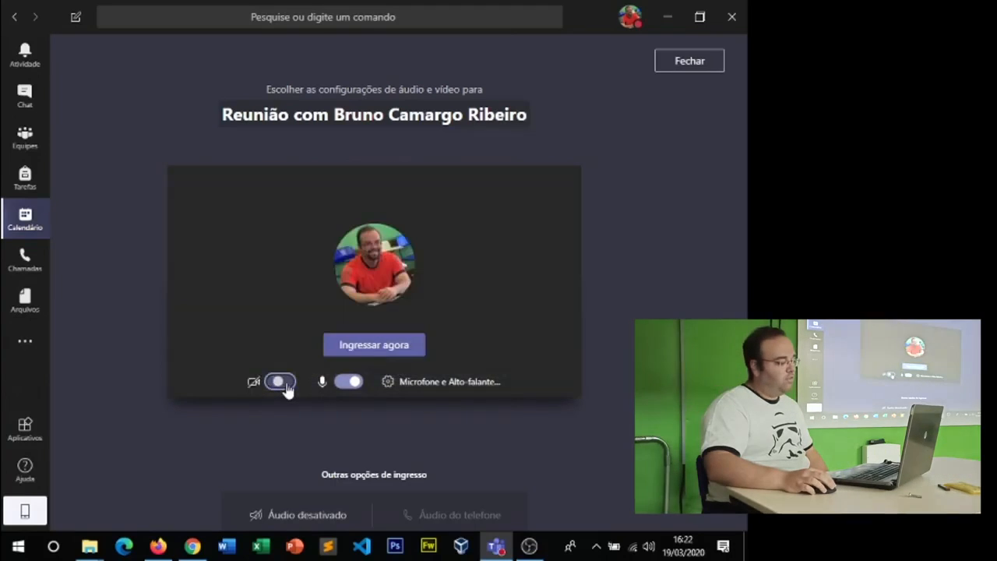
left_click(283, 383)
left_click(352, 383)
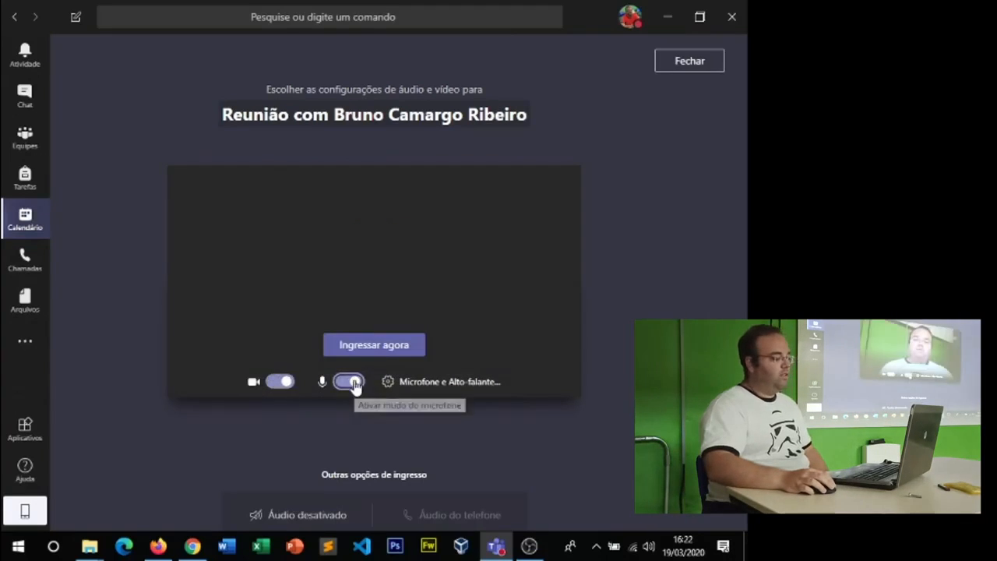
left_click(351, 383)
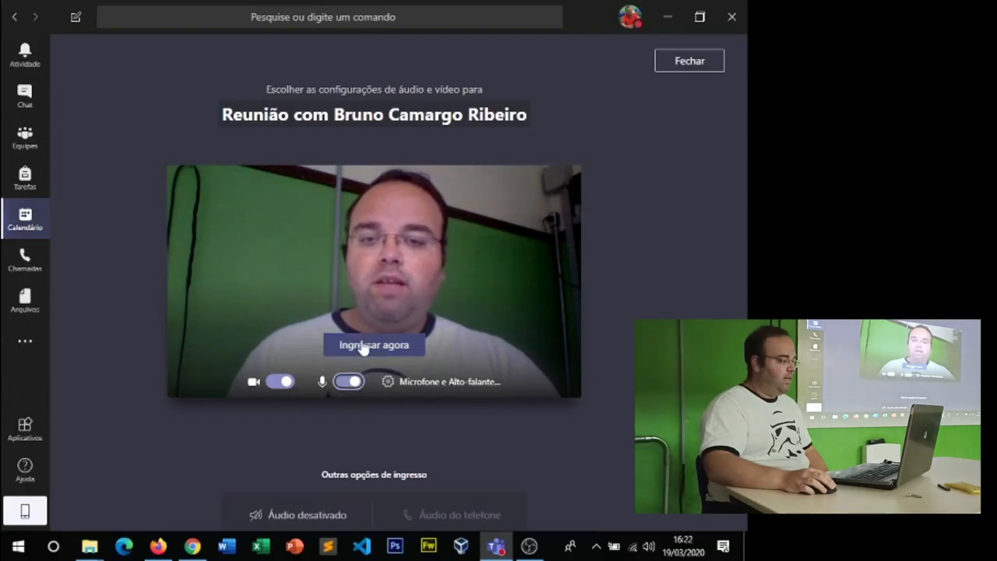
Join the private meeting and open the meeting chat.
left_click(362, 345)
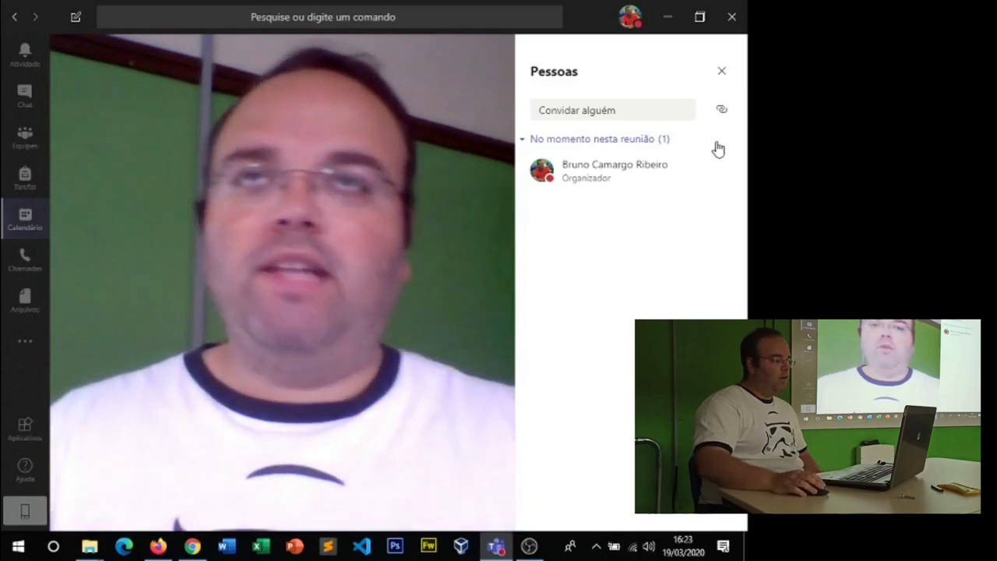
mouse_move(575, 283)
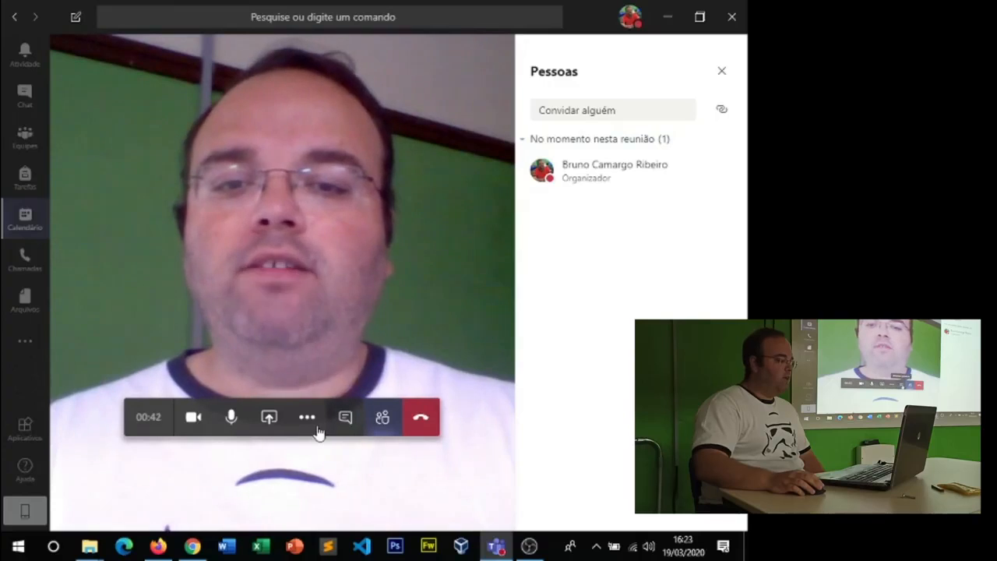
left_click(348, 422)
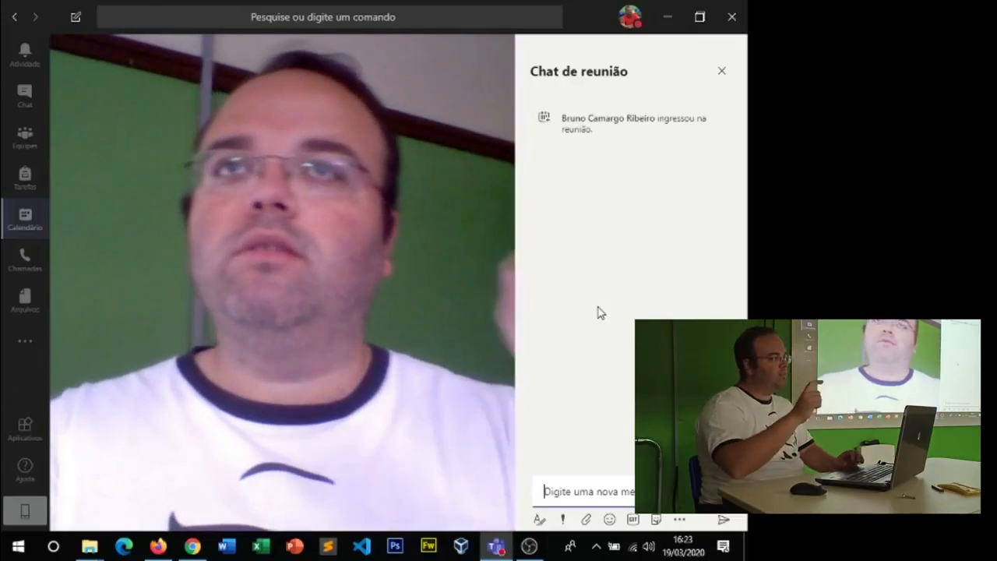
Review the additional meeting options, such as device settings, meeting notes, live captions and recording, without choosing any.
mouse_move(479, 267)
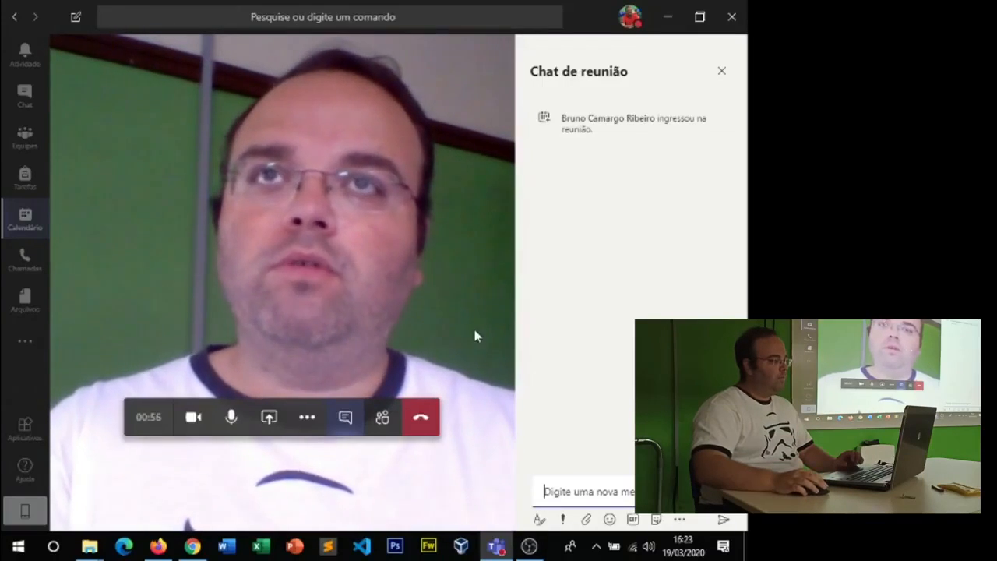
left_click(307, 419)
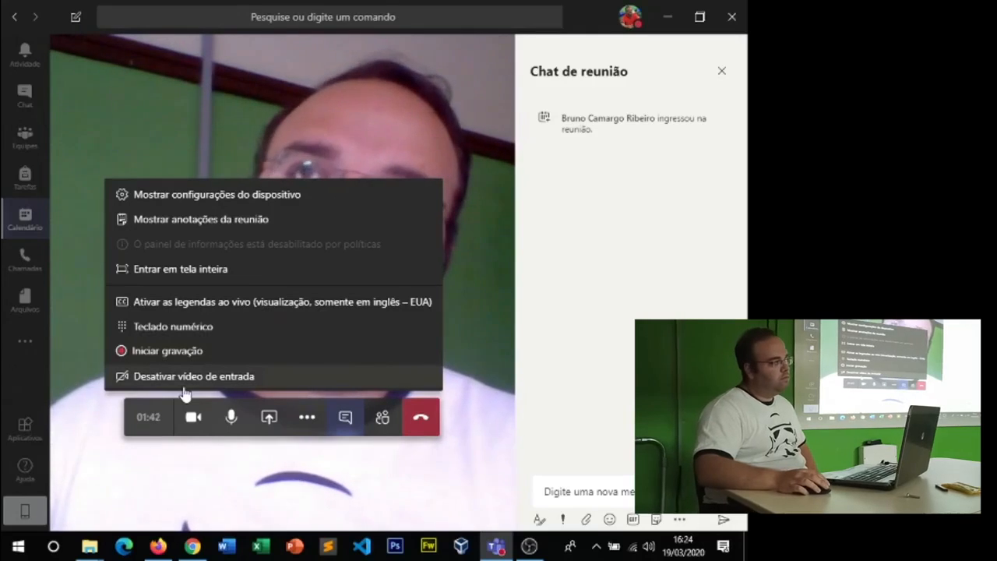
left_click(306, 430)
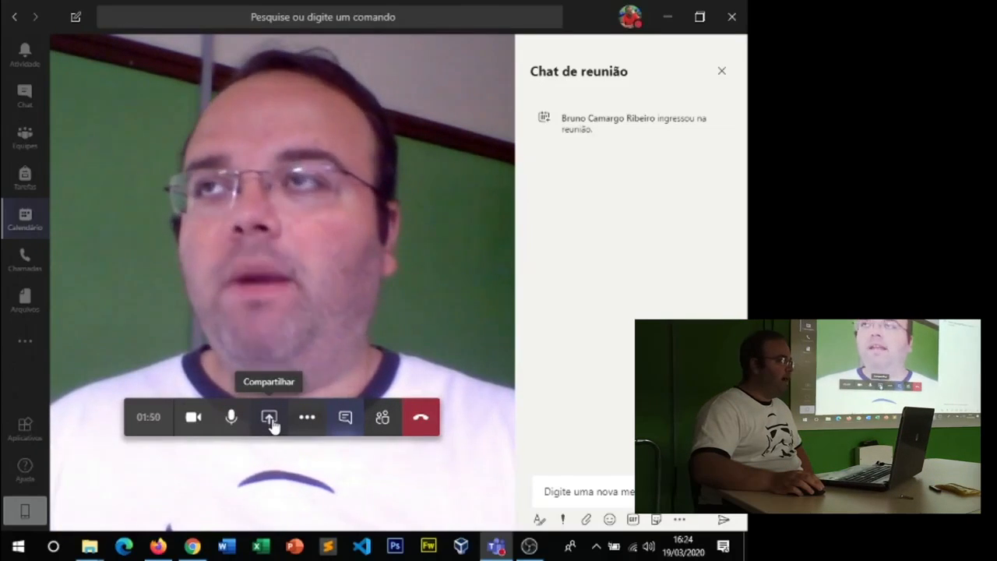
Bring up the meeting's sharing choices and examine the available desktop, windows, PowerPoint files and whiteboards.
left_click(268, 420)
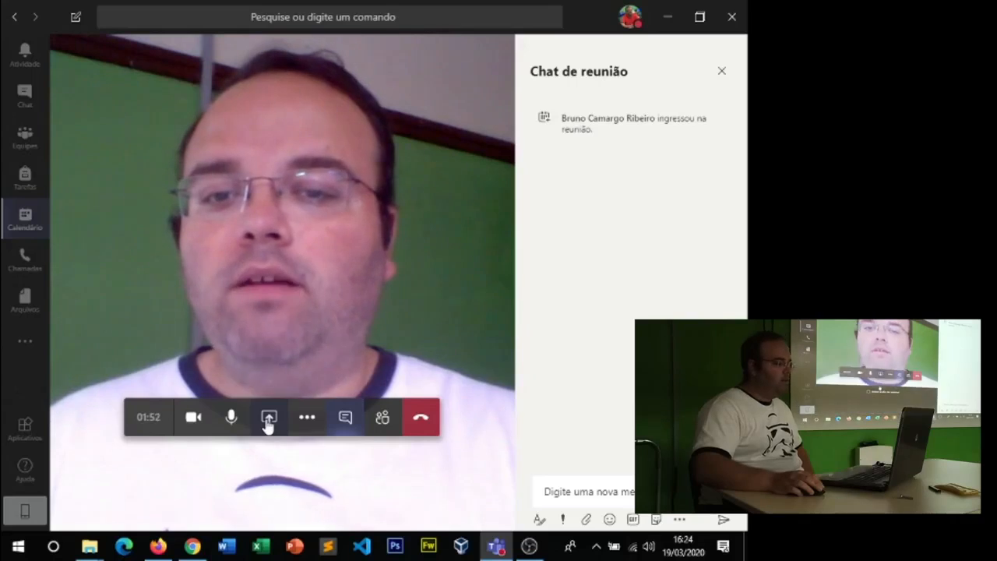
scroll(238, 403, "down", 2)
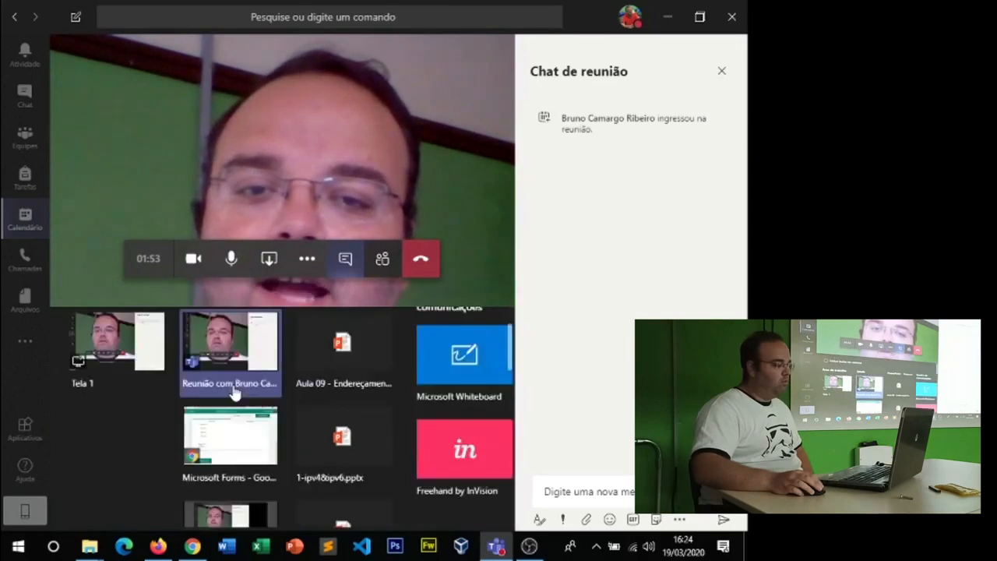
scroll(238, 401, "up", 2)
scroll(236, 397, "down", 3)
scroll(234, 393, "up", 3)
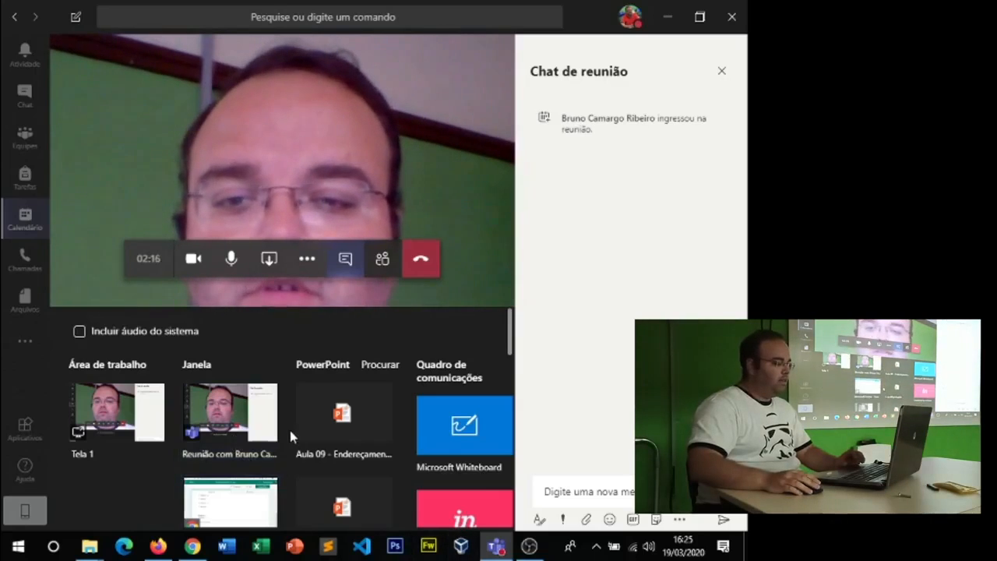
scroll(257, 387, "down", 2)
scroll(257, 387, "up", 2)
scroll(248, 386, "down", 1)
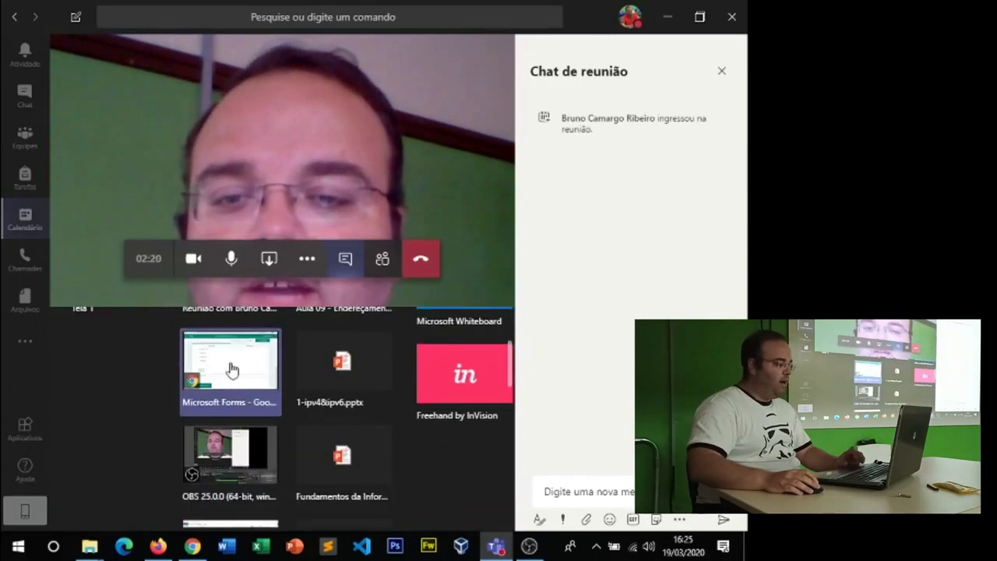
scroll(237, 434, "down", 1)
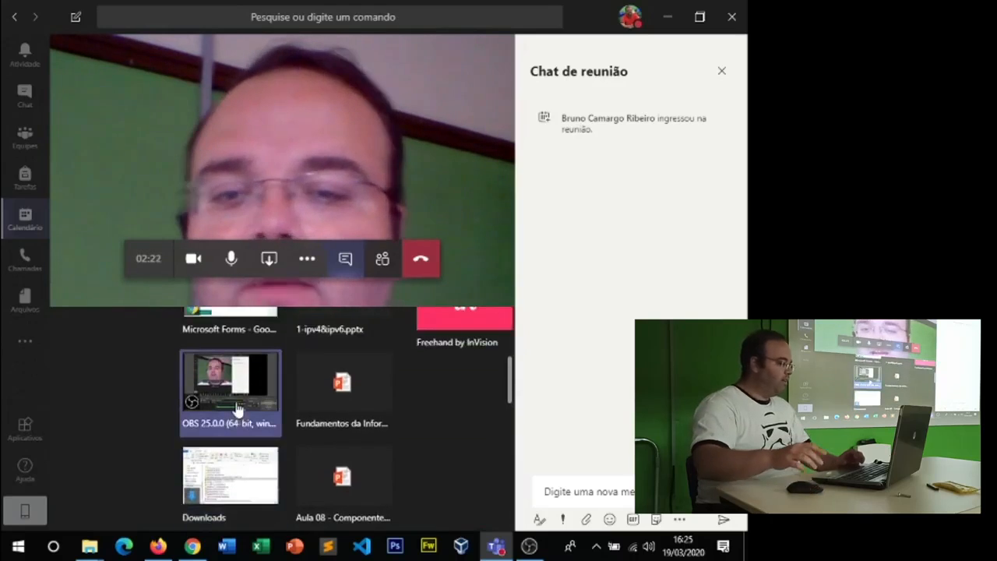
scroll(231, 413, "down", 1)
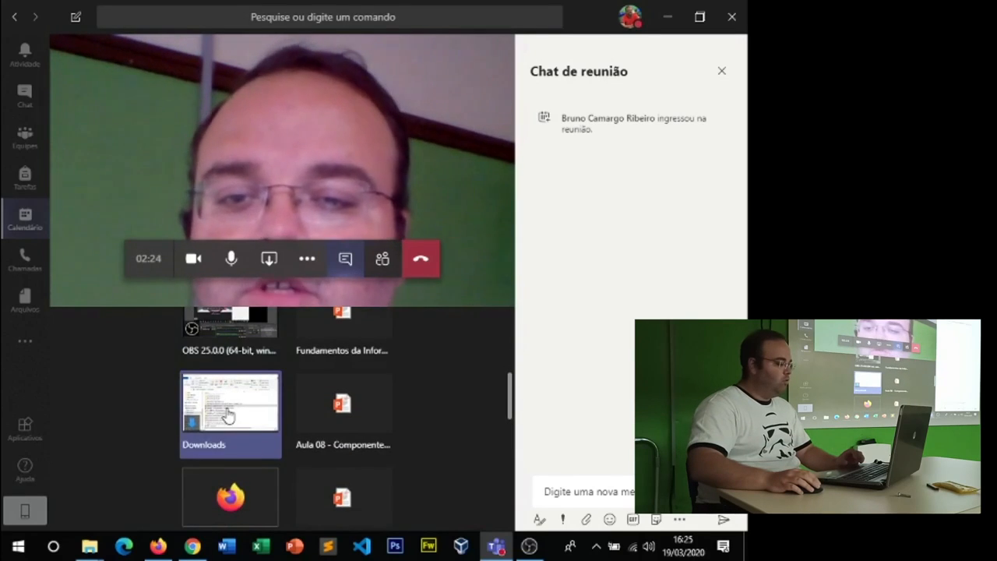
scroll(241, 411, "down", 2)
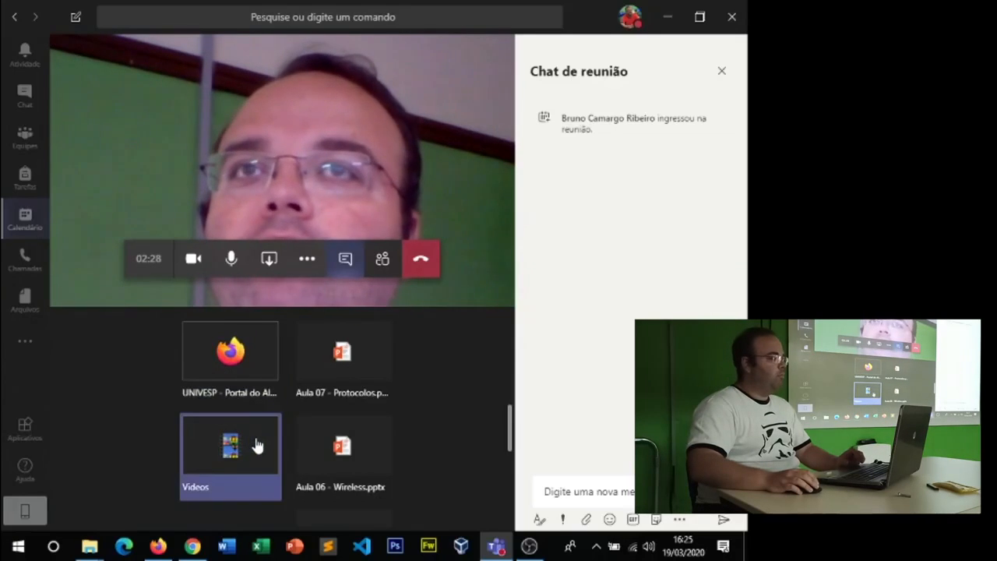
scroll(241, 354, "up", 5)
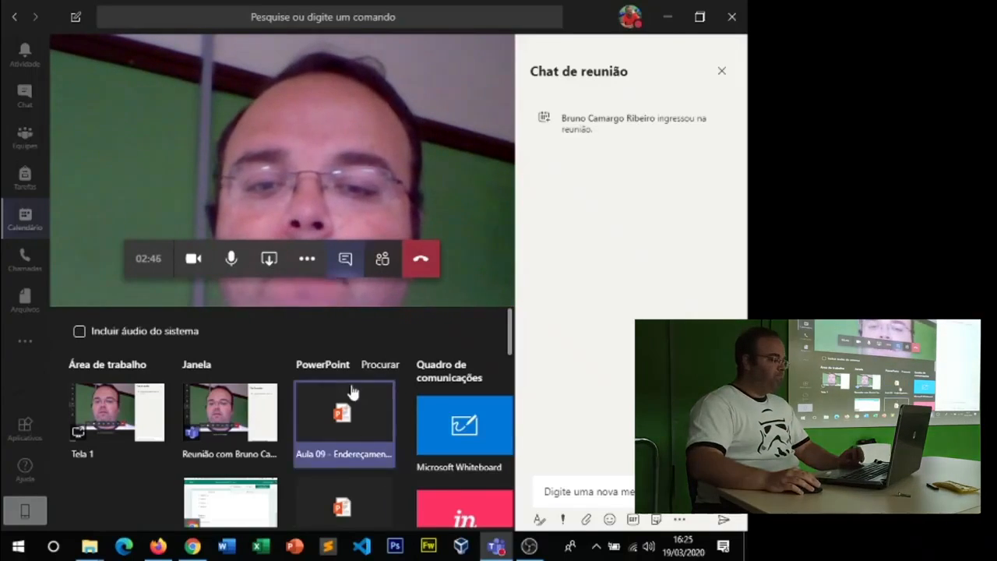
Compare PowerPoint's recent files with the presentations offered for sharing in the meeting.
right_click(297, 549)
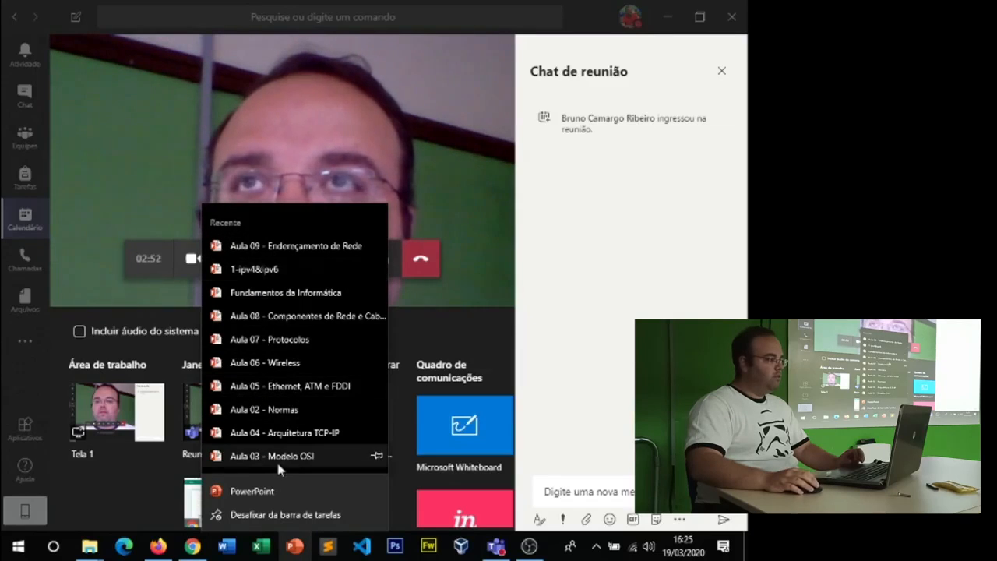
left_click(408, 323)
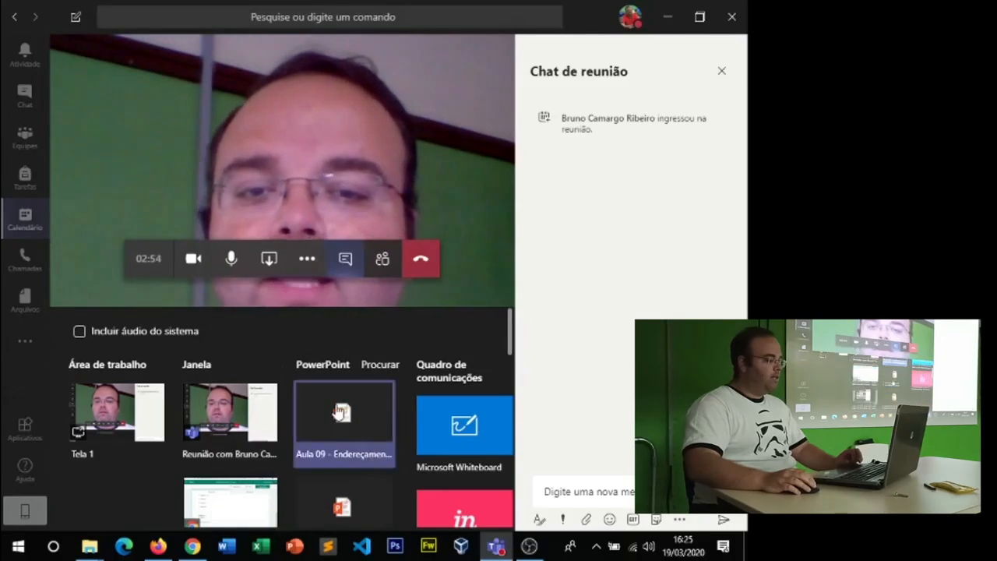
scroll(340, 413, "down", 3)
scroll(338, 423, "up", 3)
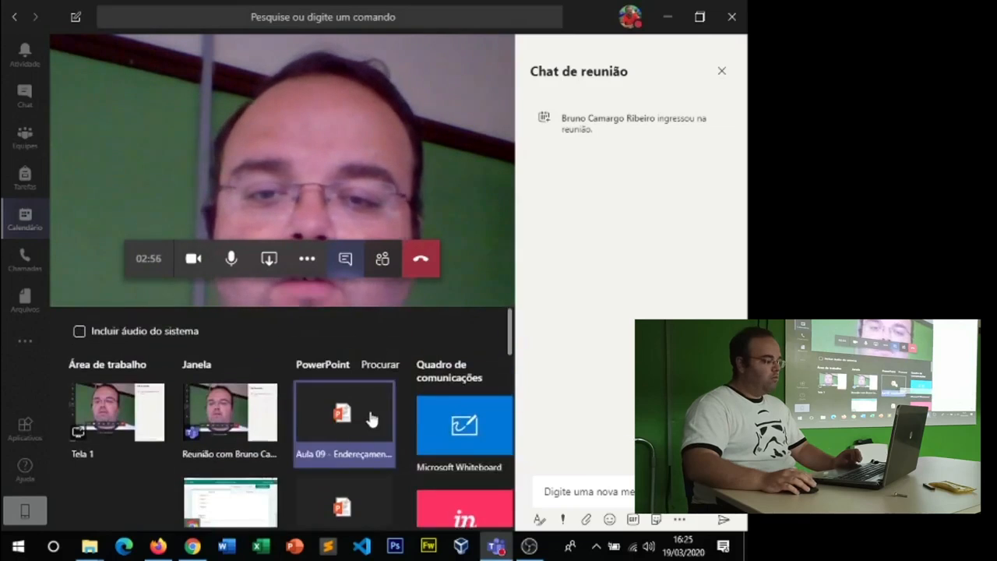
Share the Aula 09 - Endereçamento de Rede presentation in the meeting and advance to slide 3.
left_click(367, 418)
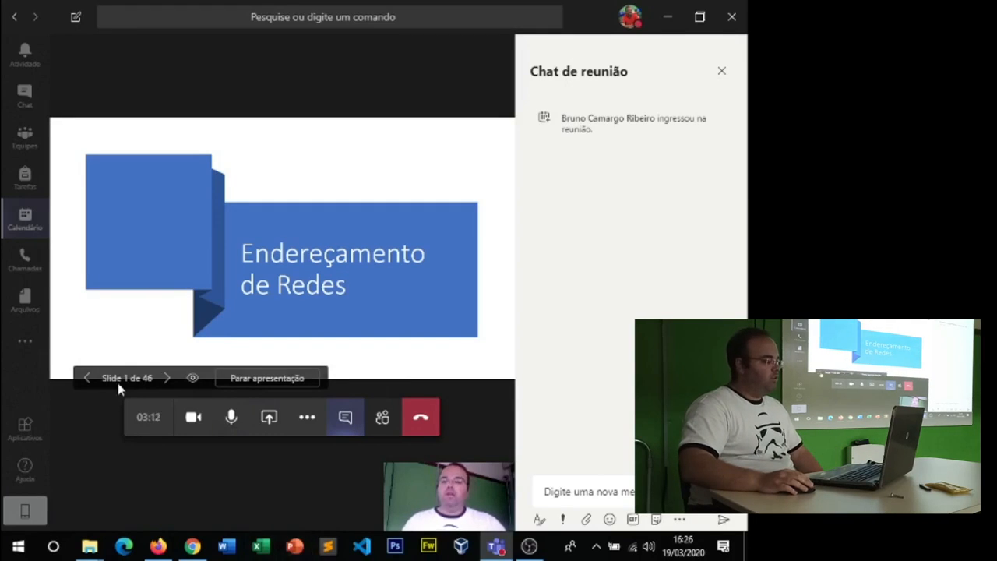
left_click(166, 379)
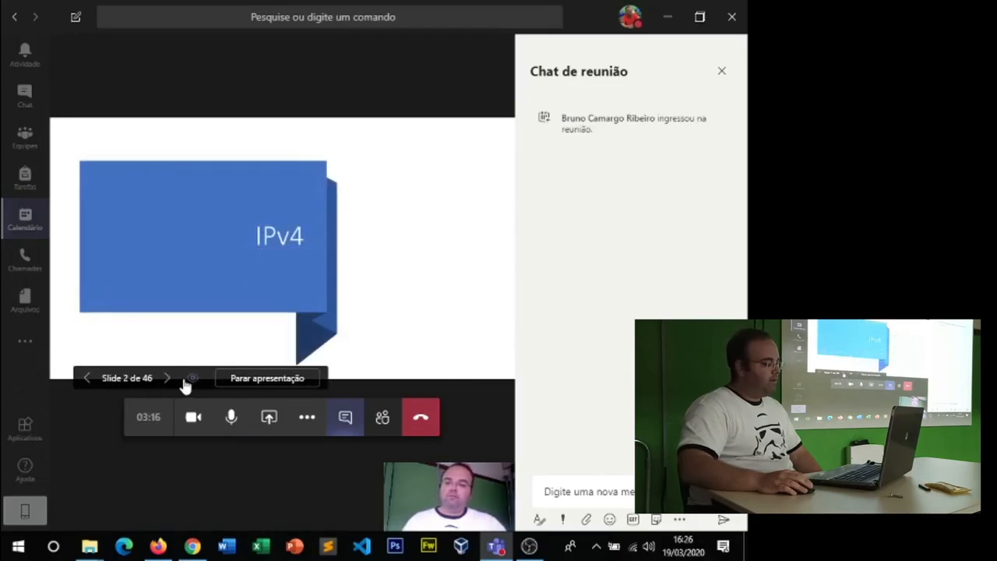
left_click(166, 379)
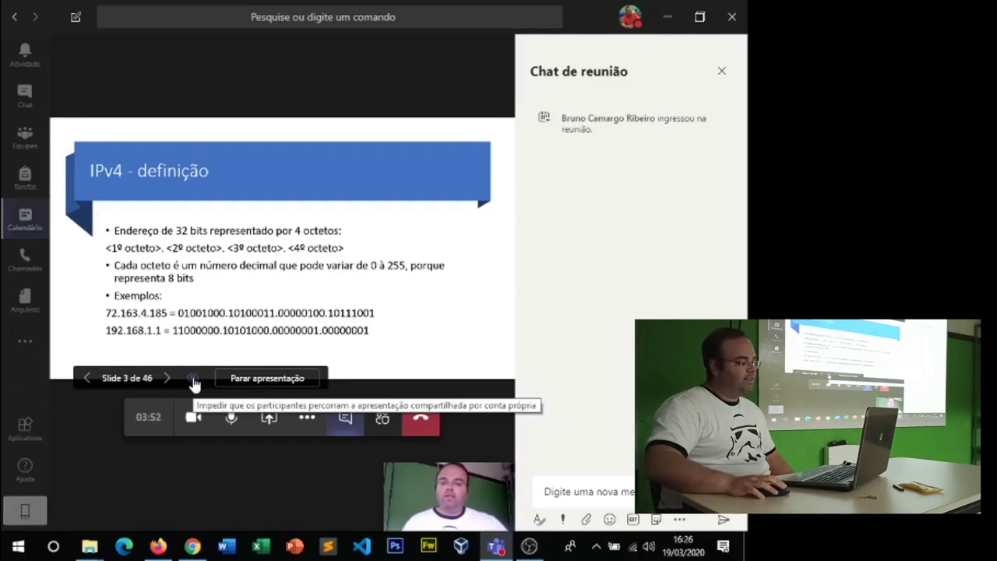
Prevent participants from browsing the shared presentation on their own and advance to slide 5.
left_click(194, 380)
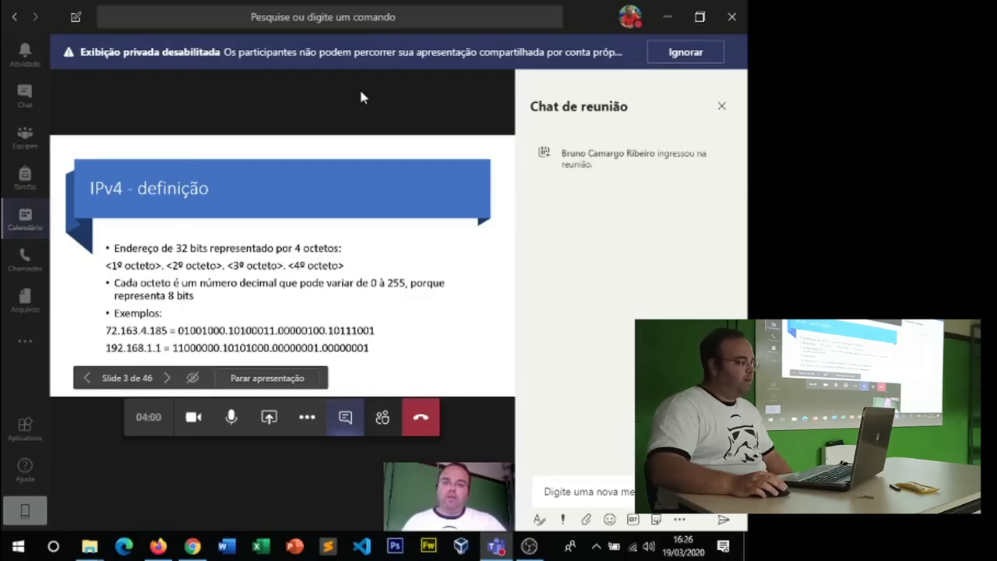
left_click(171, 380)
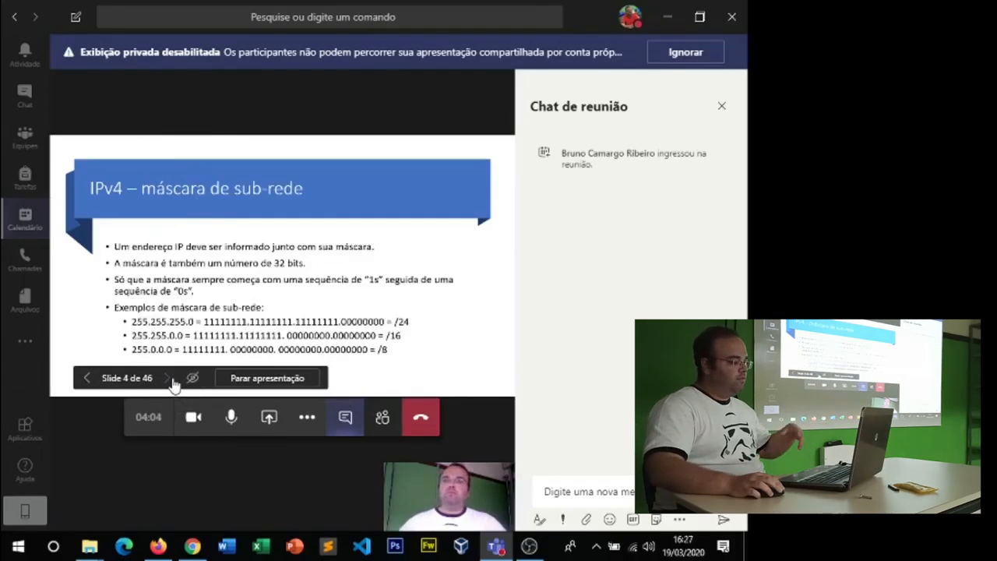
left_click(172, 378)
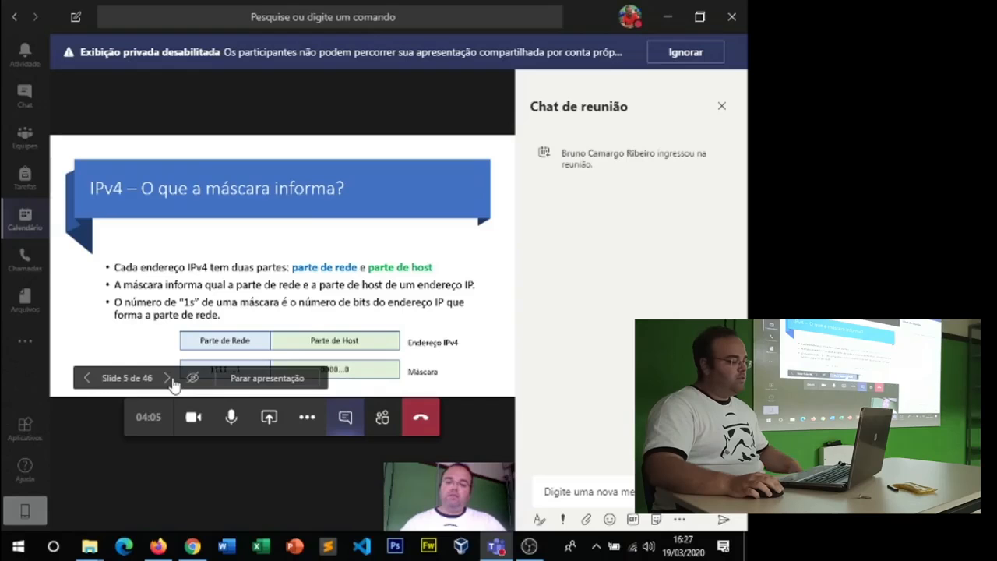
Stop presenting the slides and leave the meeting.
left_click(257, 379)
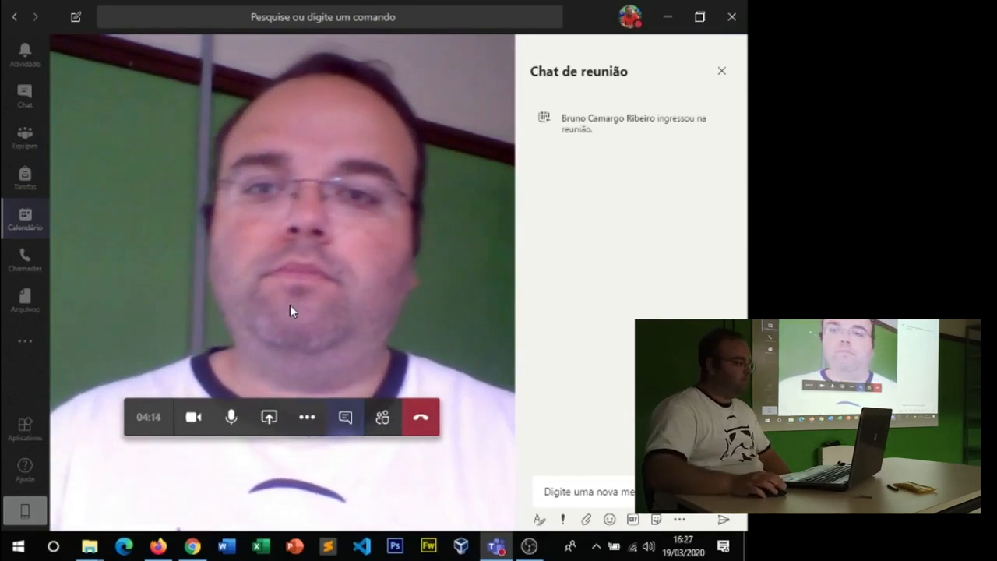
left_click(419, 419)
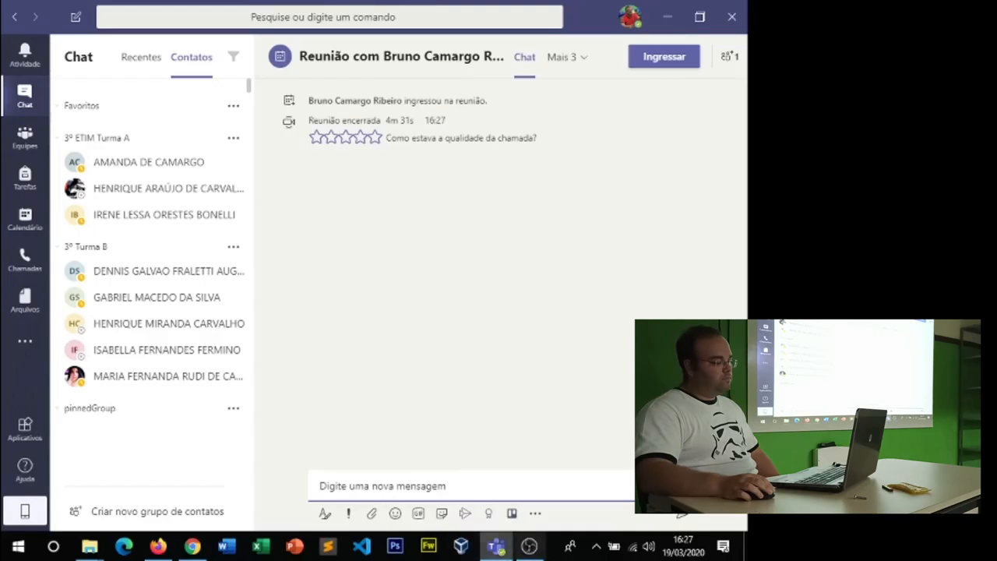
Switch to the OBS window.
mouse_move(535, 557)
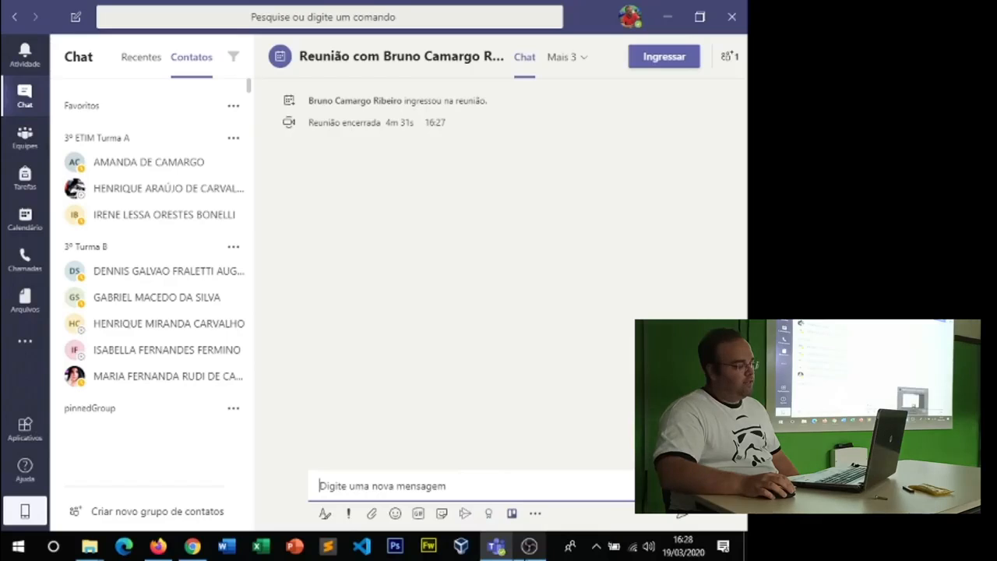
mouse_move(525, 545)
left_click(523, 497)
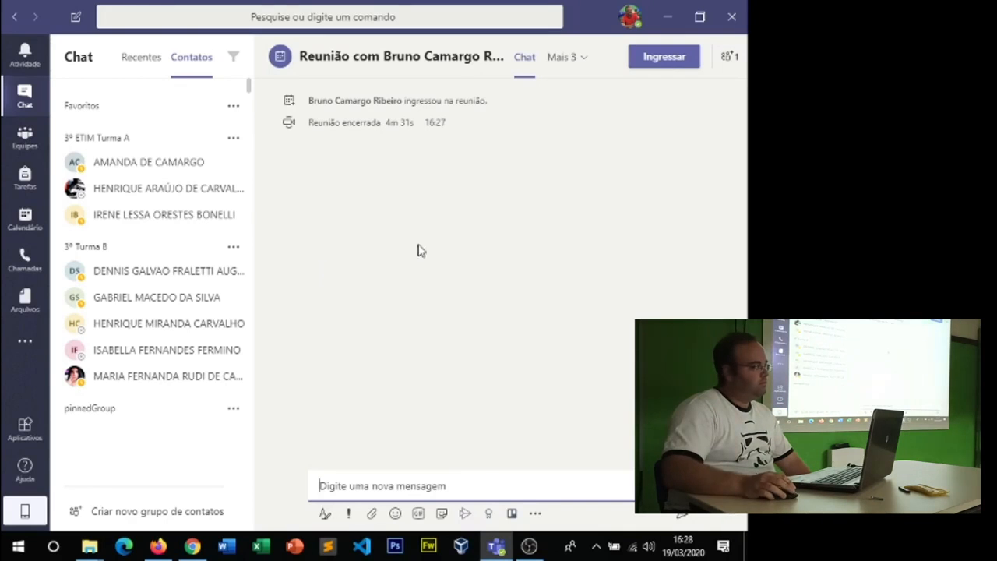
left_click(530, 548)
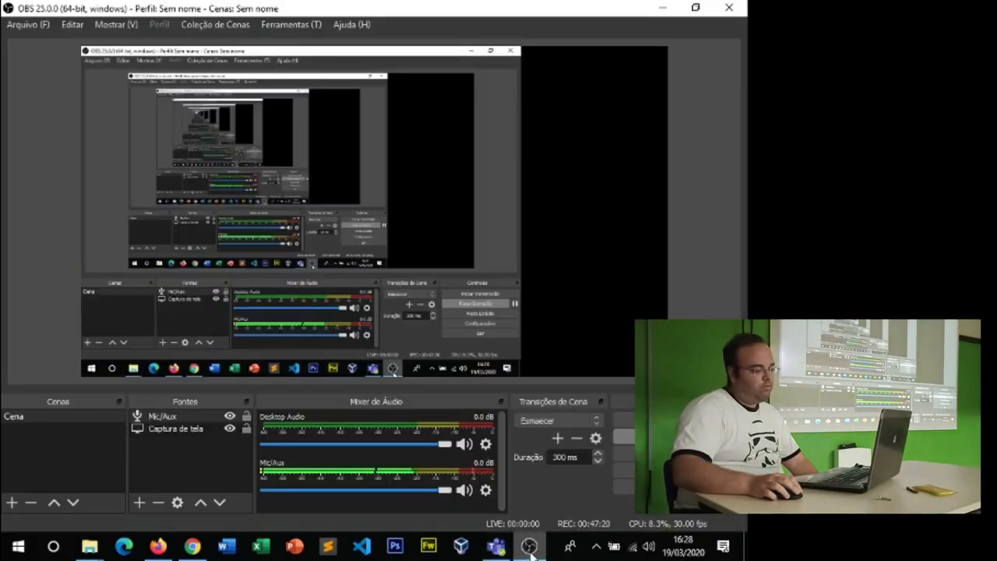